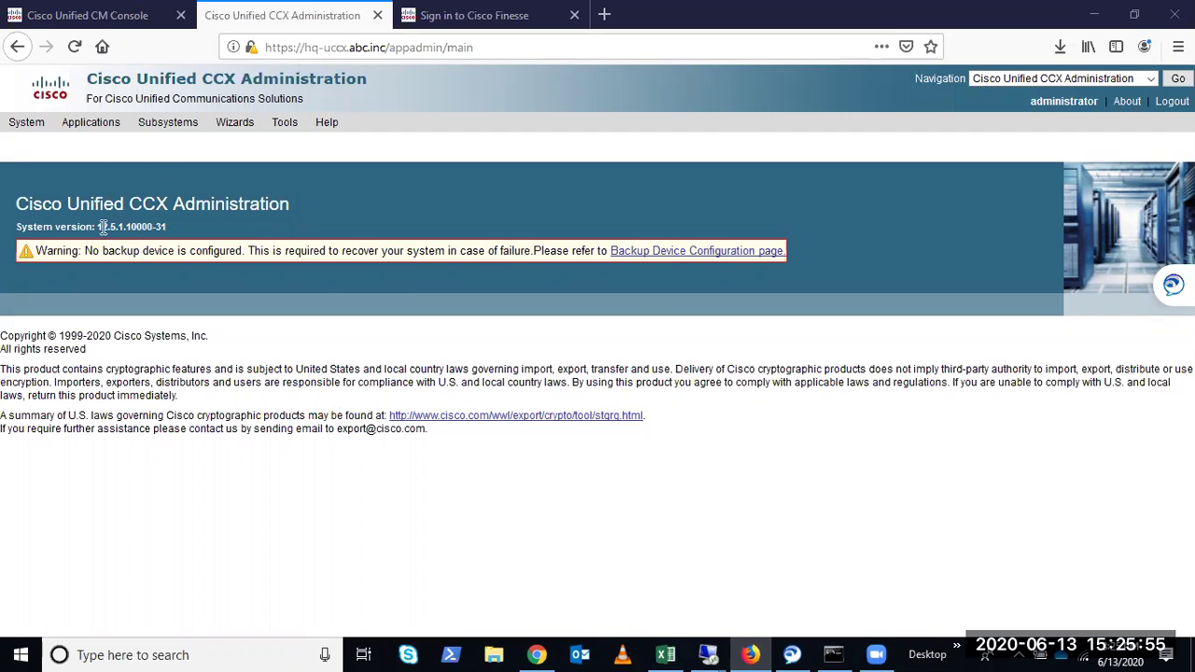
Note the CCX system version 12.5.1.10000-31, then switch to the Unified CM console tab
drag(97, 227, 128, 227)
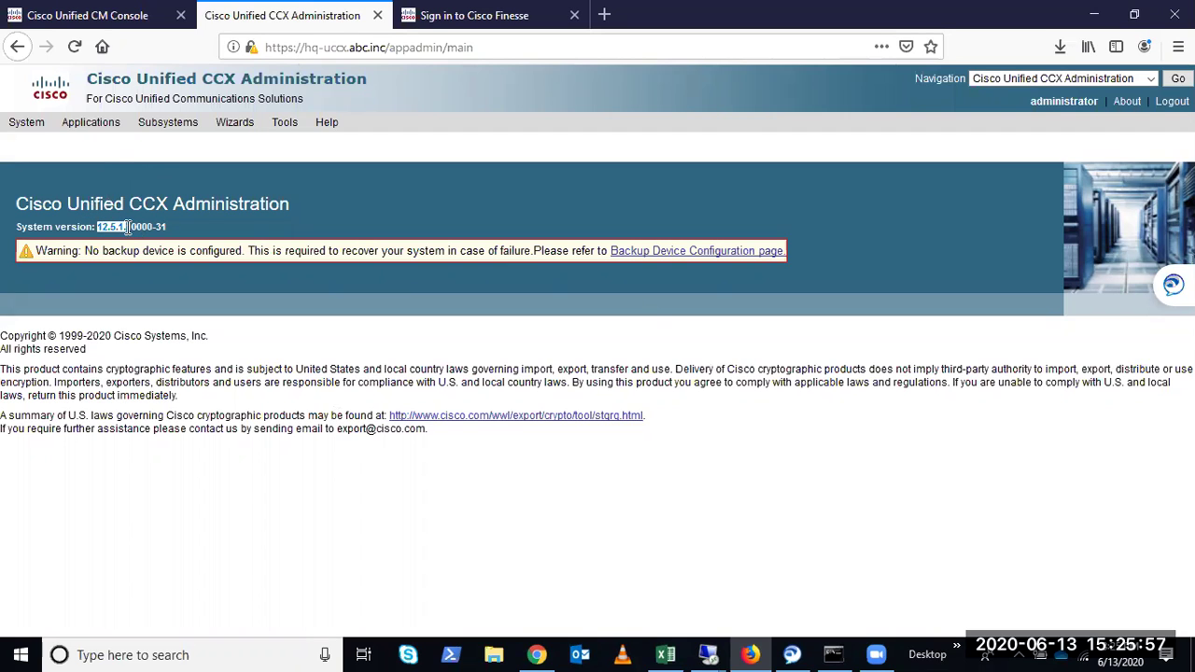
click(87, 24)
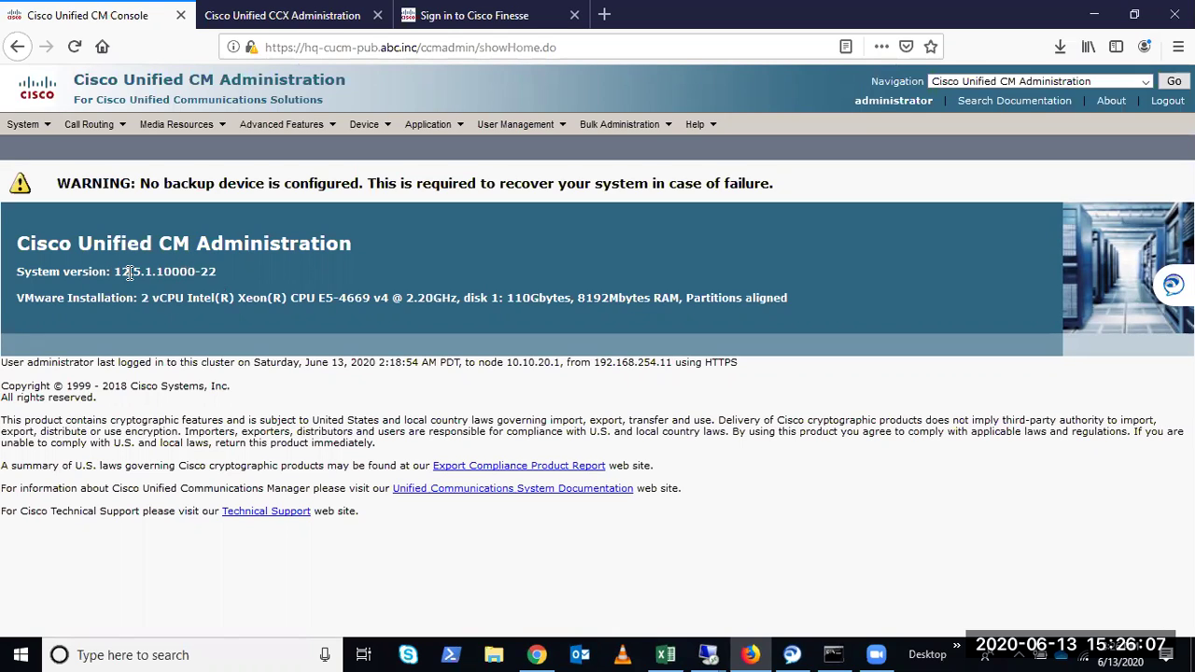
Note CM system version 12.5.1.10000-22 and bring up the Device > Phone list
drag(114, 271, 156, 271)
click(472, 270)
click(364, 124)
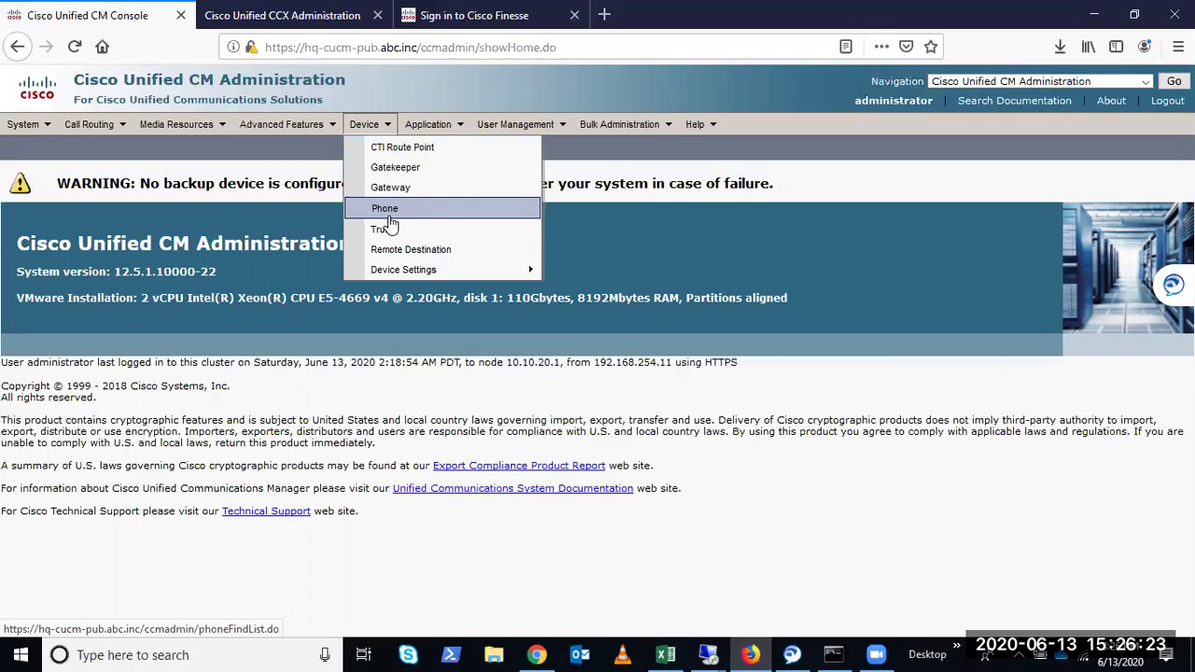
click(390, 223)
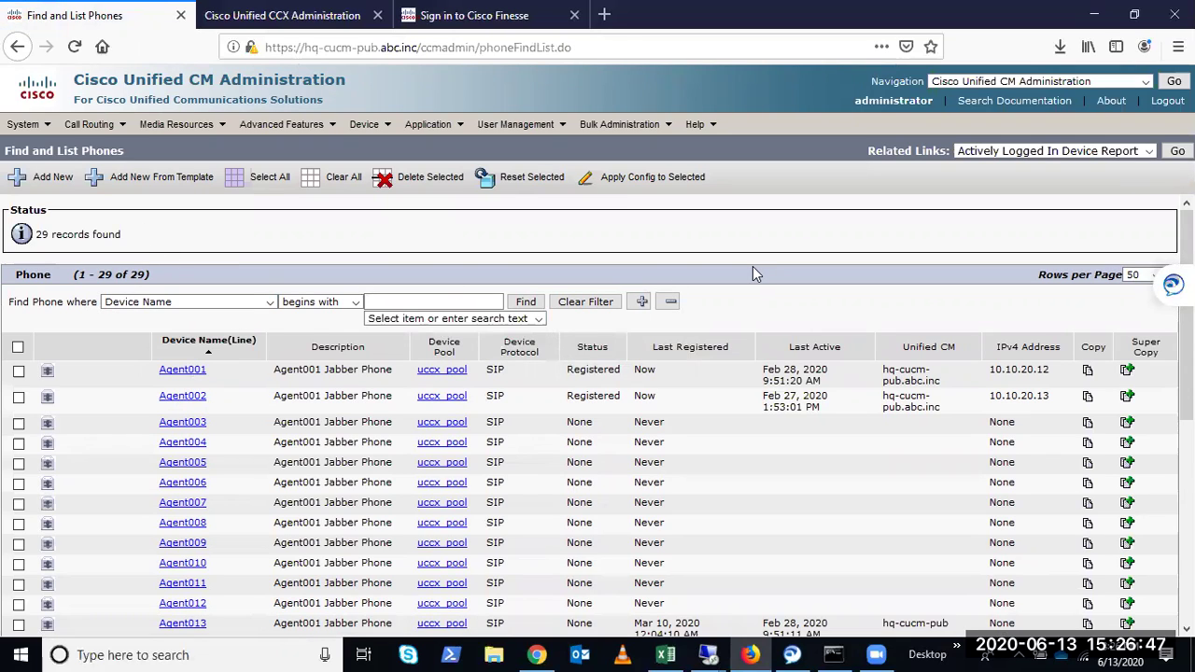
Review the 29 listed phones and open phone Agent001's configuration
drag(323, 369, 396, 381)
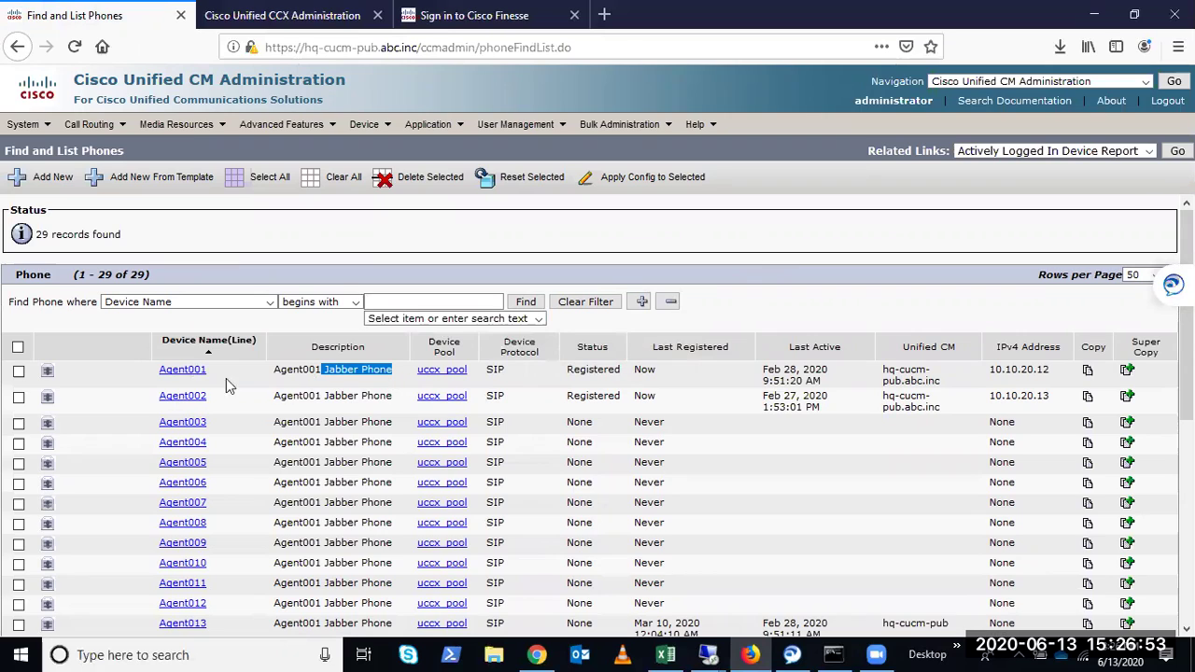
click(196, 374)
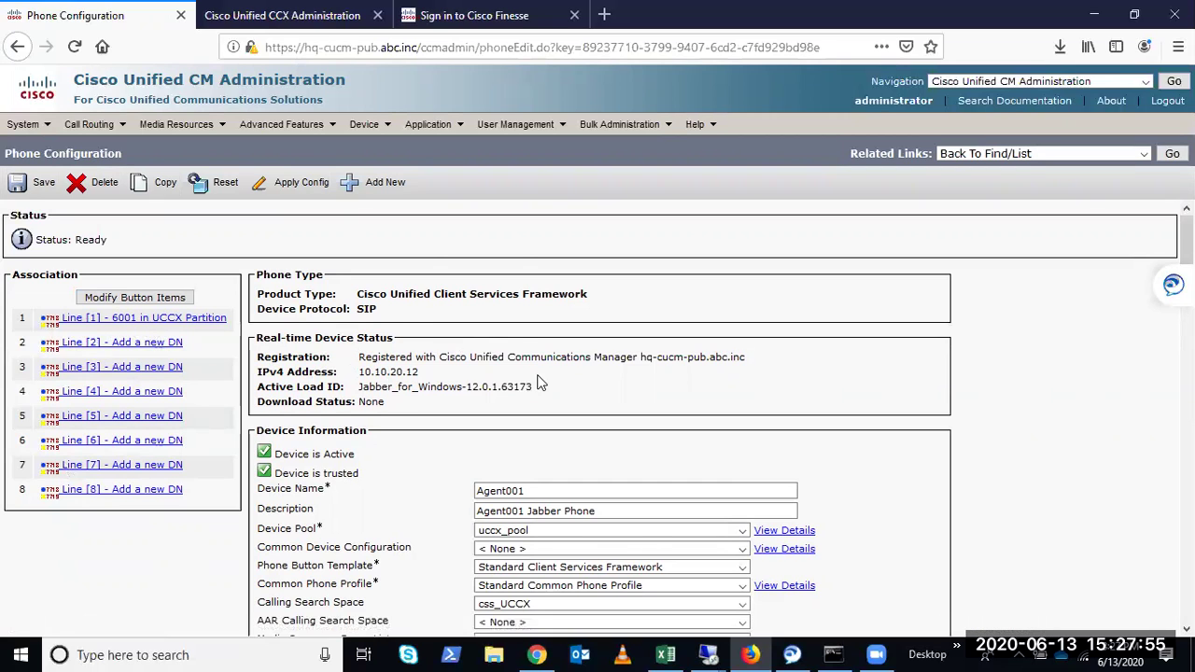
Confirm phone Agent001's Owner User ID is the agent's user, leaving the owner unchanged
scroll(527, 383, down, 4)
scroll(457, 419, down, 3)
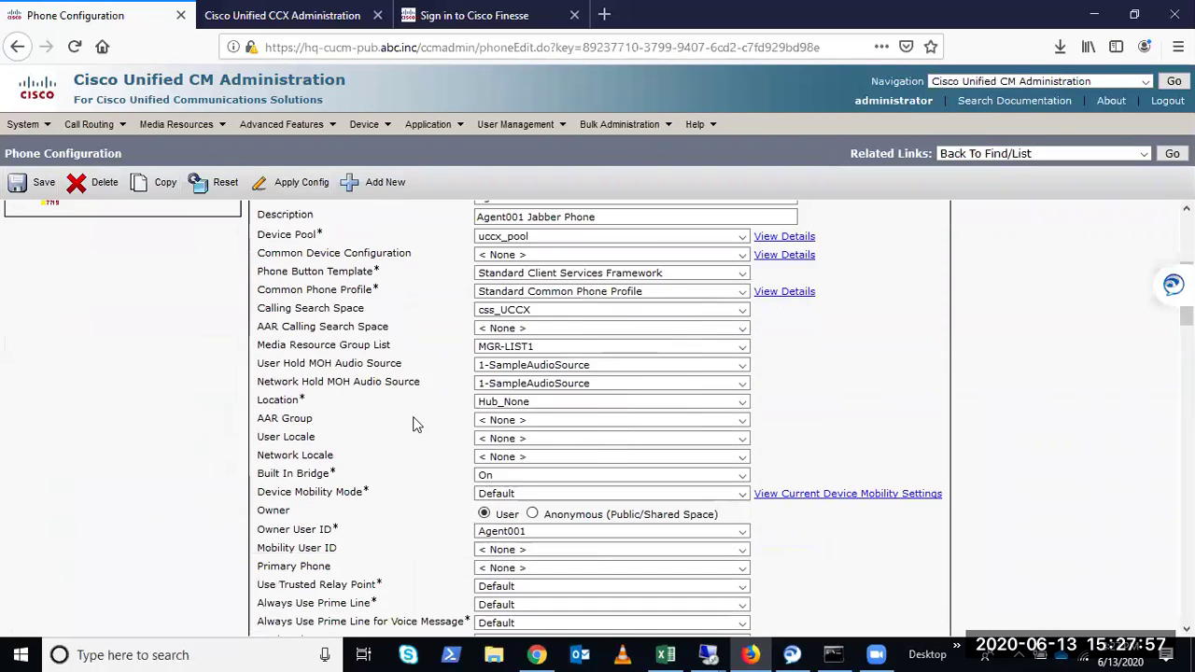
drag(264, 485, 406, 486)
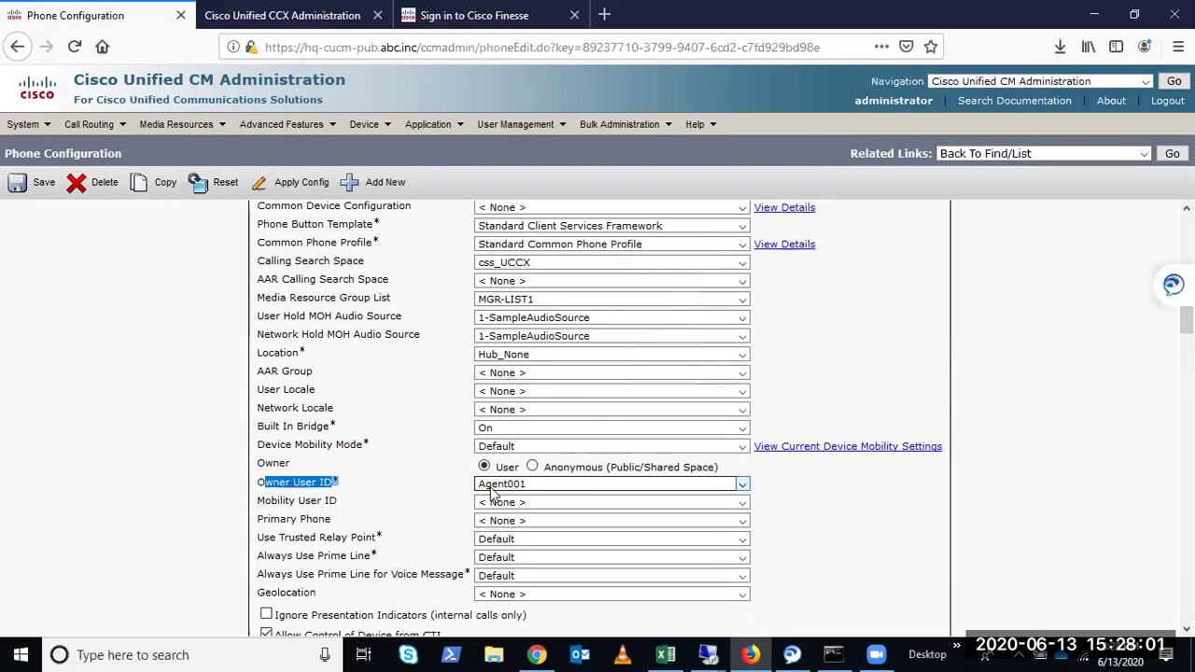
click(432, 490)
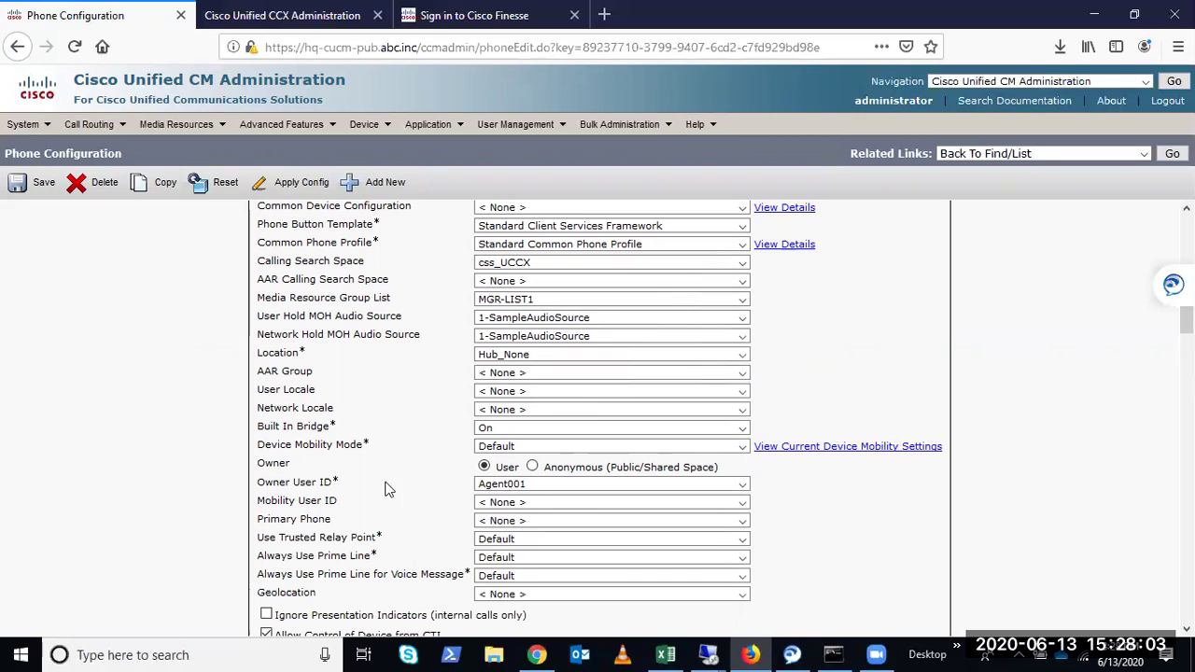
scroll(420, 484, up, 2)
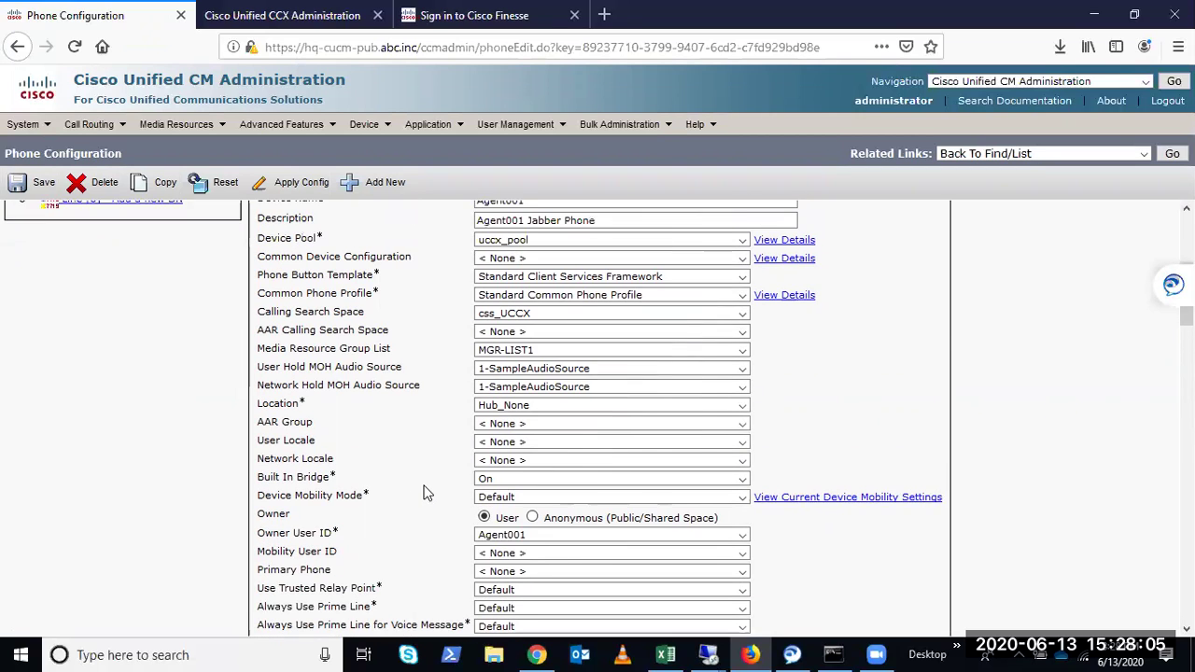
scroll(486, 439, down, 3)
click(495, 418)
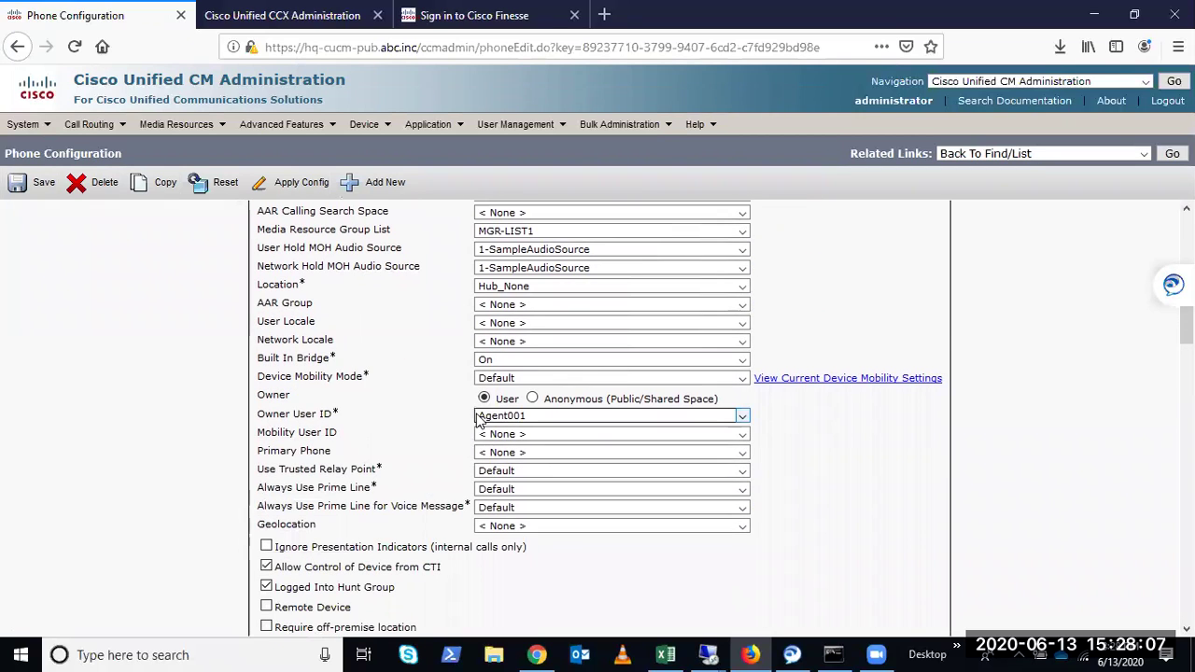
drag(370, 413, 257, 416)
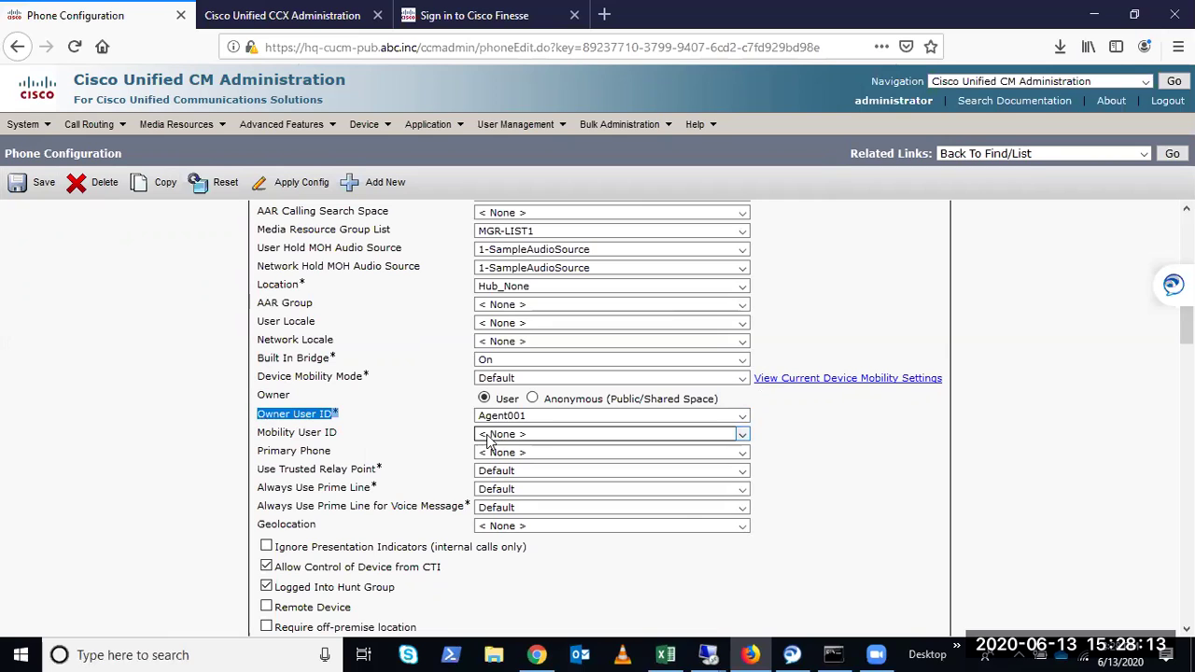
click(509, 423)
click(510, 423)
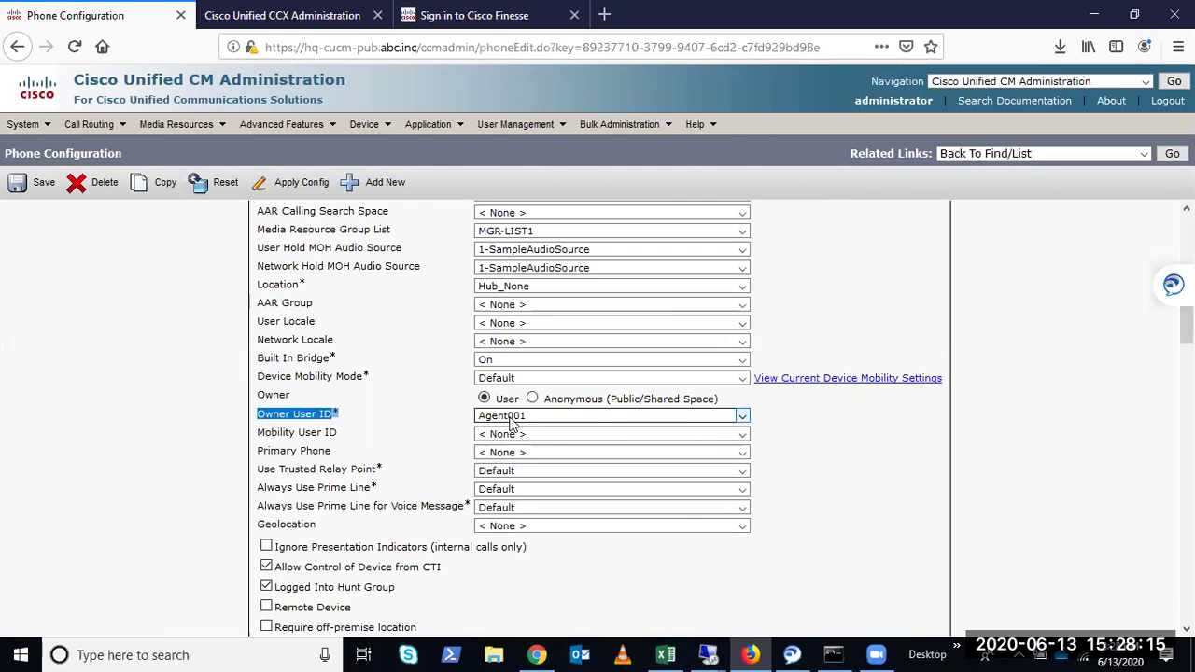
click(431, 419)
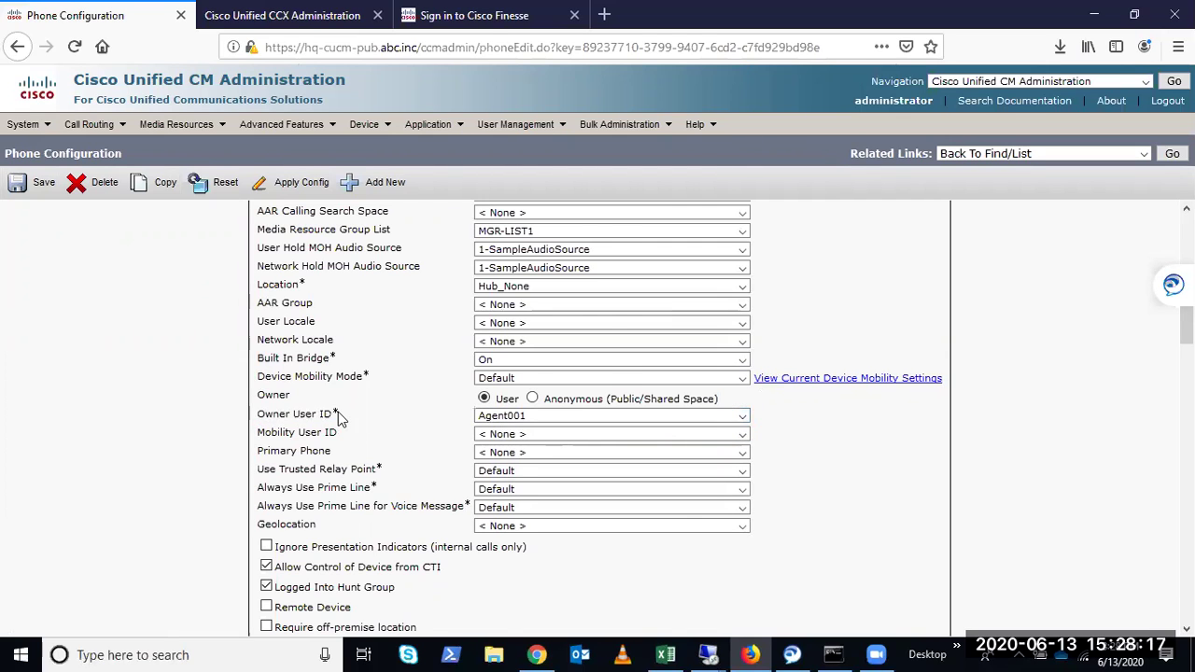
Return to the top and open Line [1] - 6001 in UCCX Partition
scroll(338, 420, up, 3)
scroll(334, 420, up, 2)
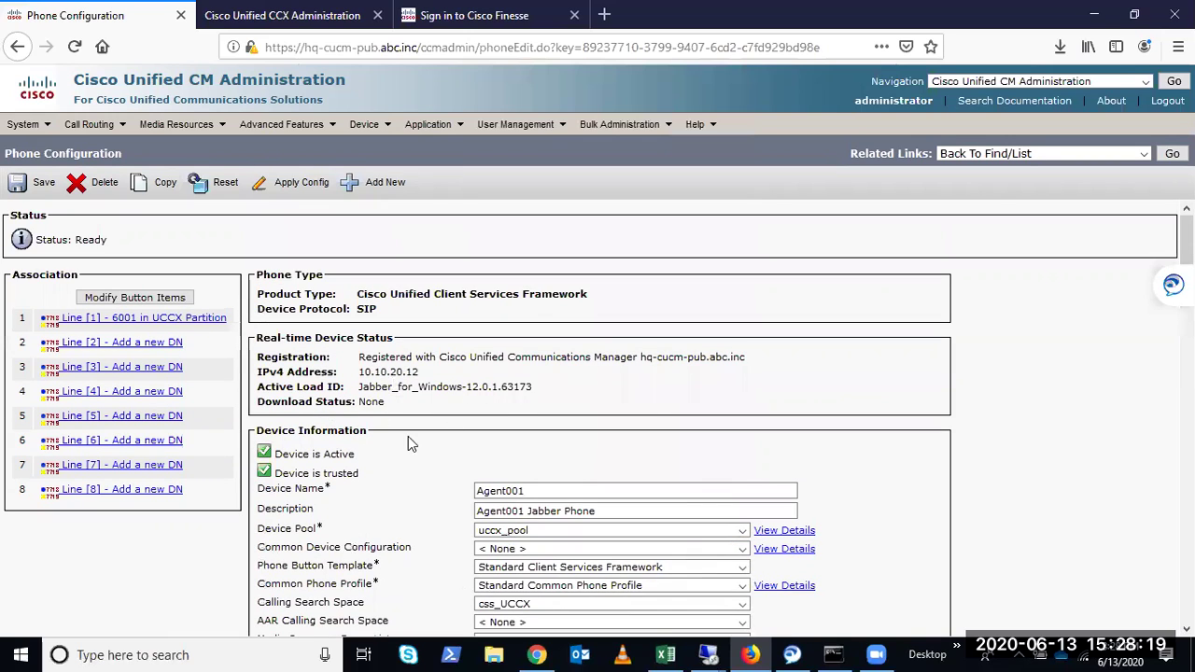
scroll(613, 529, down, 2)
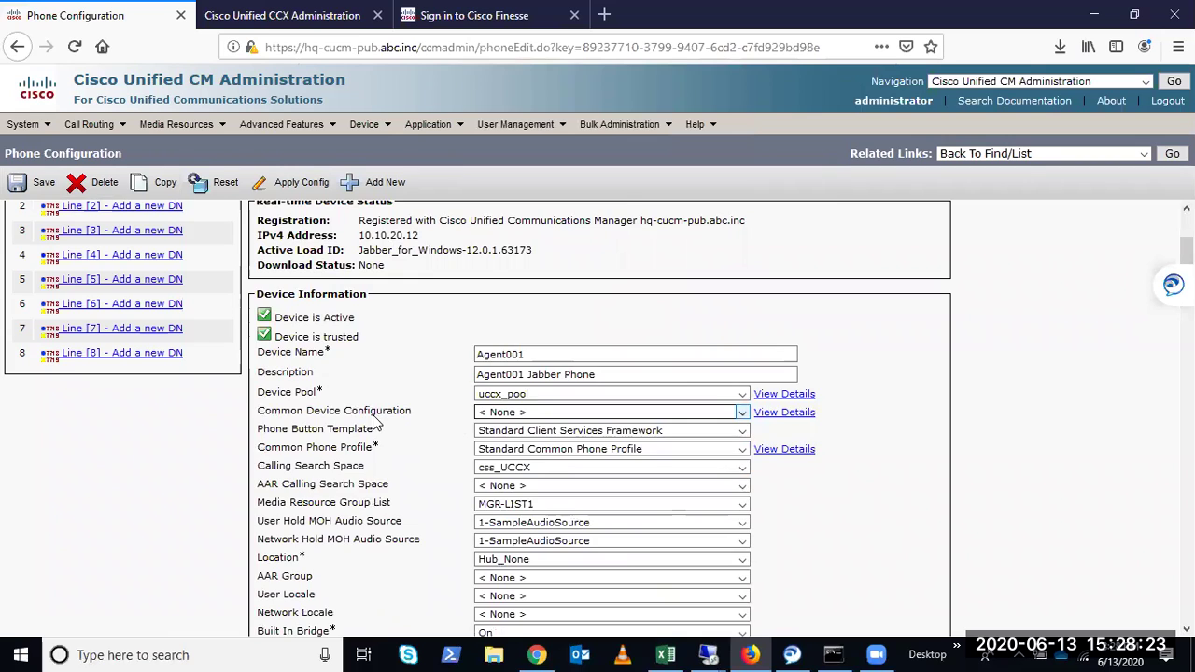
scroll(391, 427, up, 1)
scroll(390, 422, up, 1)
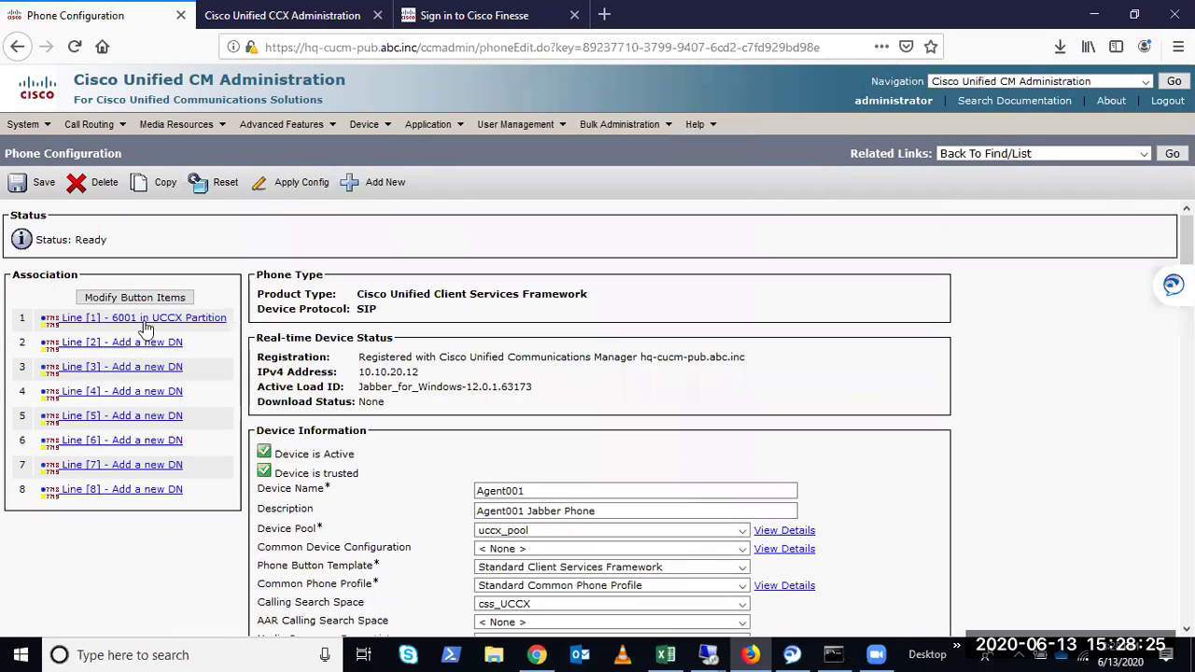
click(143, 318)
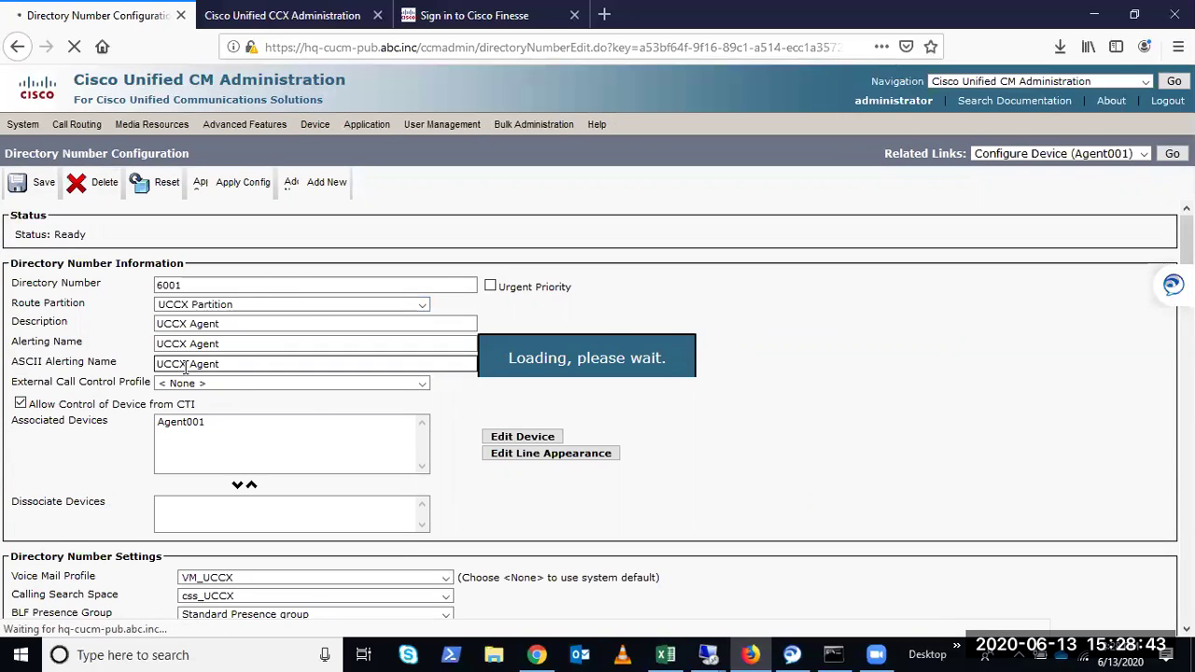
Set line 6001's Maximum Number of Calls to 2 and Busy Trigger to 1, then save
scroll(37, 491, down, 10)
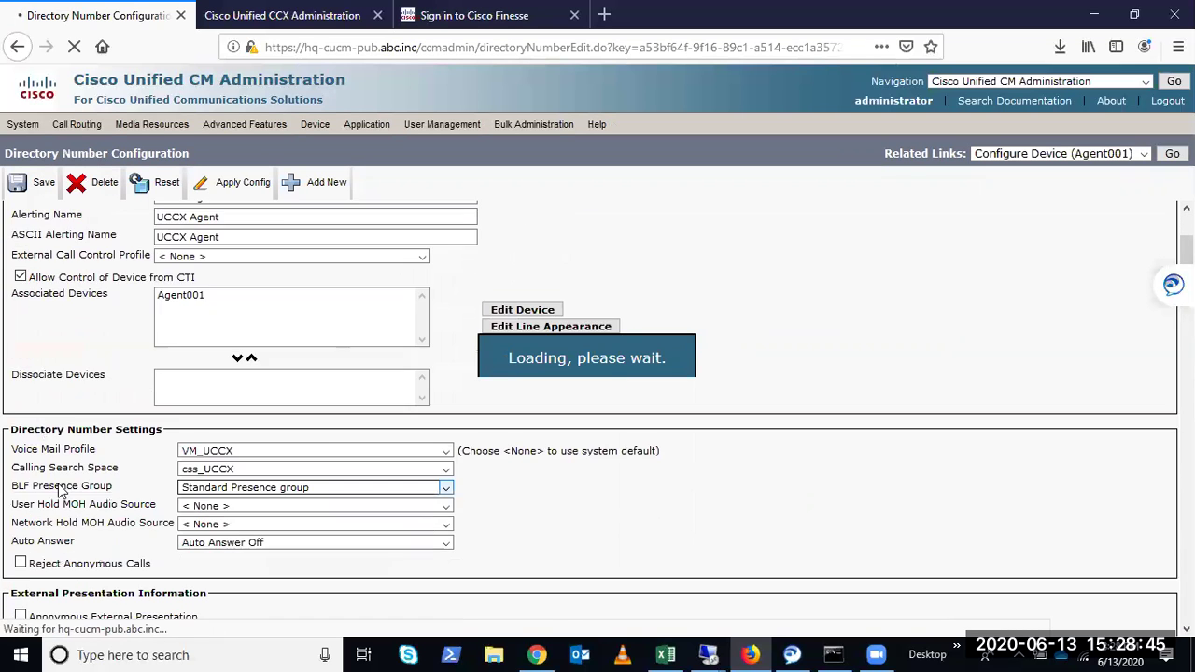
scroll(59, 490, down, 15)
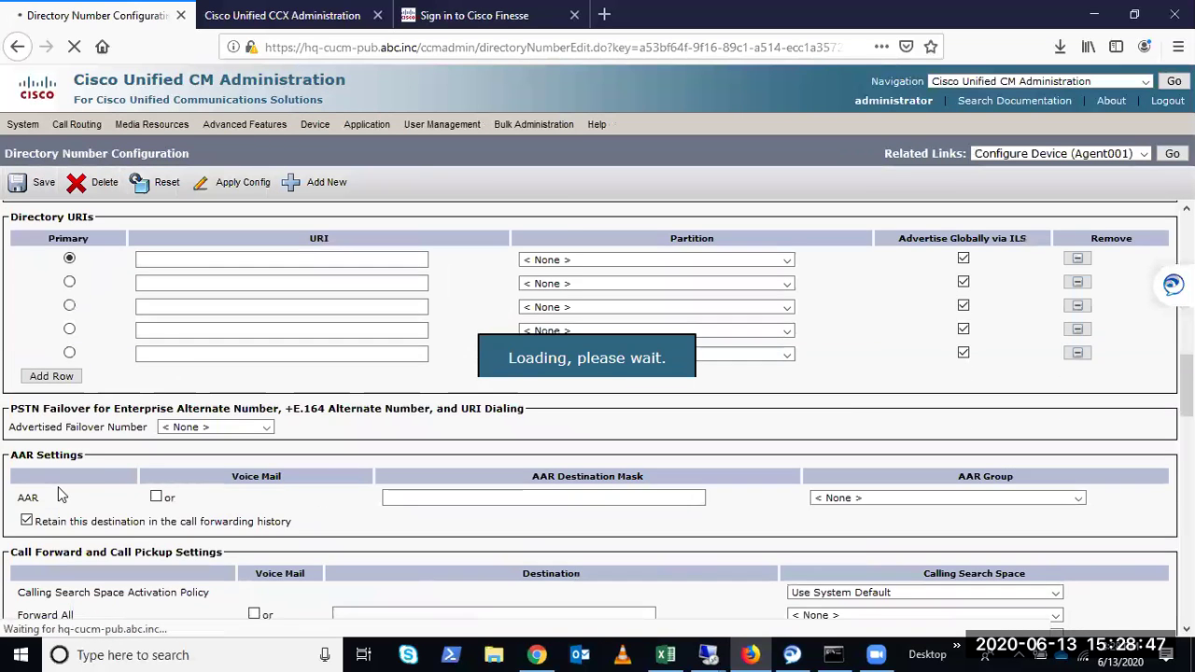
scroll(47, 492, down, 5)
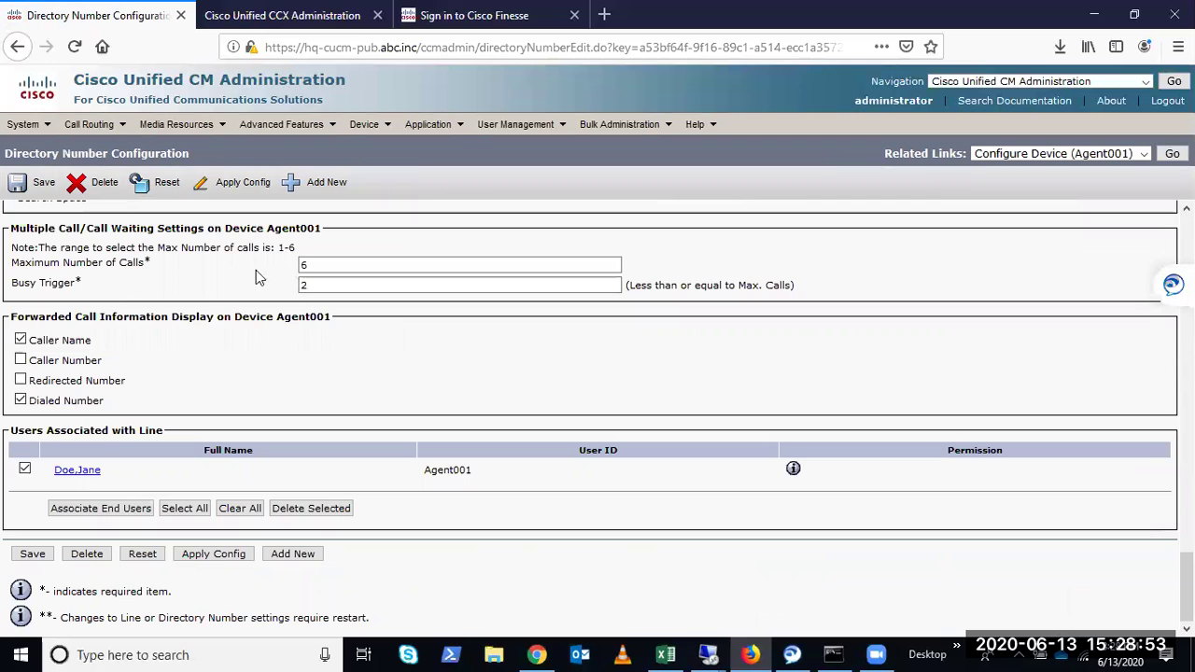
scroll(172, 318, up, 1)
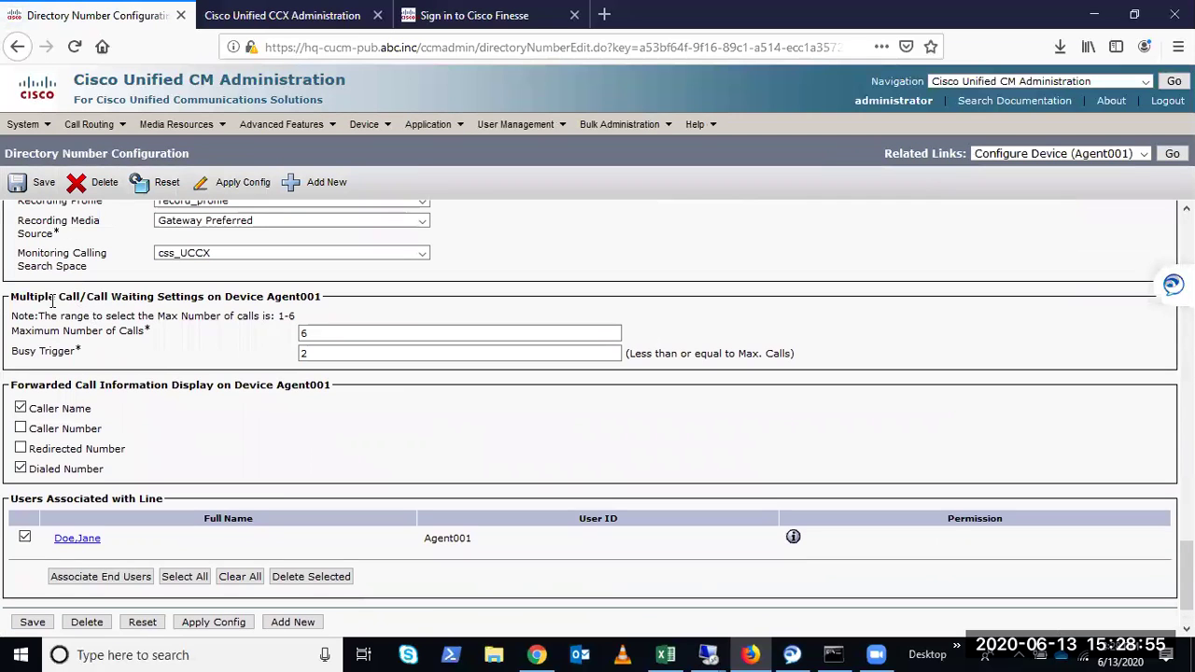
drag(35, 299, 182, 317)
click(182, 317)
drag(267, 296, 320, 295)
click(319, 296)
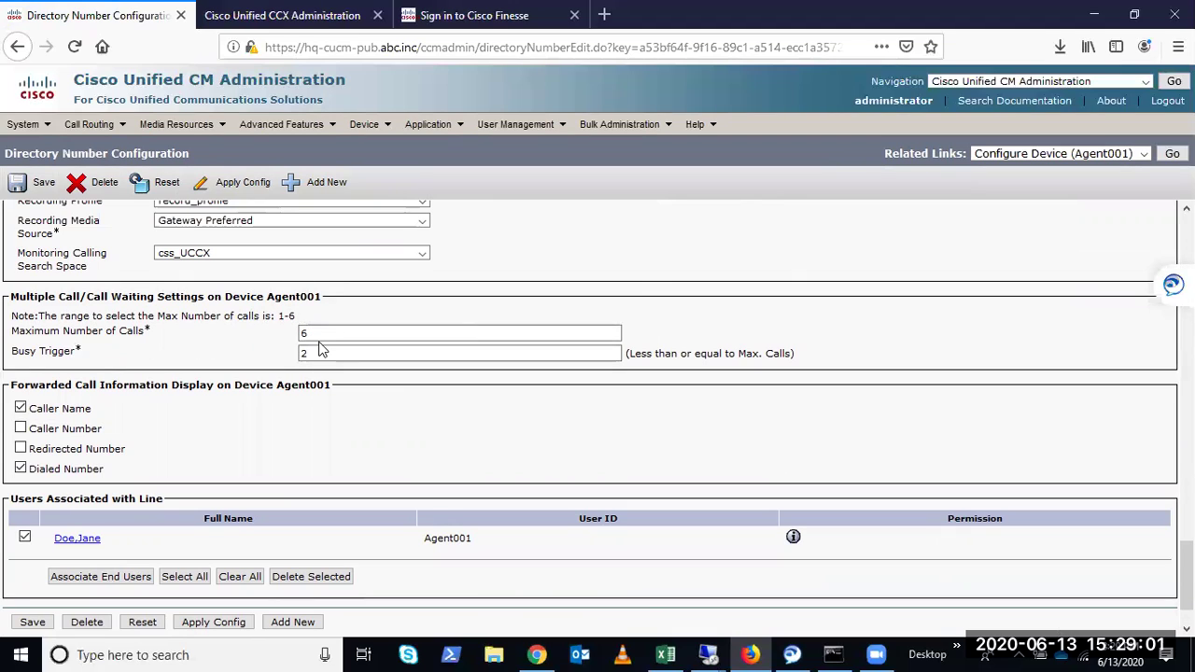
drag(319, 334, 255, 373)
text(1)
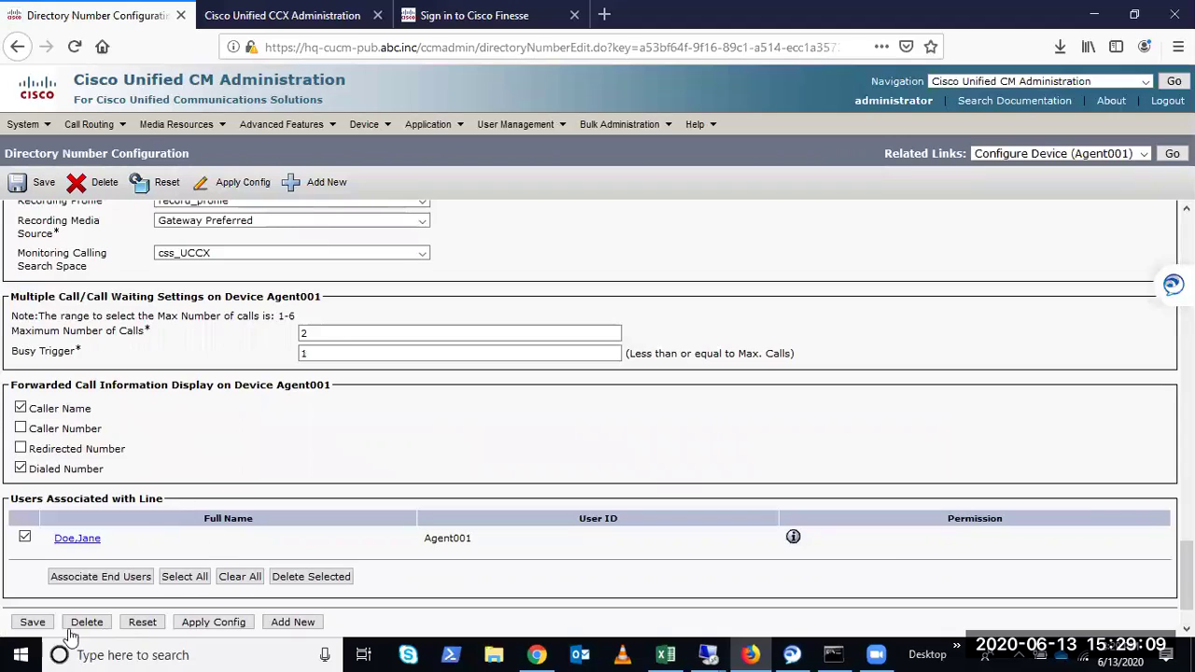
click(33, 623)
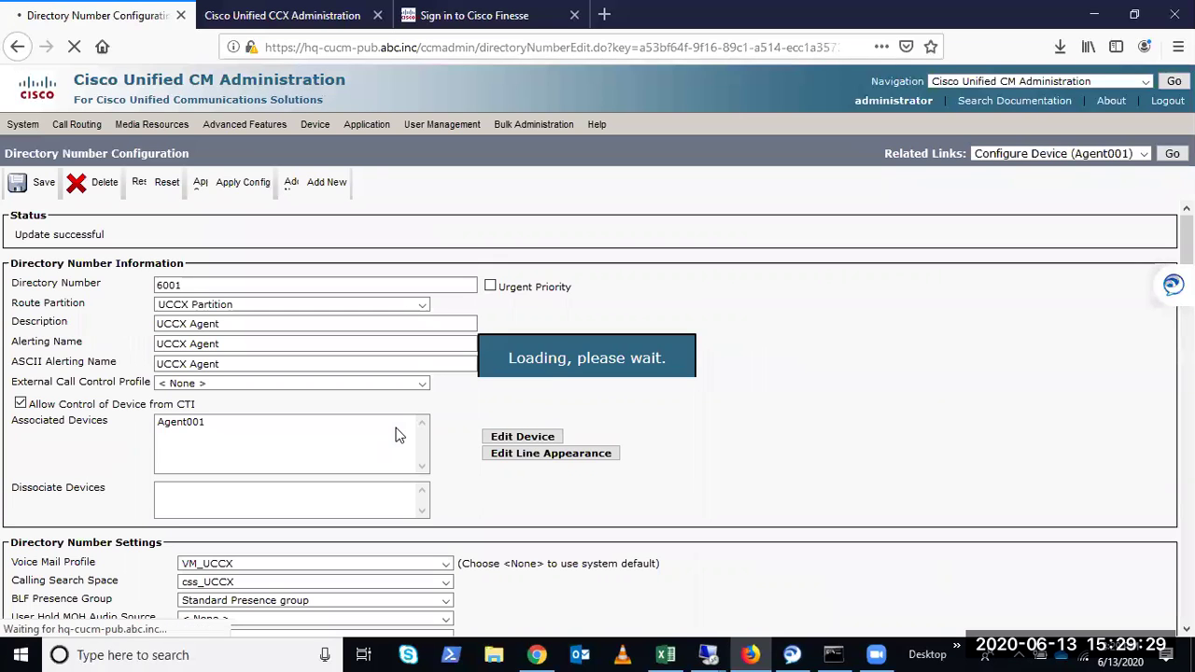
Check the user associated with line 6001 and launch Associate End Users
scroll(1127, 609, down, 10)
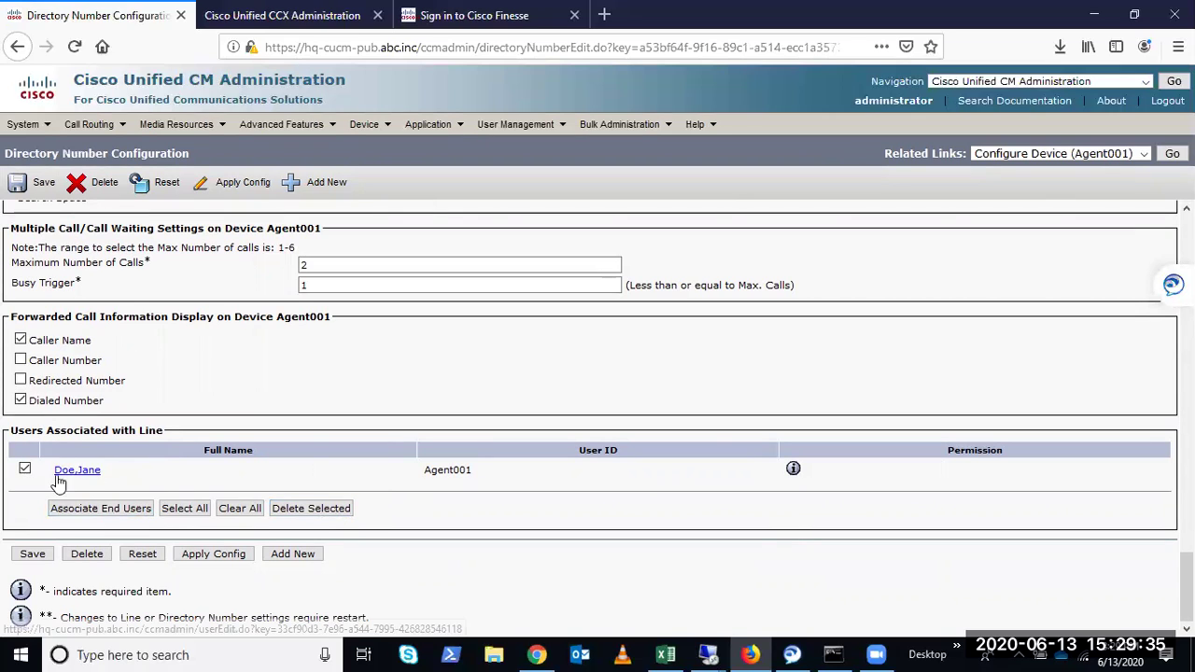
drag(103, 471, 59, 484)
click(101, 508)
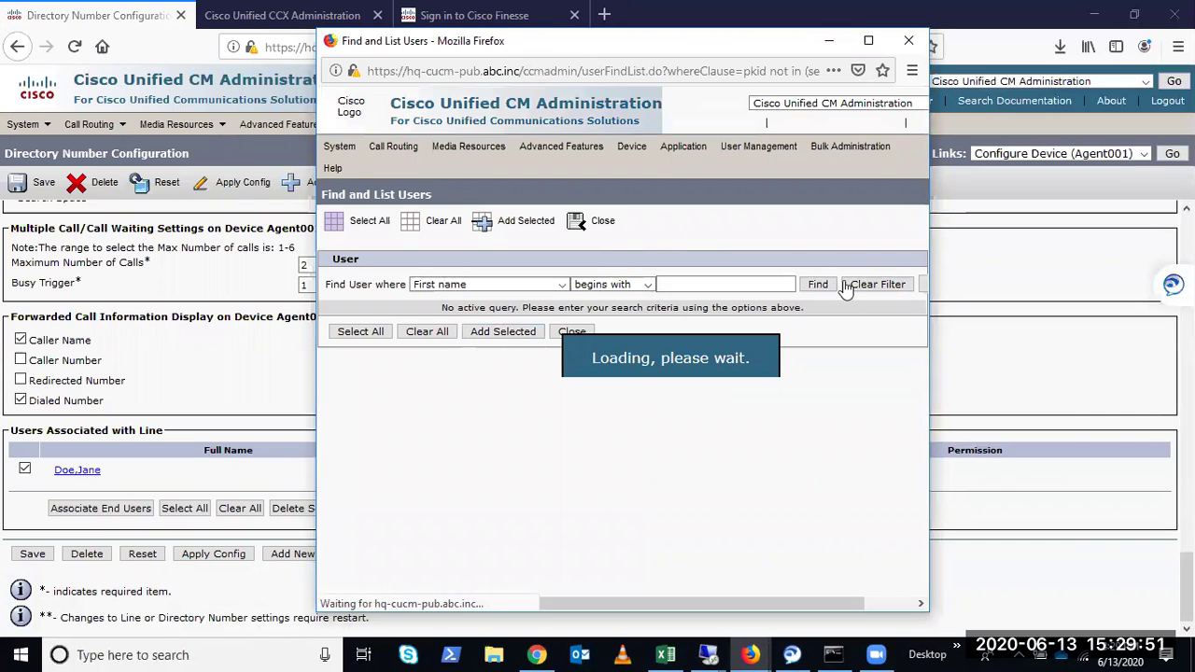
Add the selected agent user to line 6001 and close the Find and List Users window
click(818, 285)
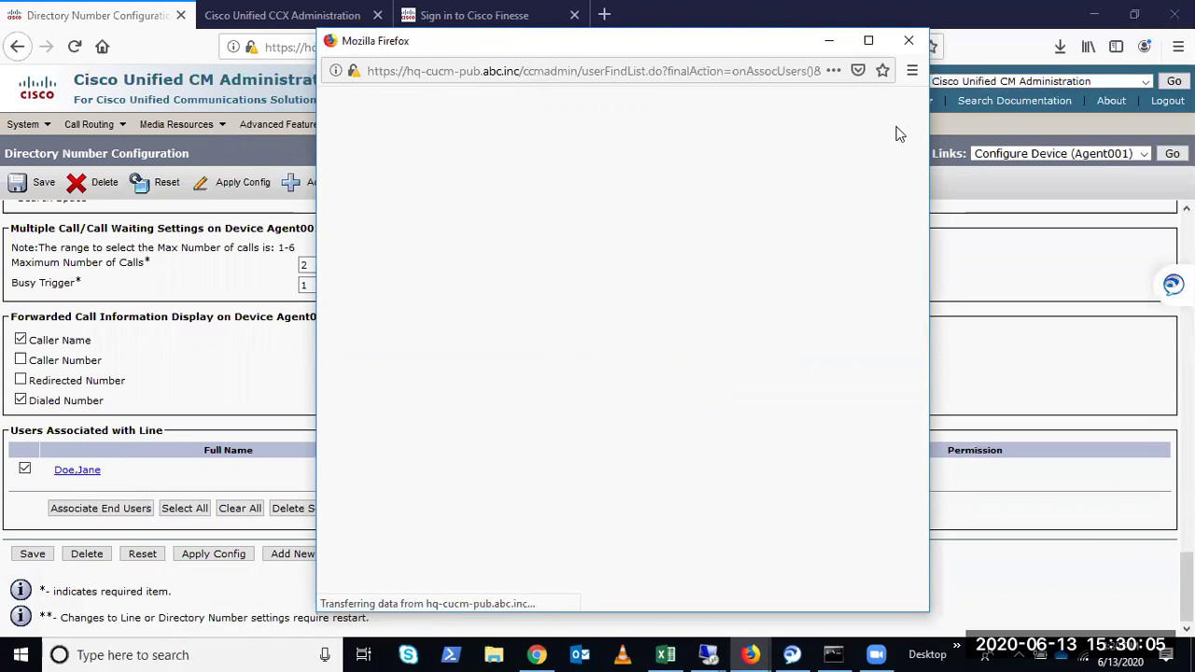
click(907, 40)
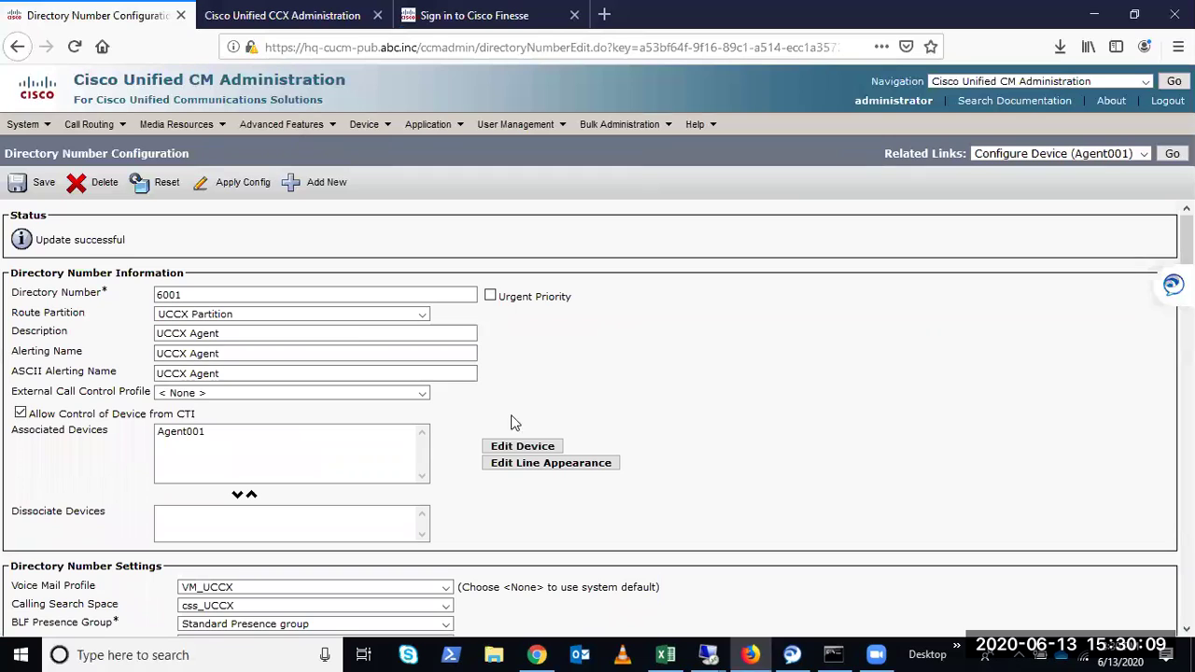
scroll(627, 441, down, 4)
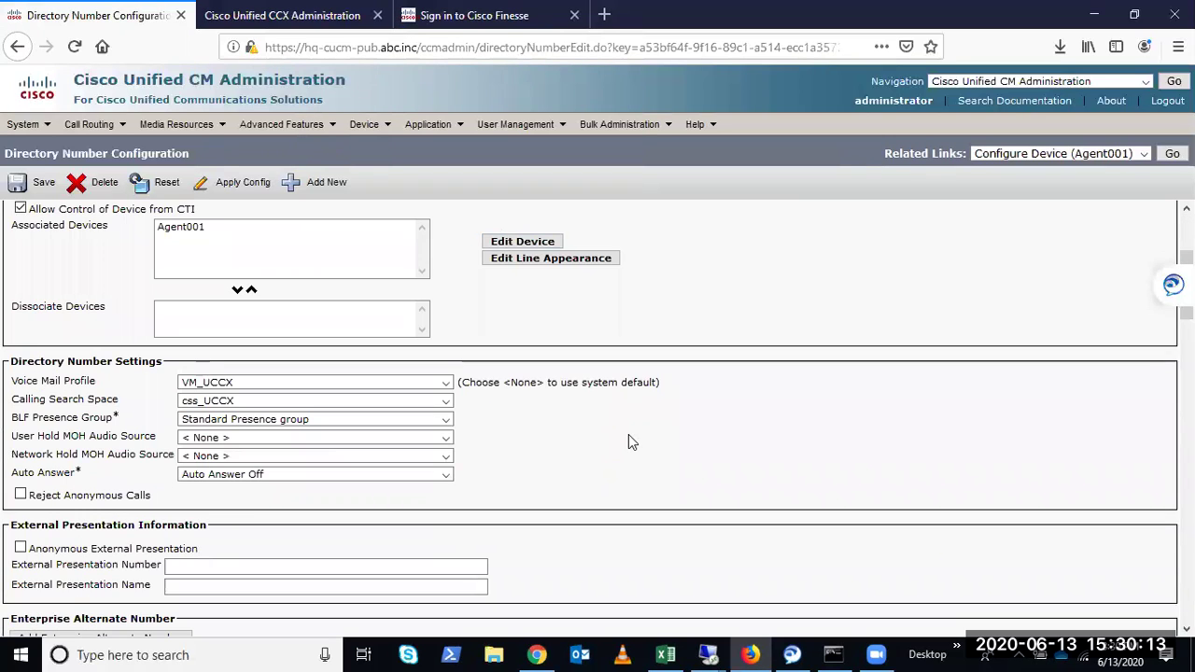
scroll(677, 441, down, 8)
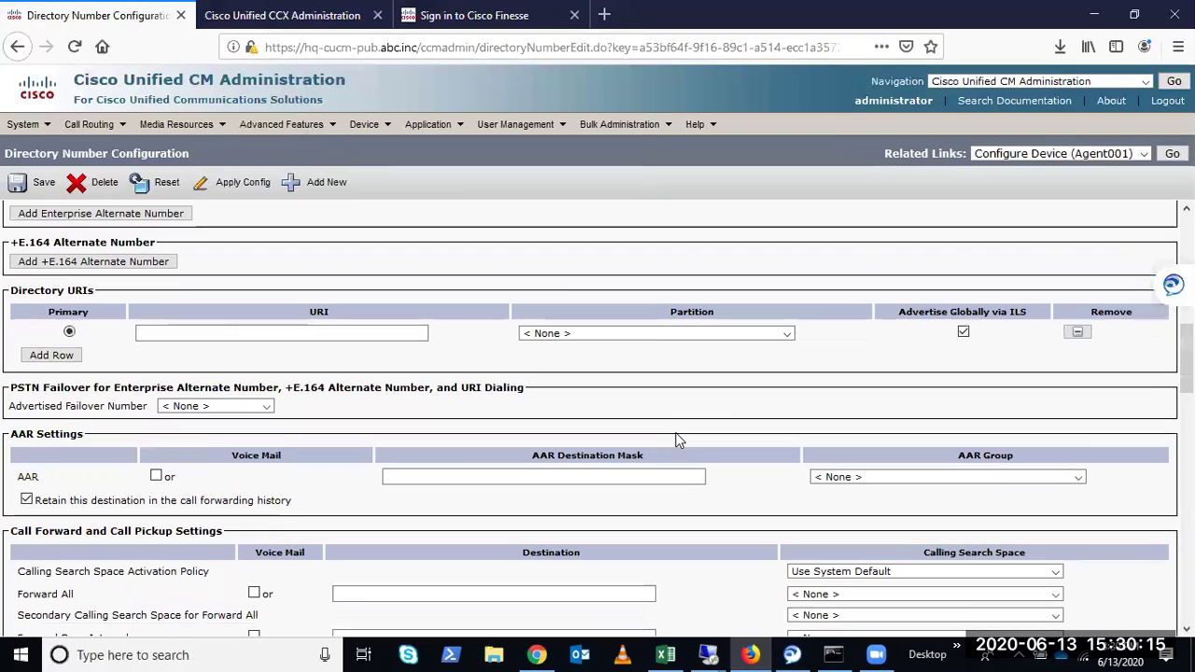
scroll(678, 441, down, 2)
scroll(679, 440, down, 9)
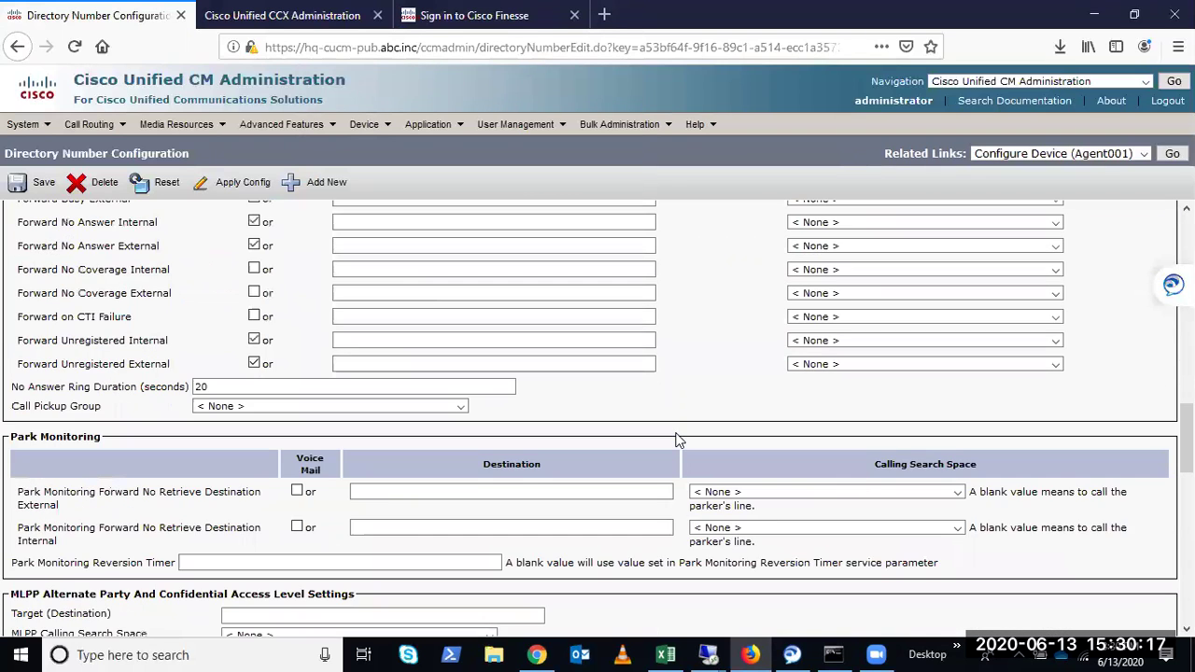
scroll(678, 441, down, 7)
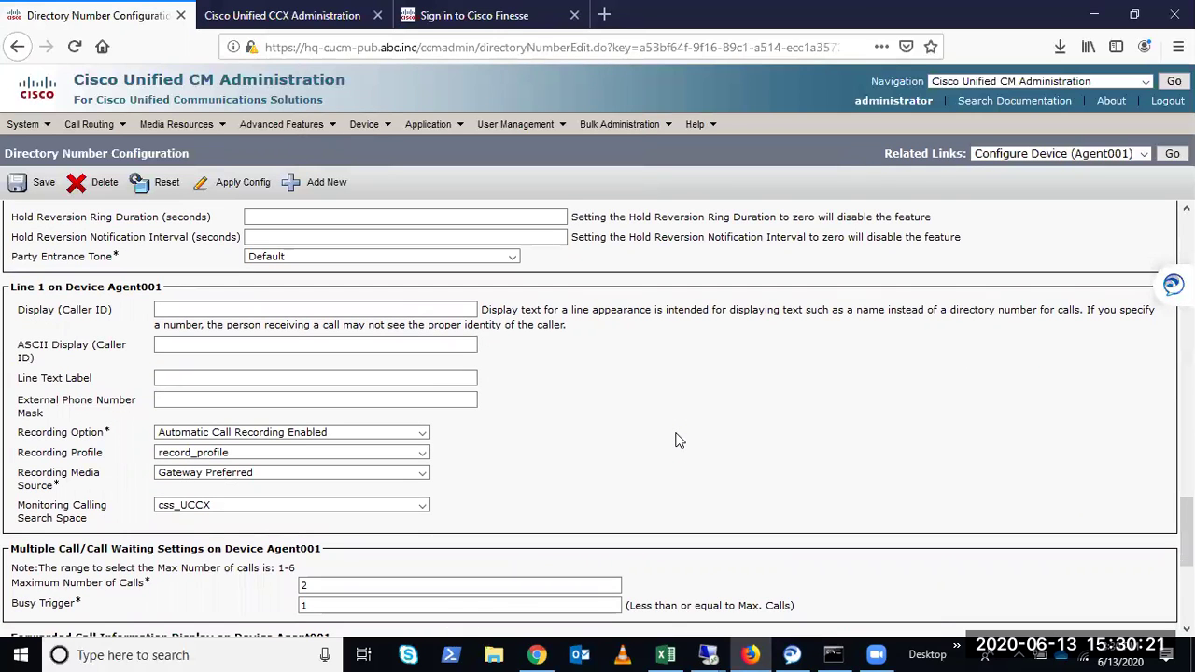
scroll(502, 476, down, 5)
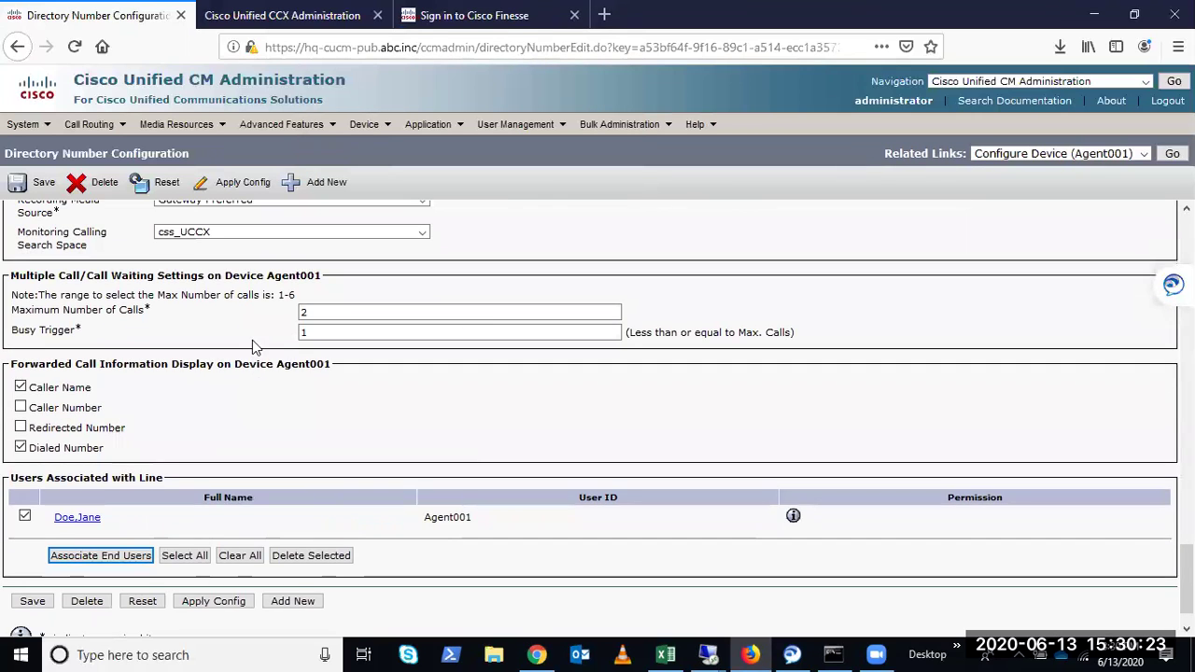
double_click(340, 312)
key(Tab)
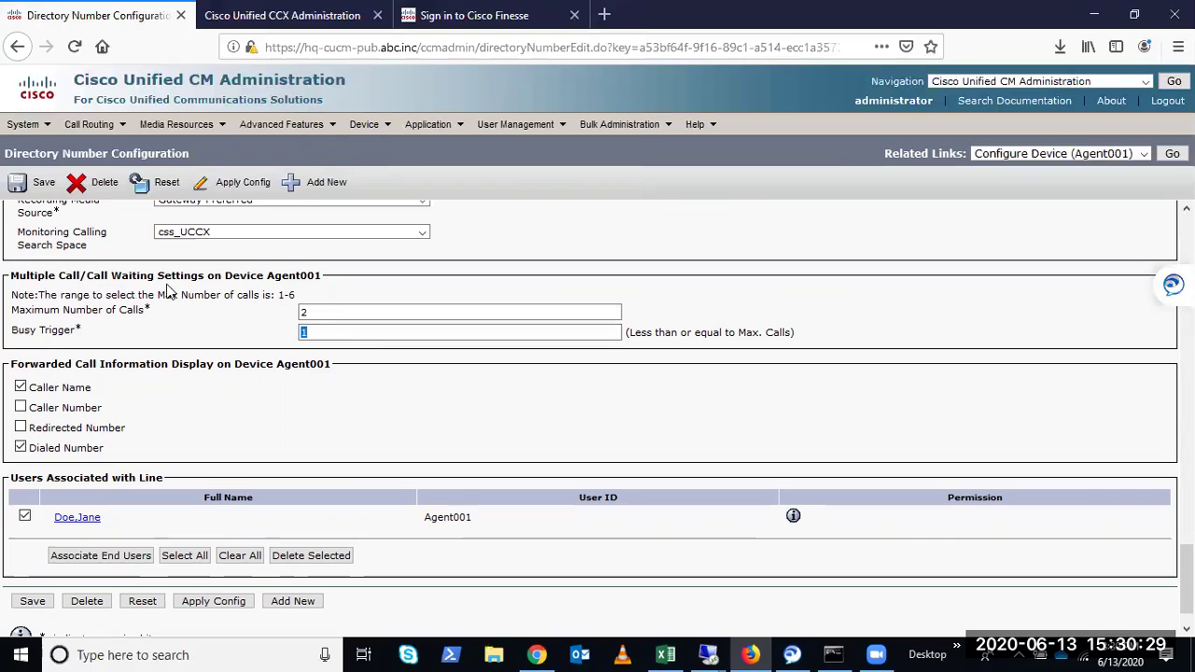
click(425, 351)
scroll(1014, 240, up, 15)
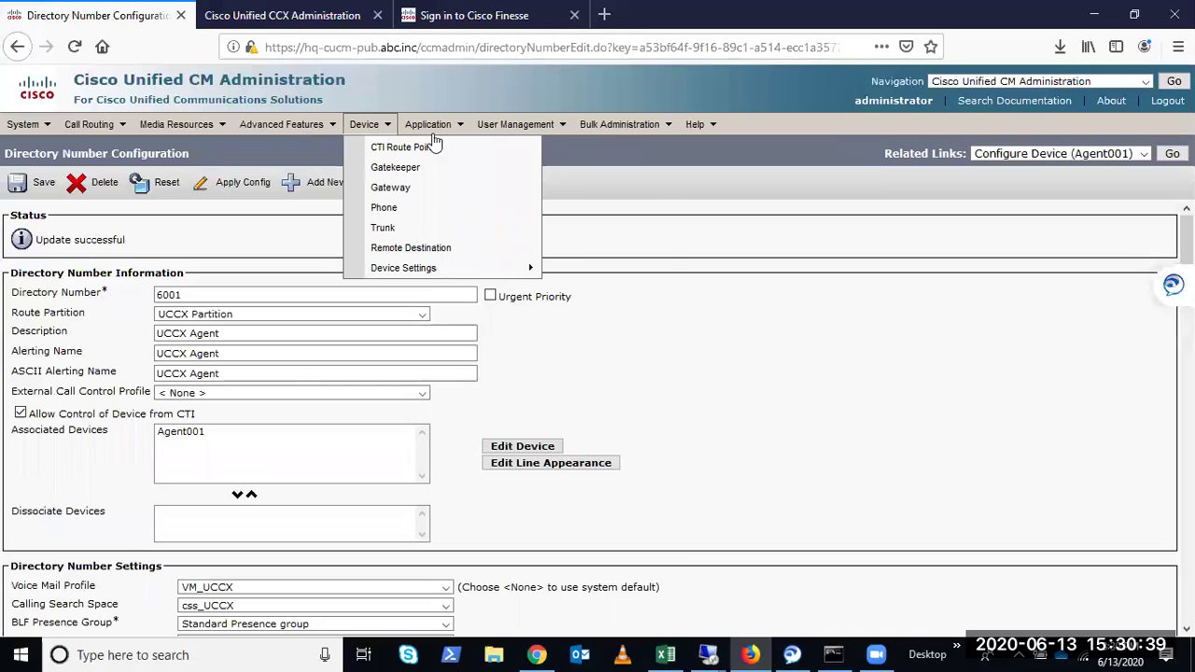
mouse_move(528, 127)
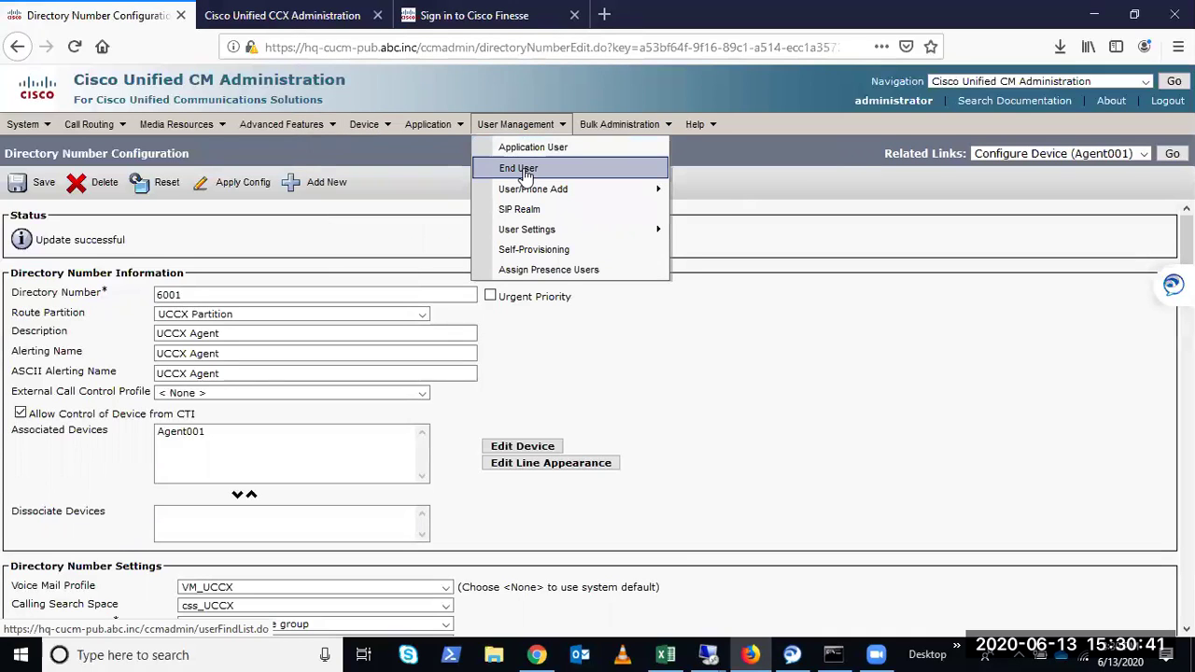
Search End Users by User ID for the agent's ID, returning one record with meeting number 6001
click(532, 174)
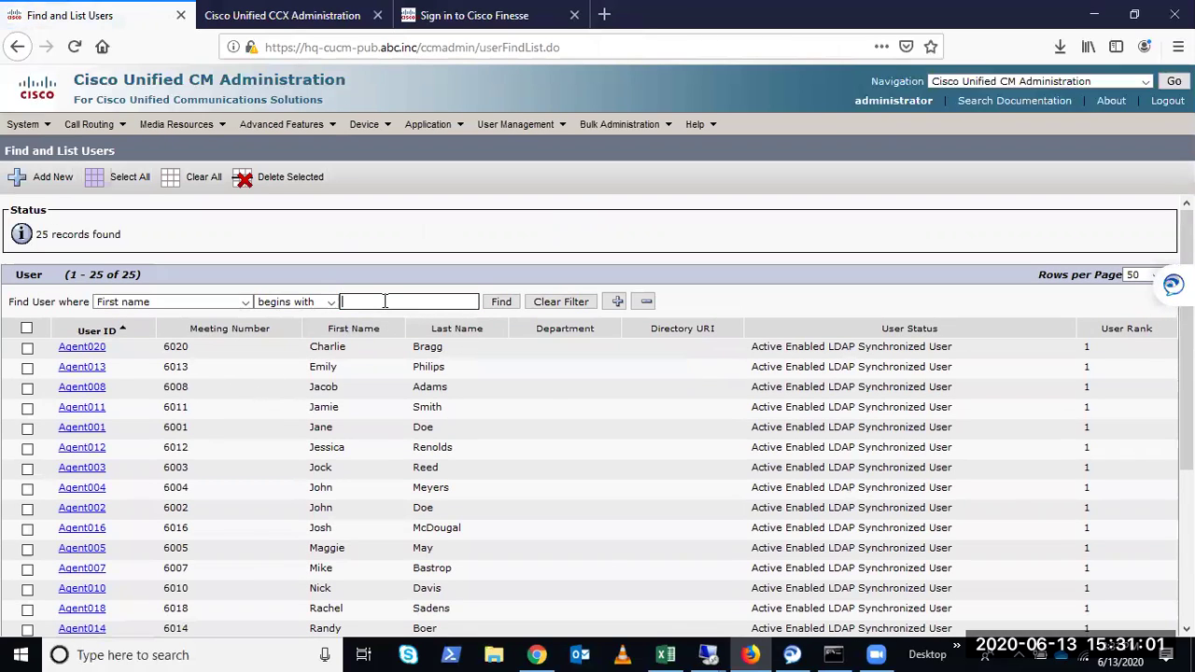
text(ent)
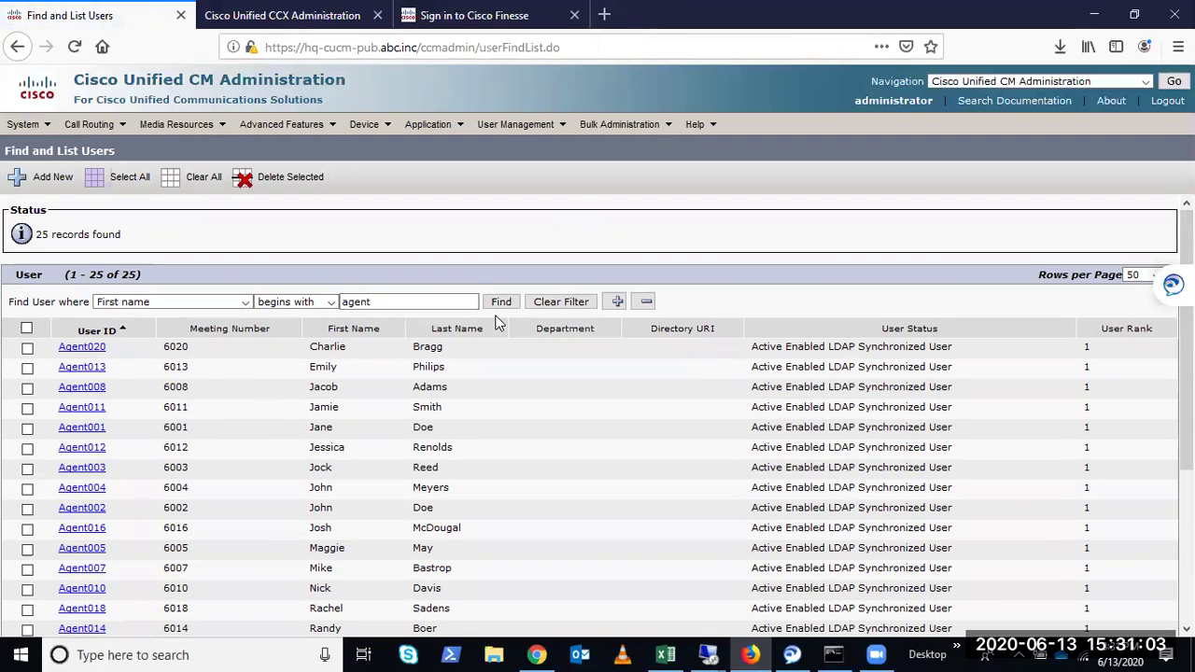
text(001)
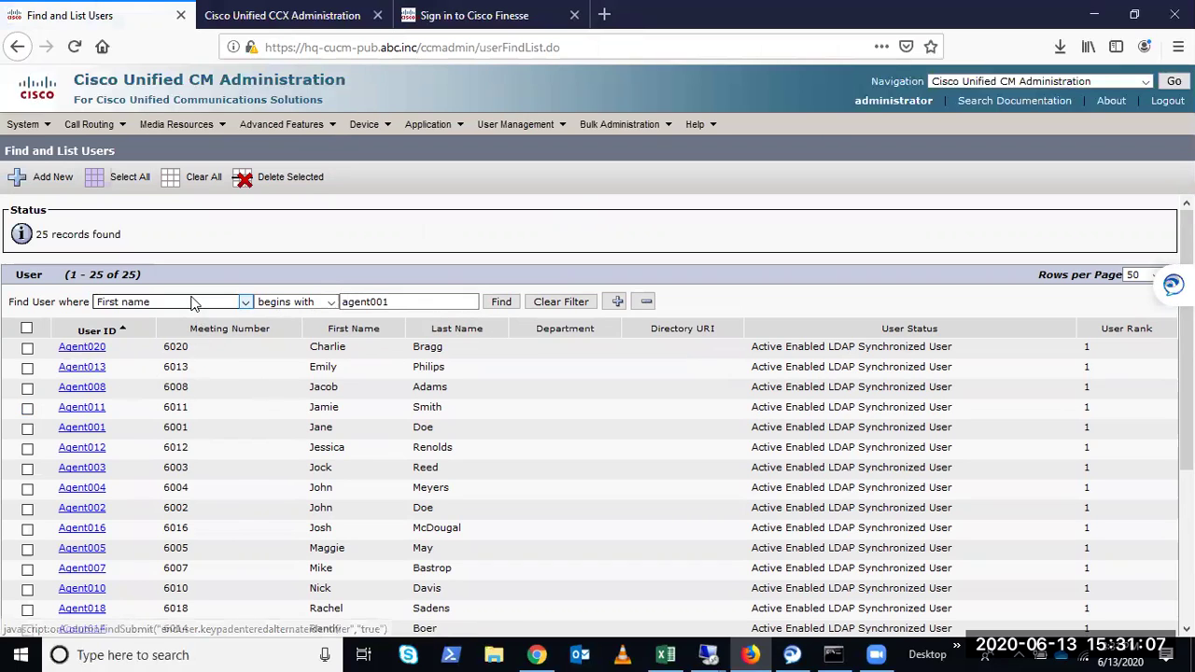
click(187, 301)
click(160, 355)
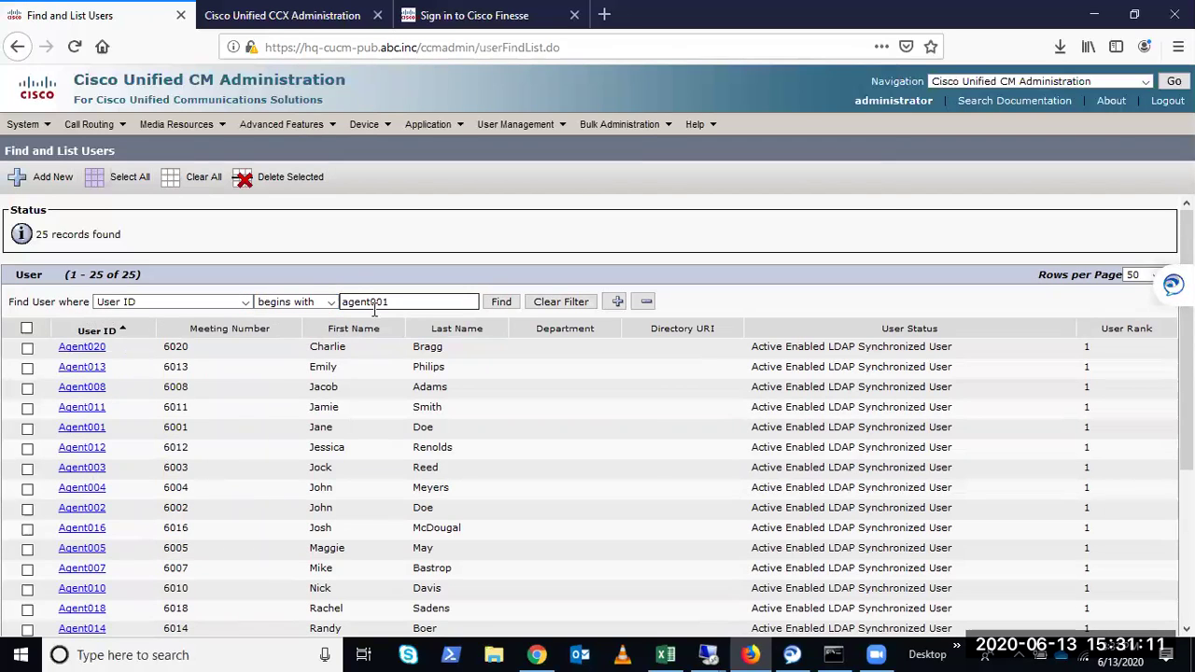
click(501, 300)
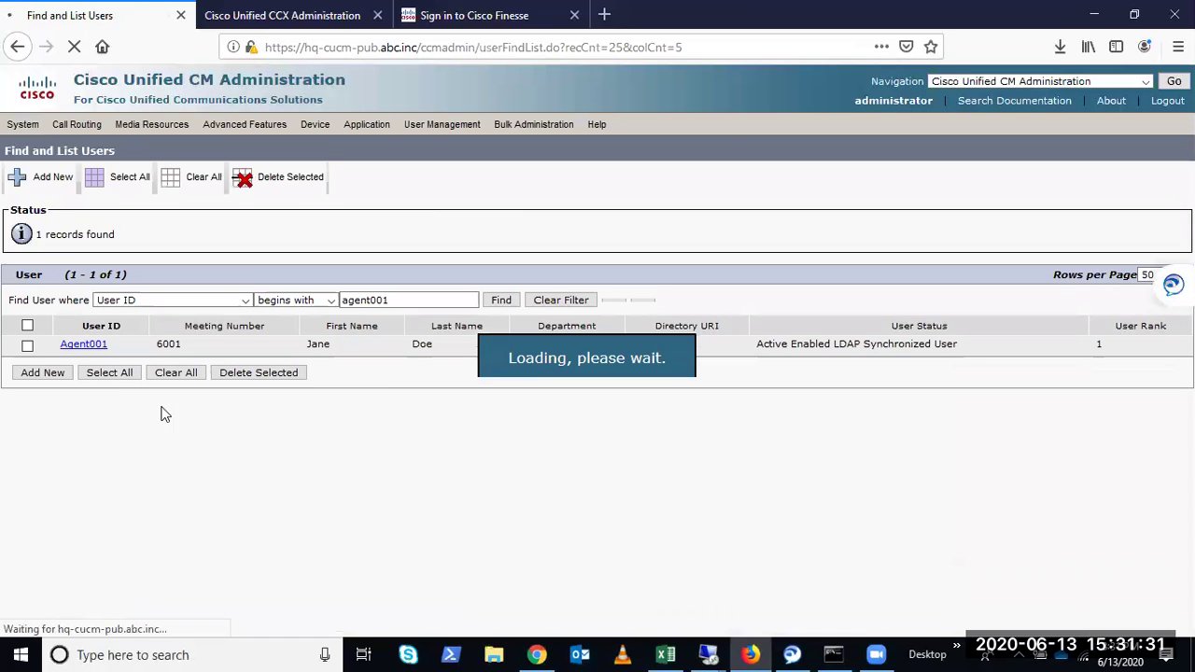
Open the agent's end user record and locate Directory Number Associations
click(85, 349)
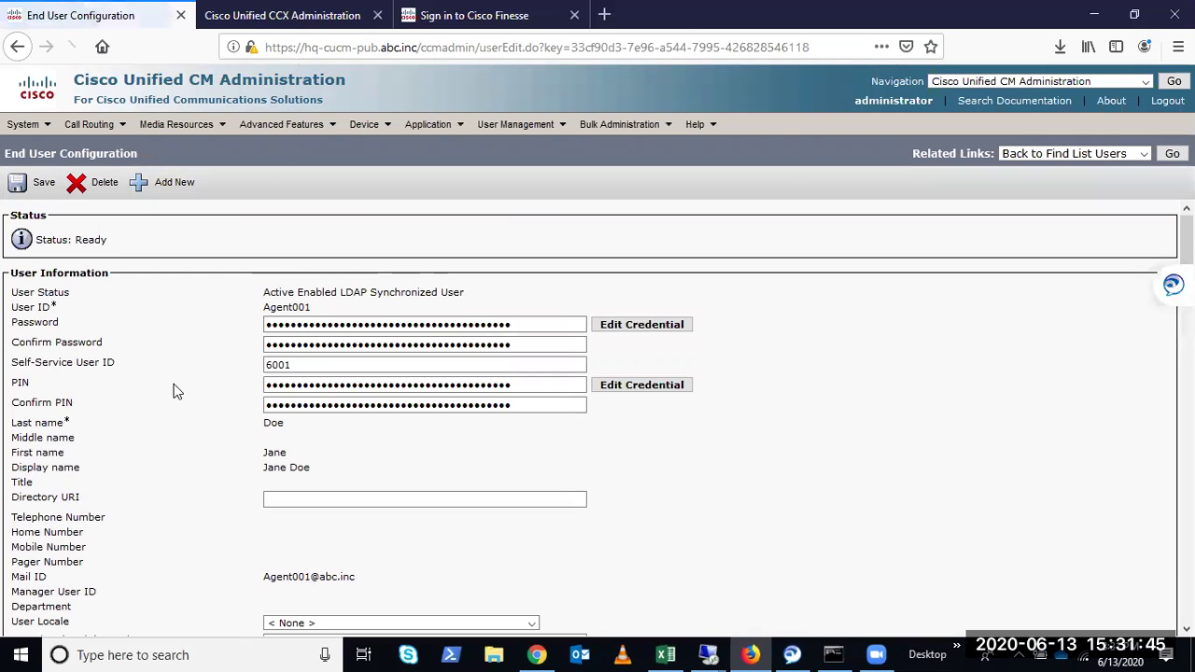
scroll(171, 391, down, 5)
scroll(174, 390, down, 10)
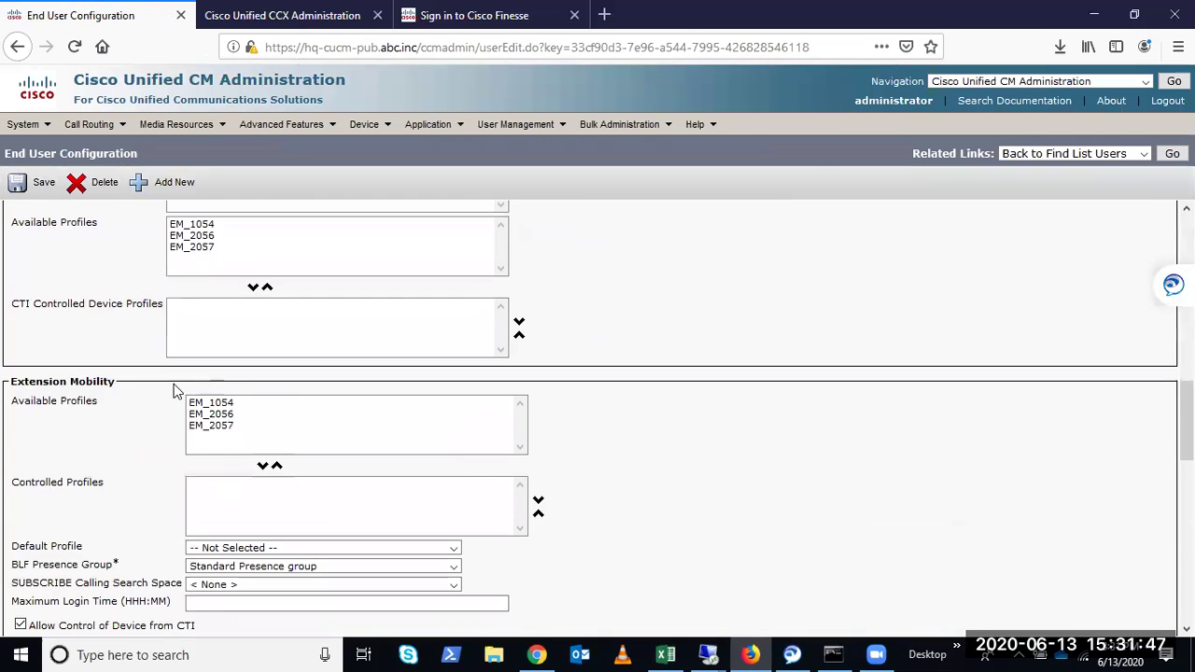
scroll(177, 392, down, 1)
drag(11, 343, 190, 342)
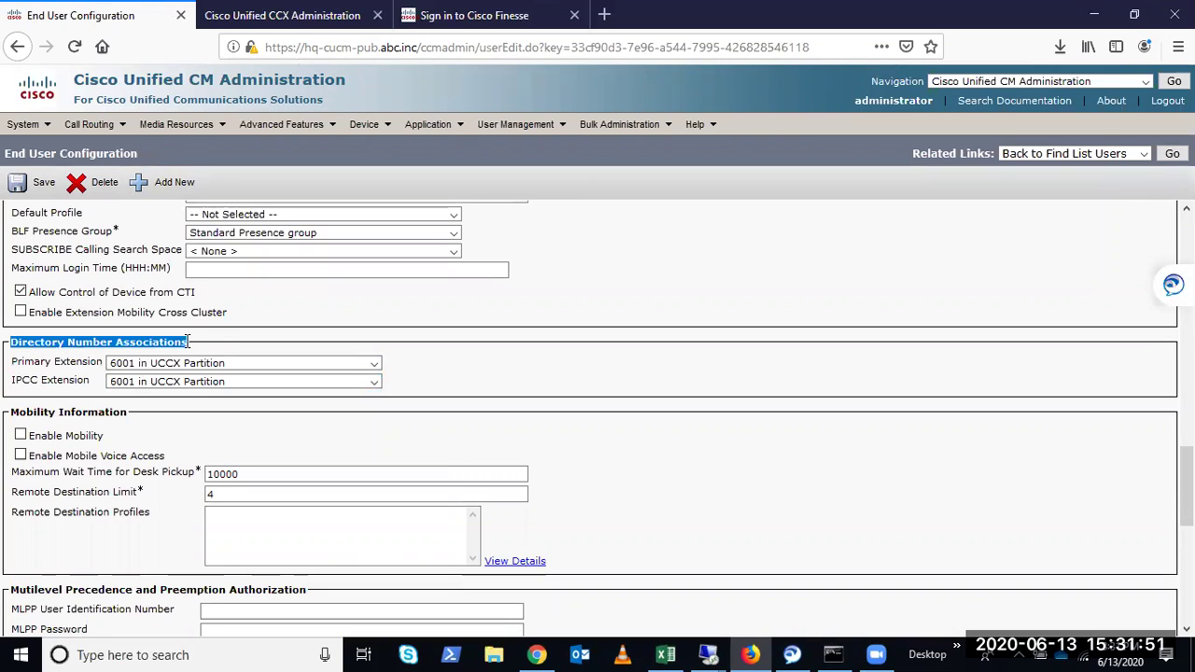
click(30, 370)
Set the agent's IPCC Extension to < None >
click(135, 378)
click(135, 378)
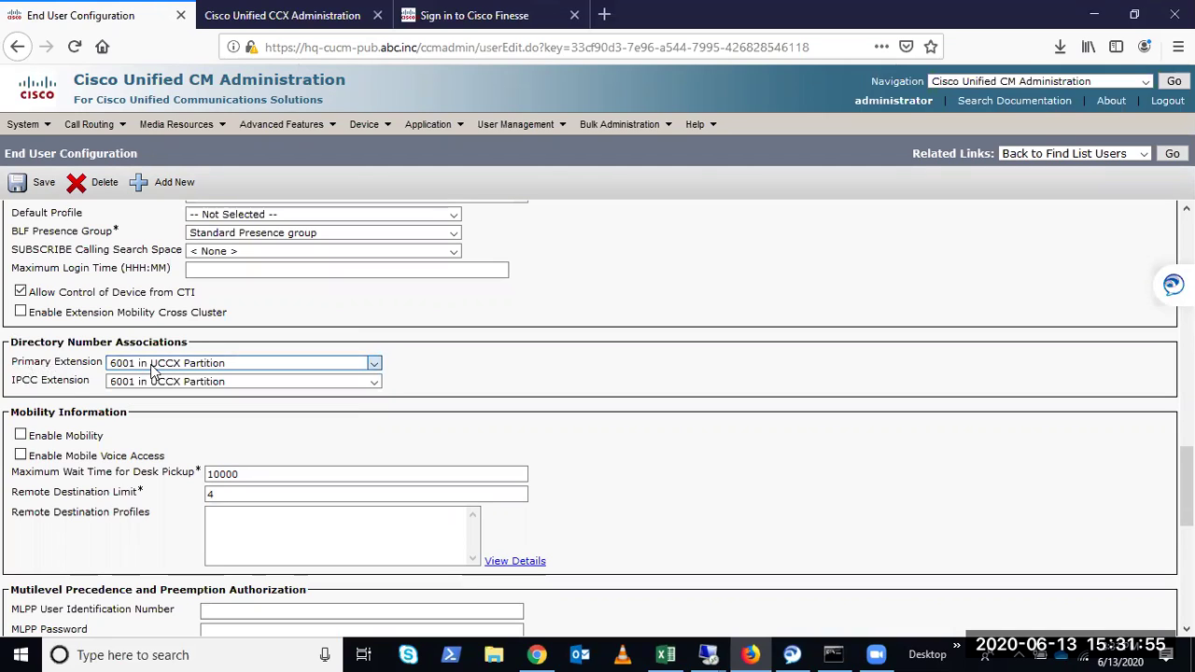
drag(14, 380, 77, 388)
click(49, 384)
click(119, 383)
click(120, 390)
click(642, 371)
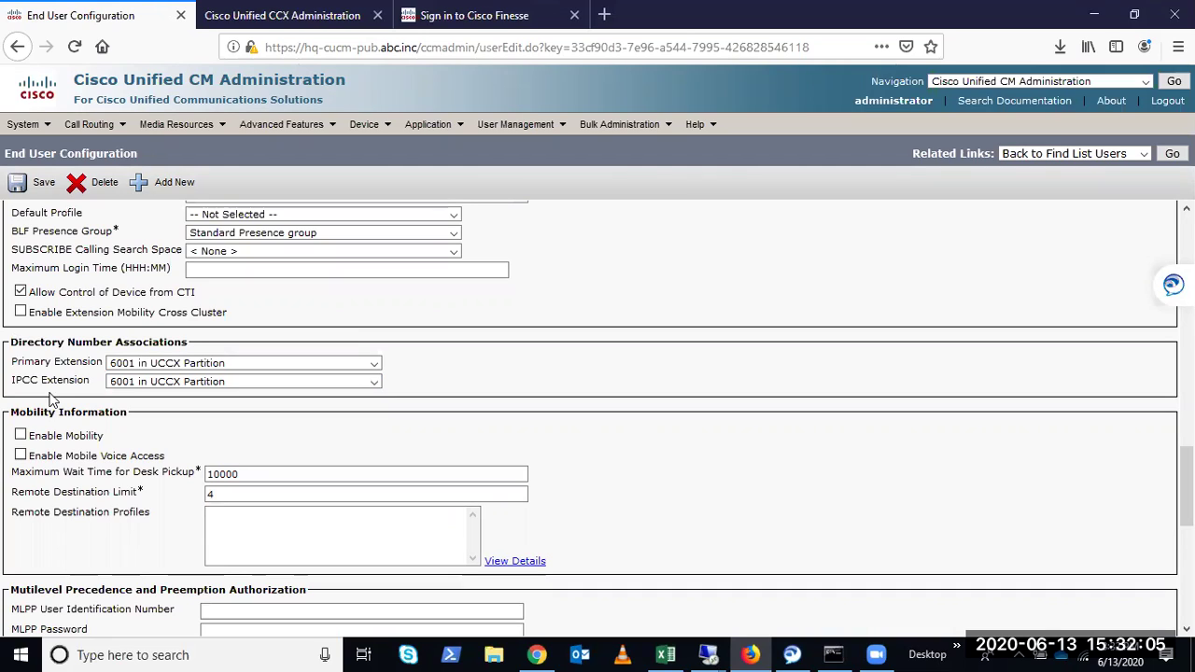
click(132, 384)
click(131, 415)
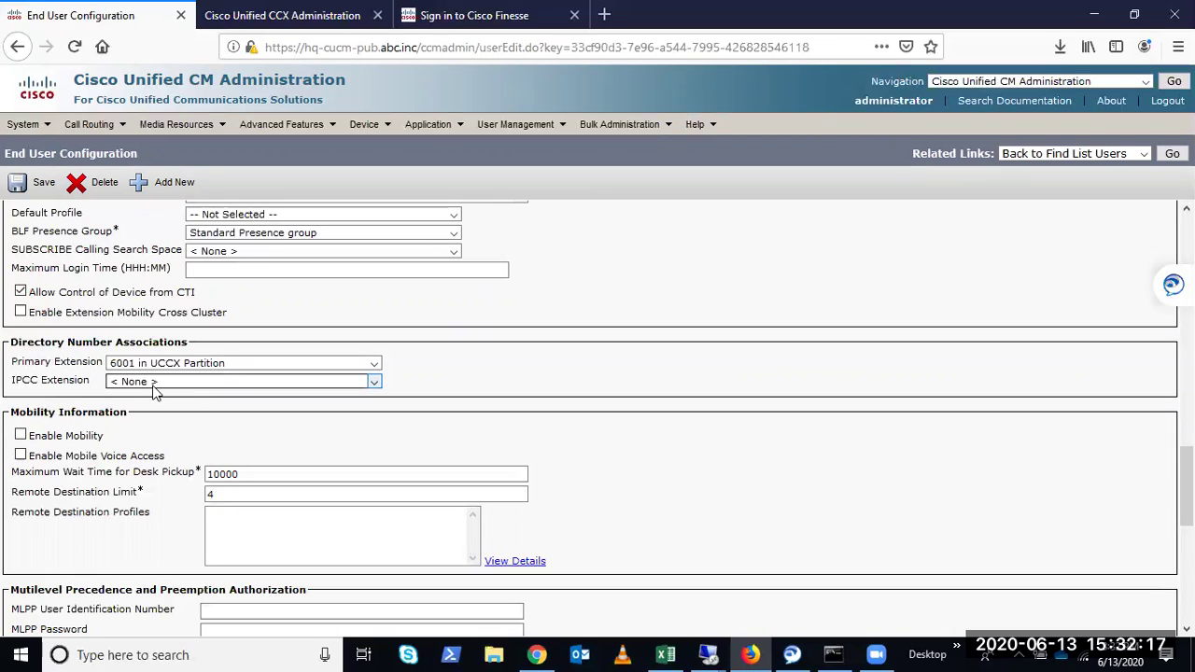
Set IPCC Extension back to 6001 in UCCX Partition and save the end user
click(154, 386)
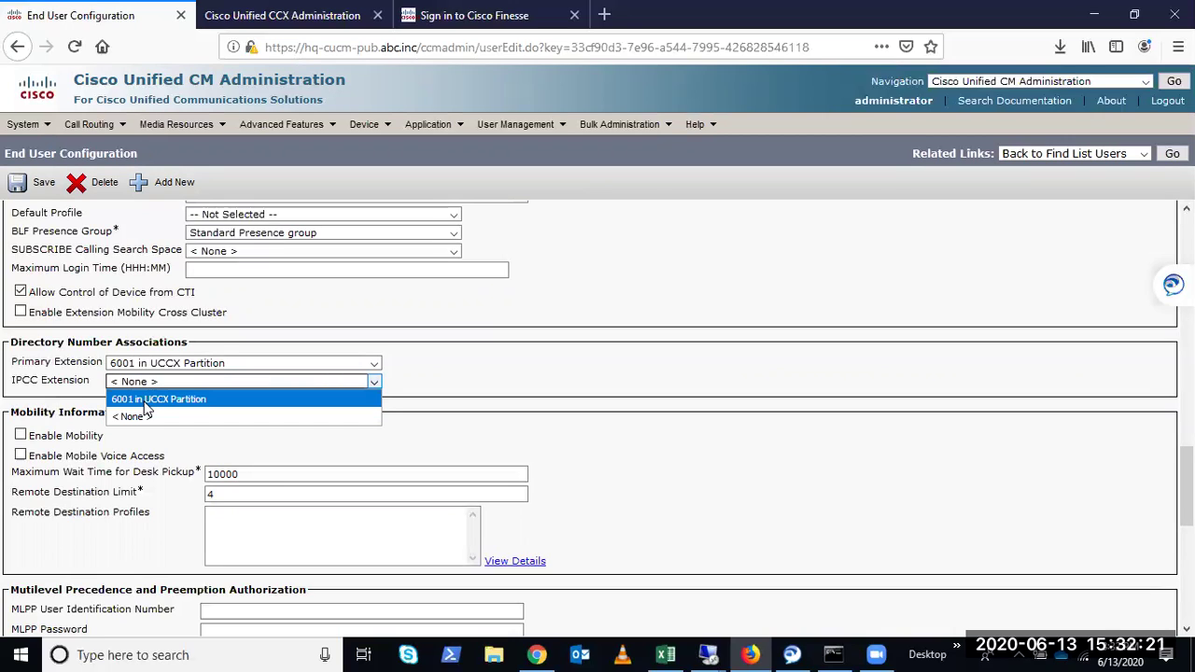
click(145, 405)
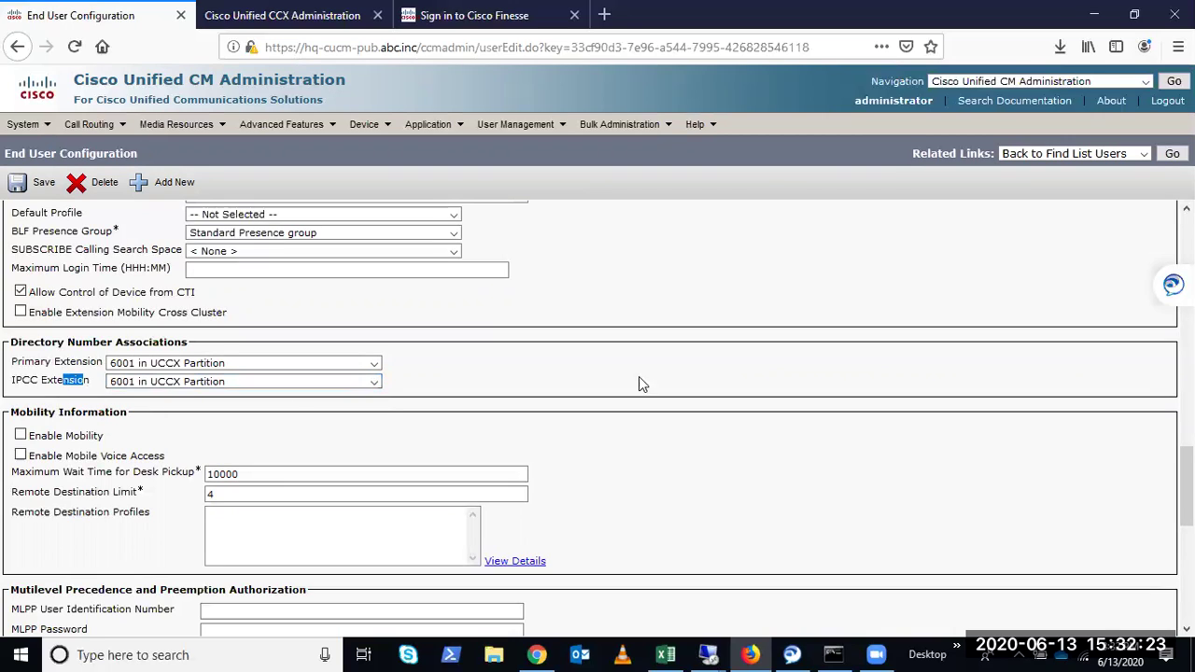
click(18, 182)
Verify the IPCC Extension remains 6001 in UCCX Partition and return to the page top
scroll(567, 428, down, 5)
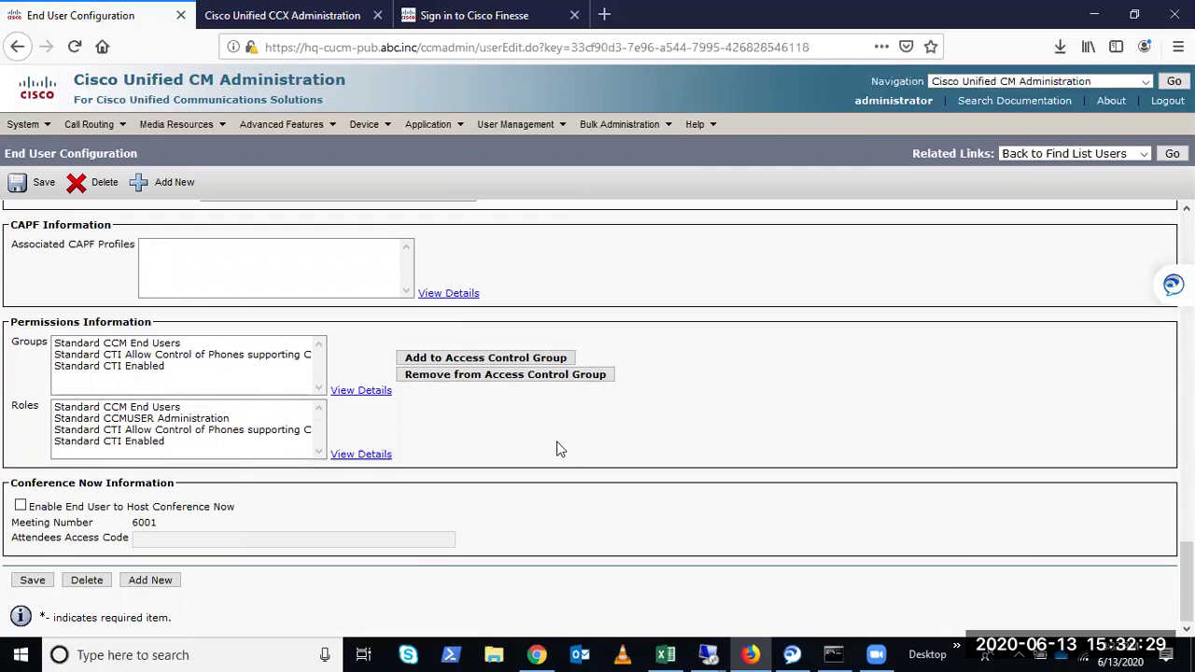
scroll(230, 400, up, 5)
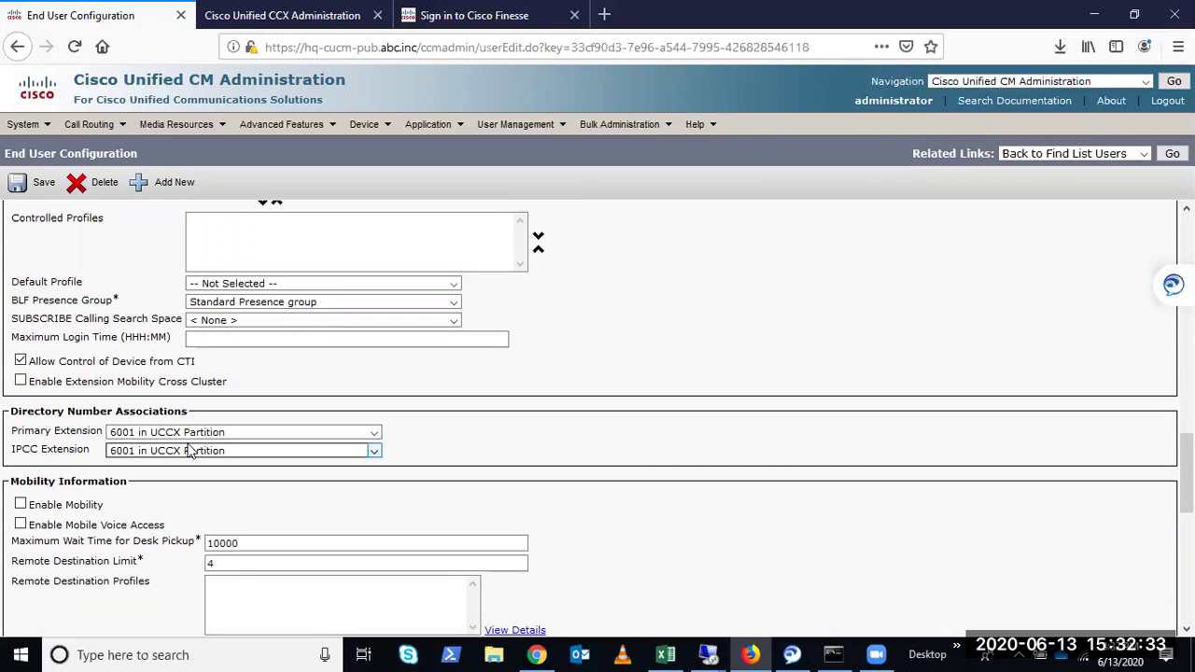
click(113, 455)
click(224, 467)
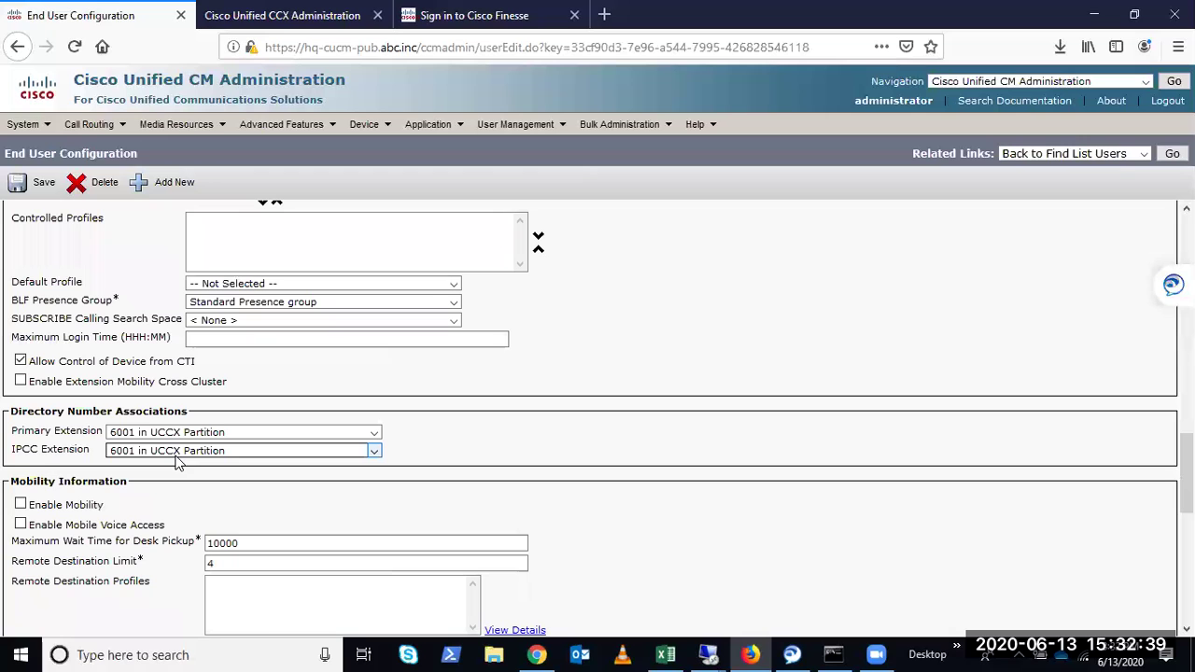
click(123, 455)
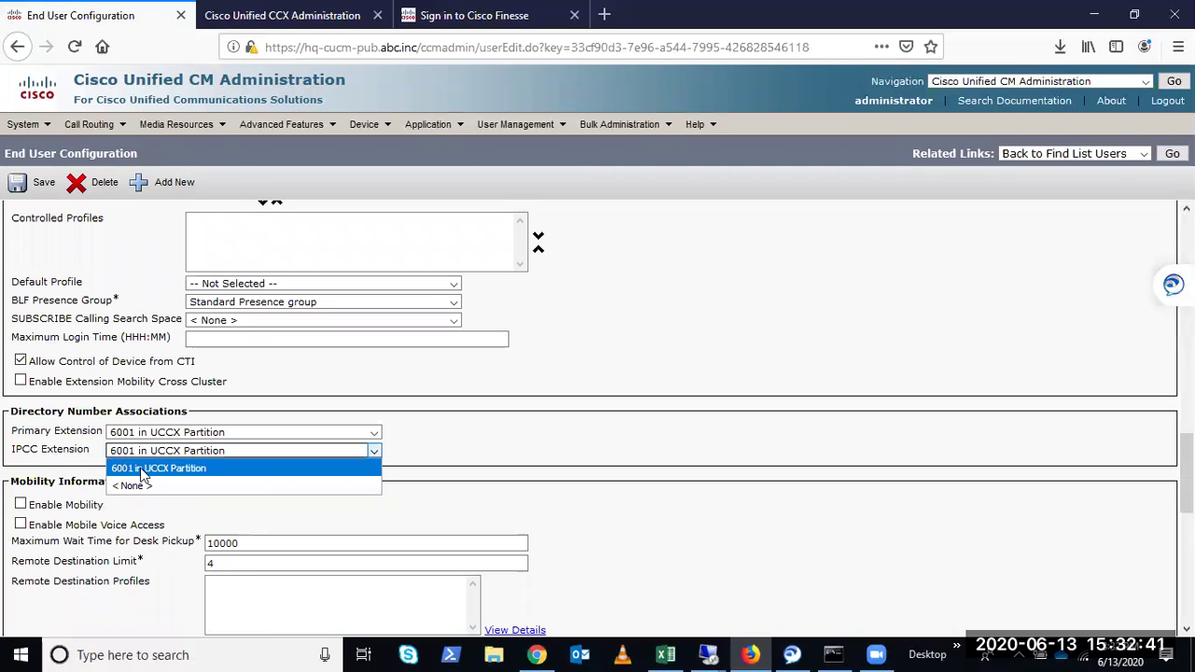
click(453, 471)
scroll(497, 361, up, 5)
scroll(498, 361, up, 10)
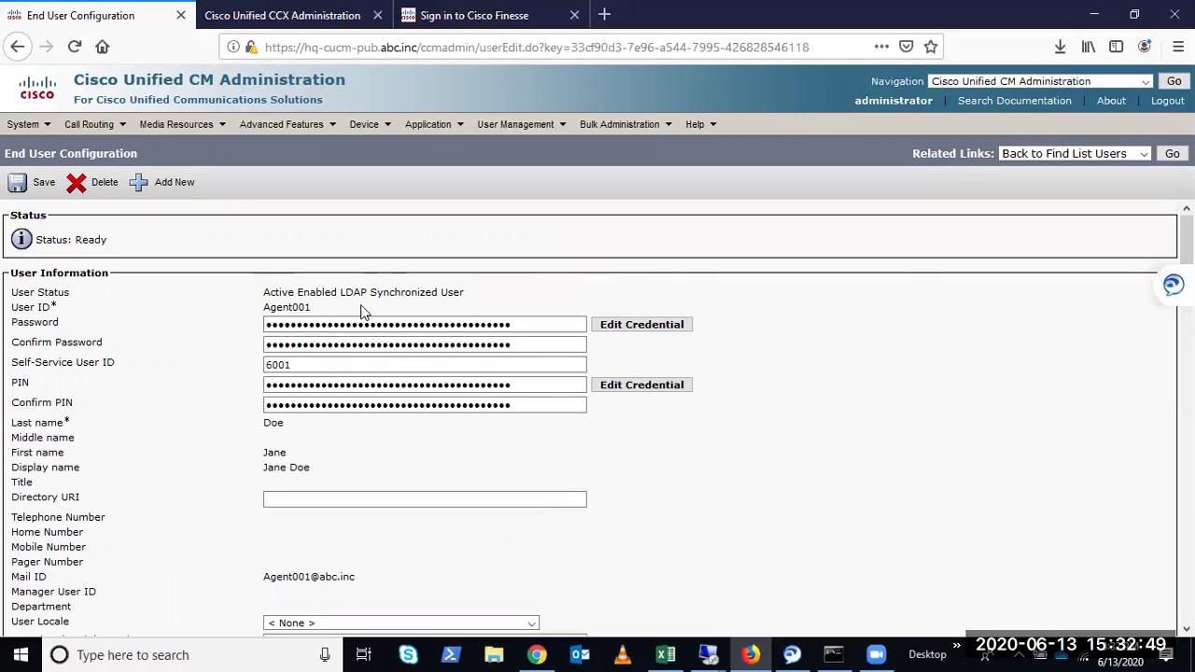
drag(313, 290, 263, 292)
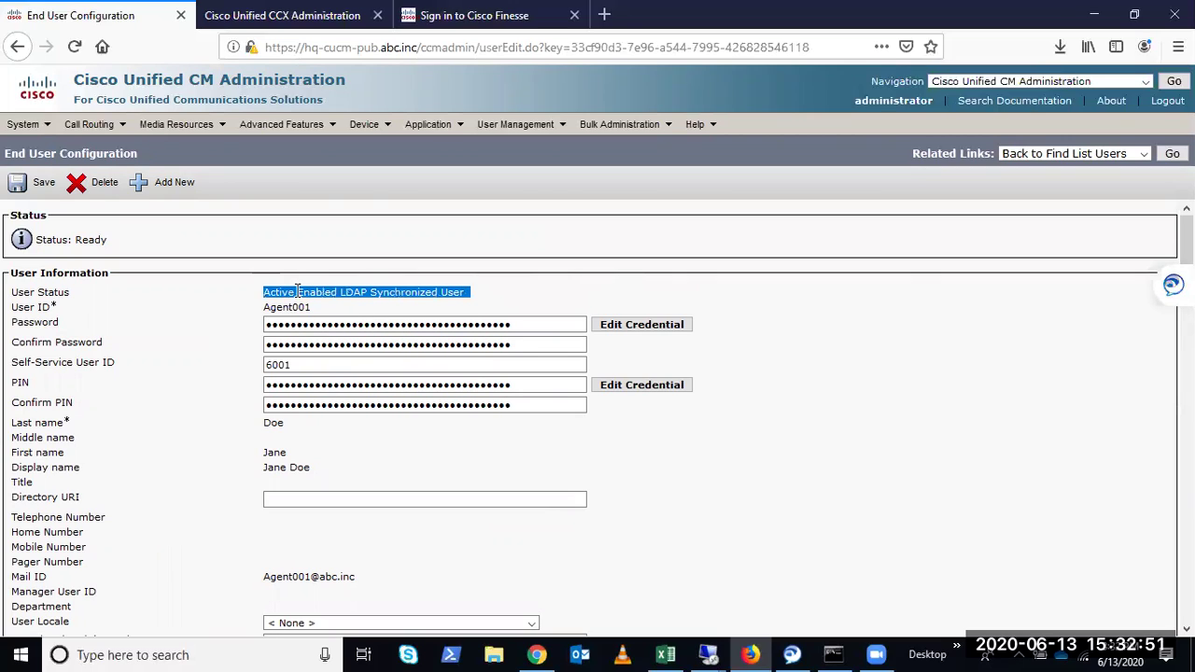
click(614, 269)
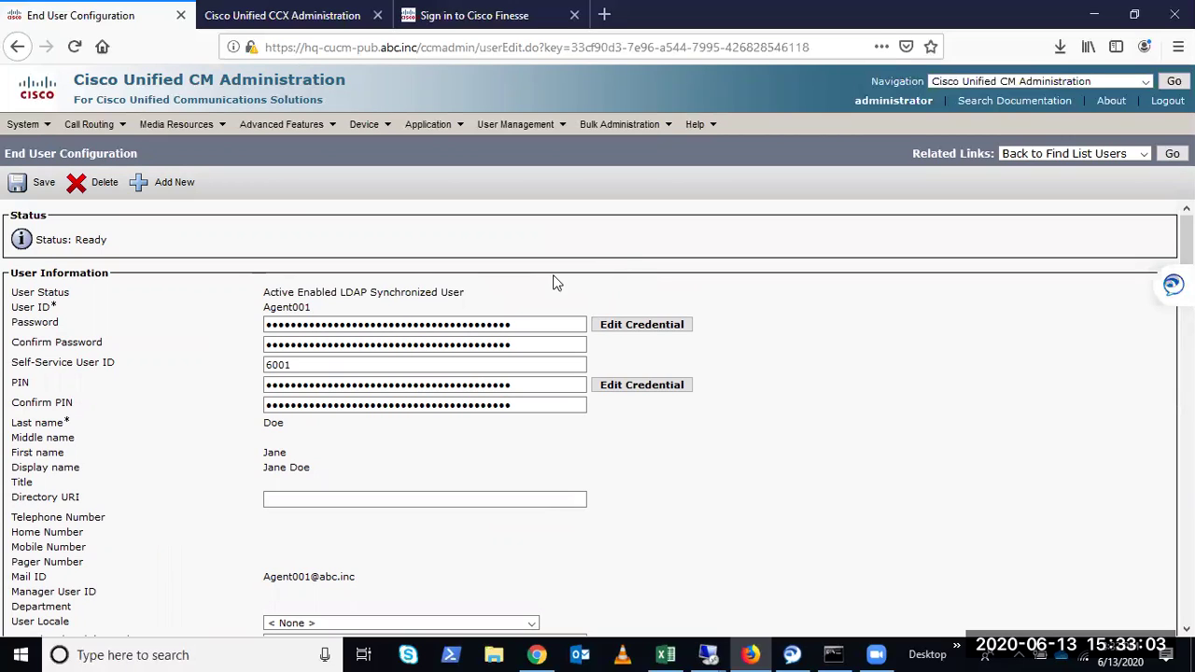
double_click(272, 305)
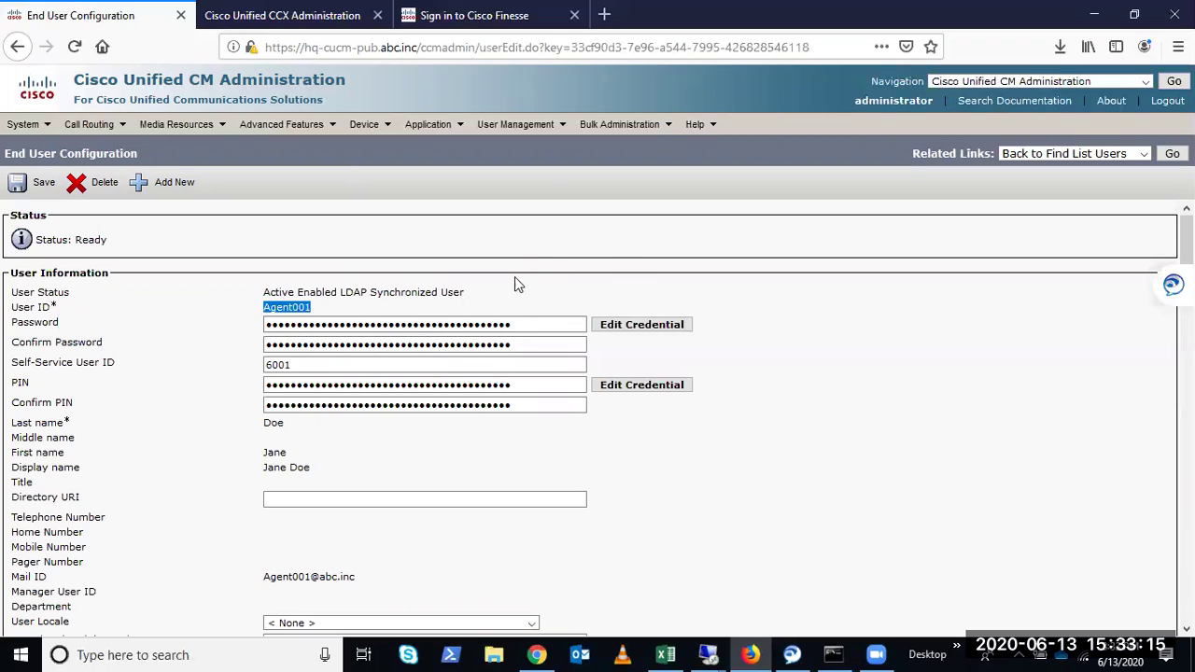
click(548, 240)
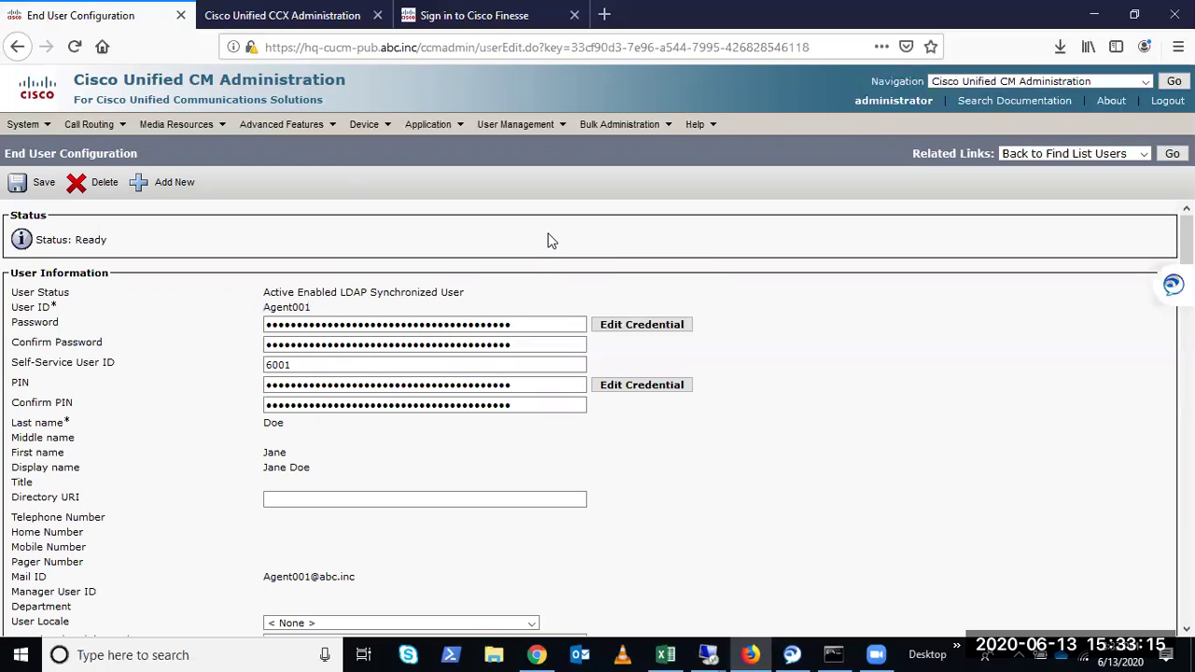
List all 14 application users, open CCX_rmtapi, and bring the CCX Administration tab forward
mouse_move(515, 125)
click(528, 149)
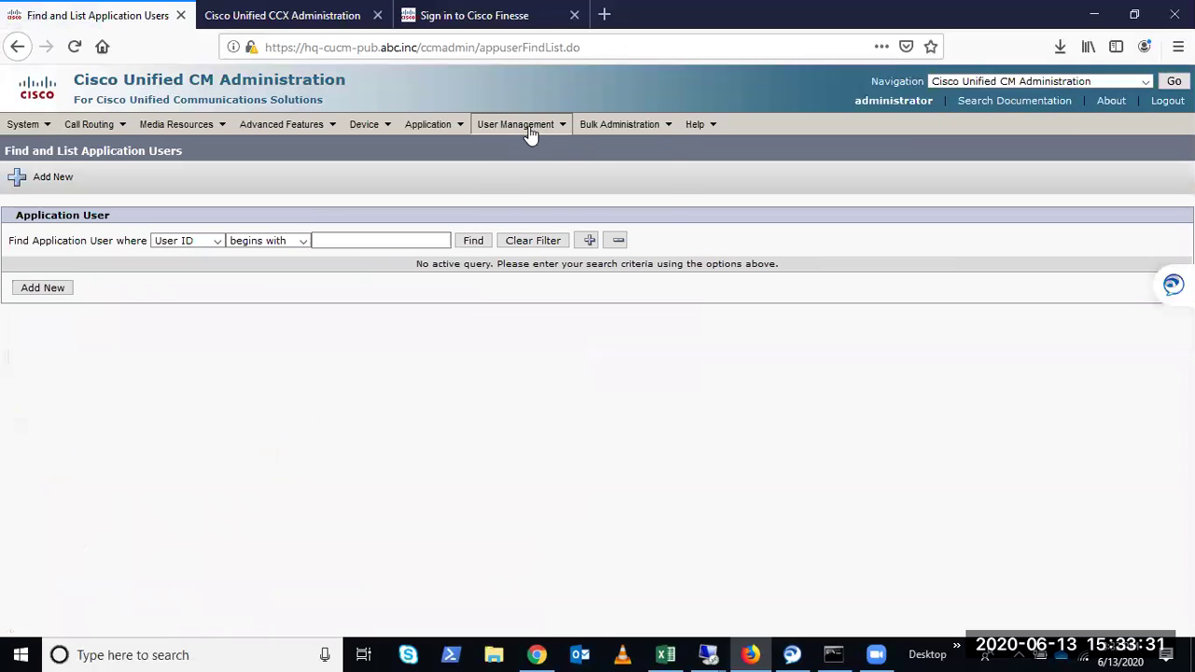
mouse_move(523, 125)
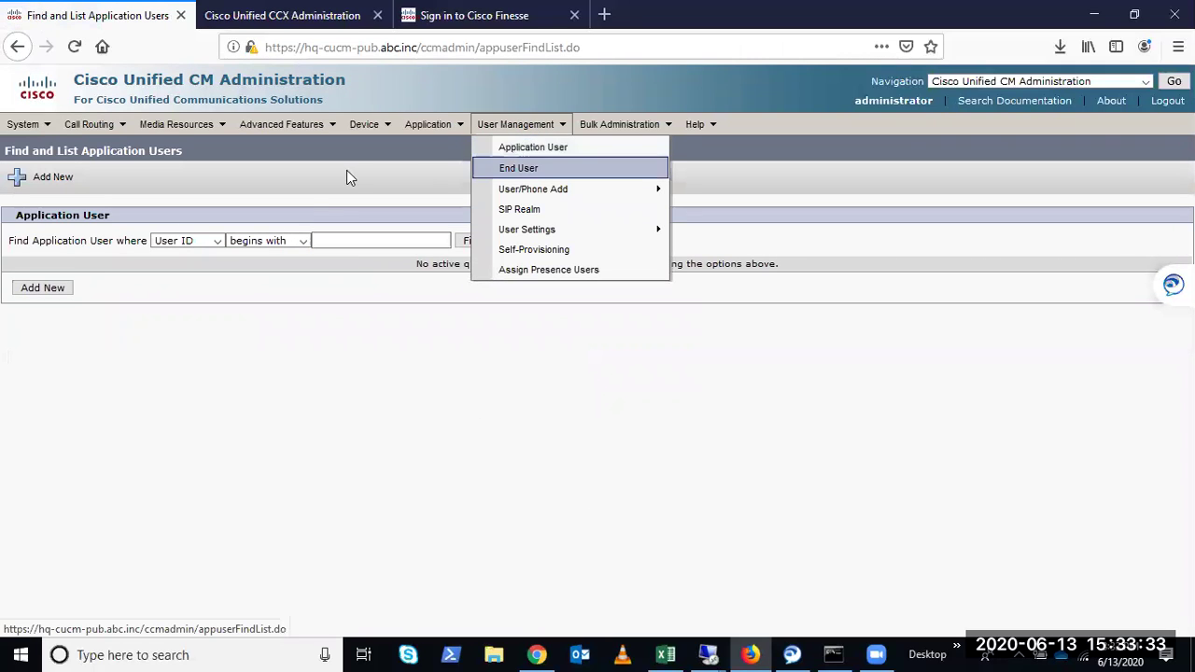
click(475, 244)
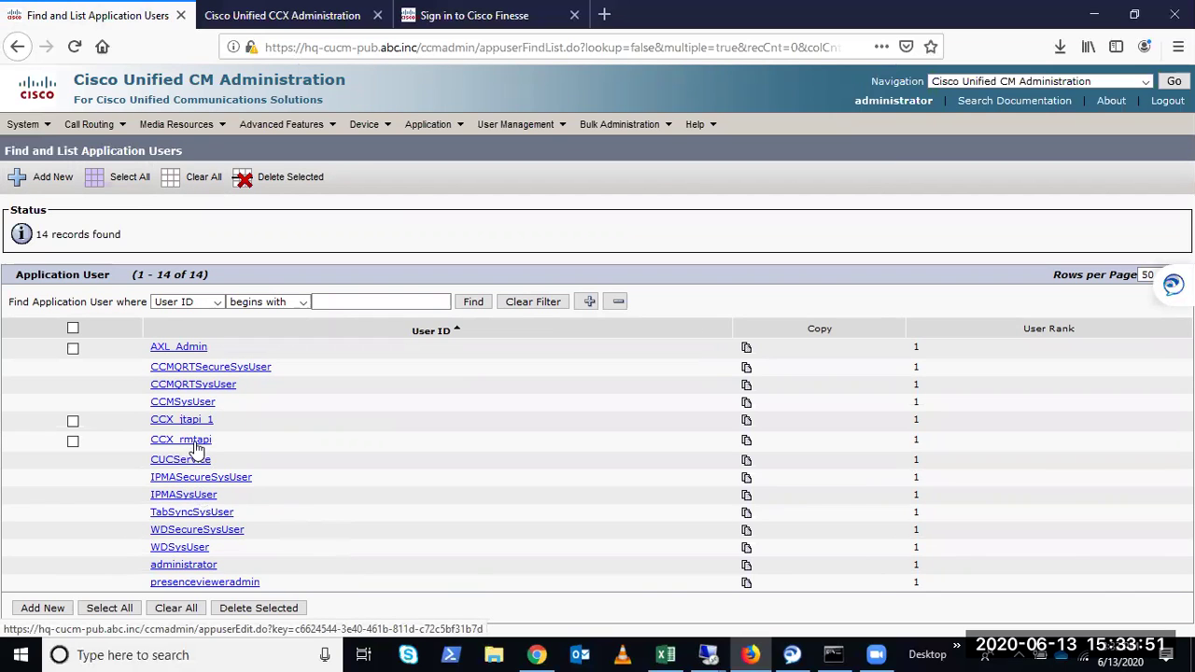
click(193, 446)
click(281, 15)
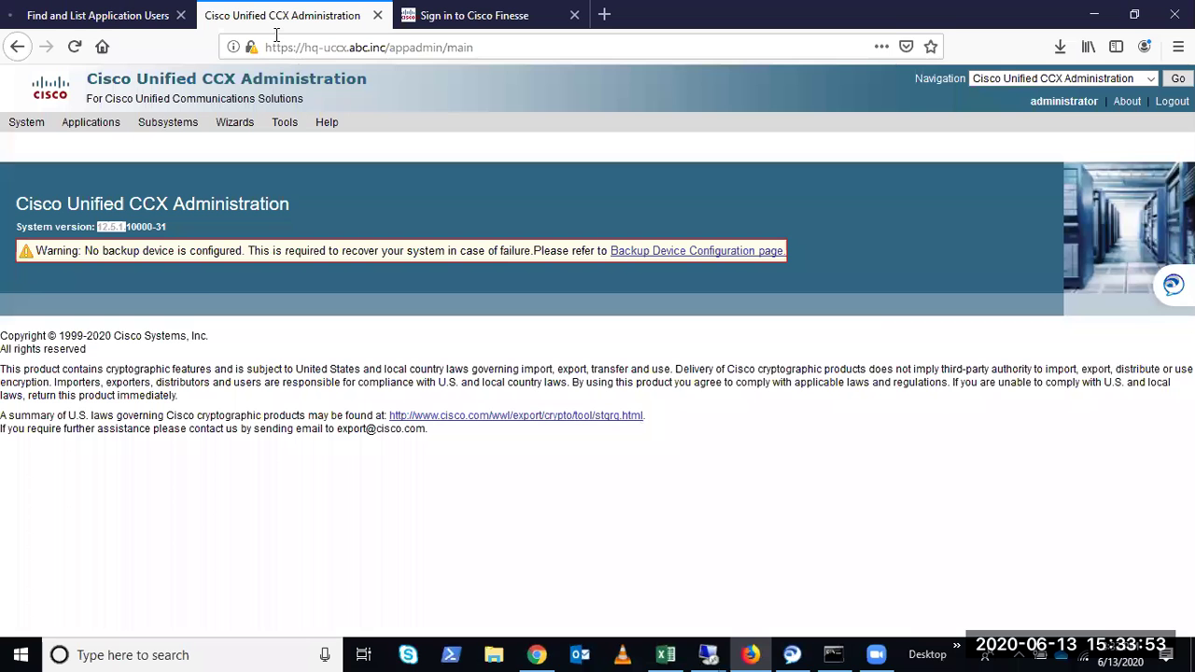
Open System > Cisco Unified CM Configuration in CCX Administration
mouse_move(45, 130)
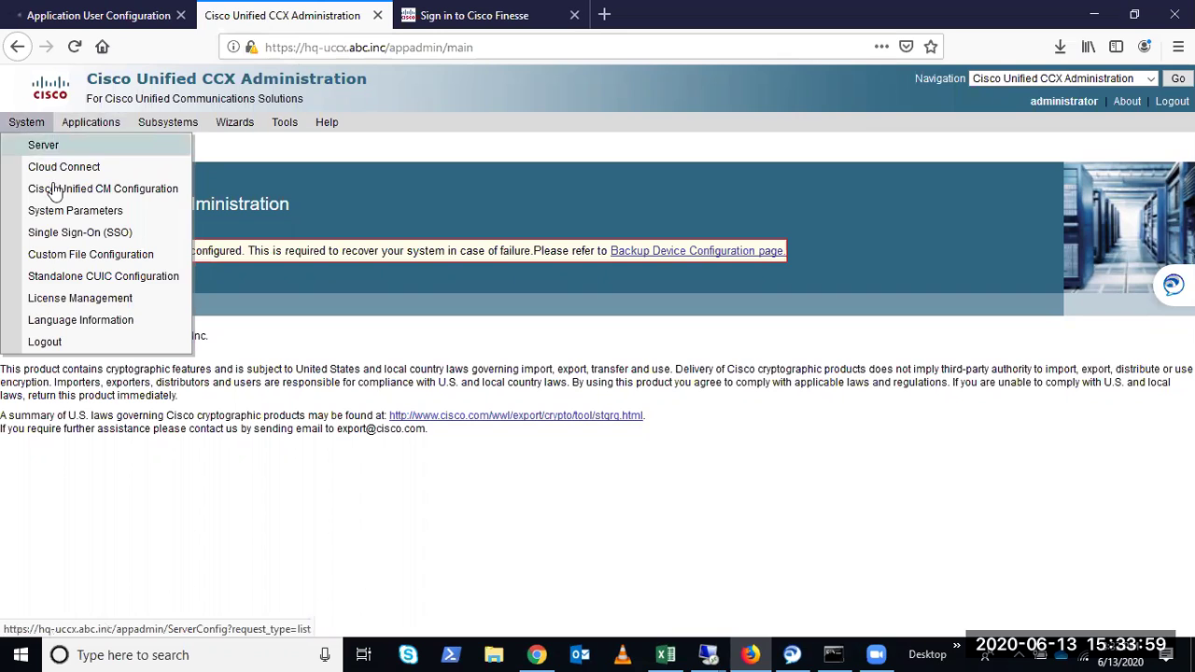
mouse_move(191, 128)
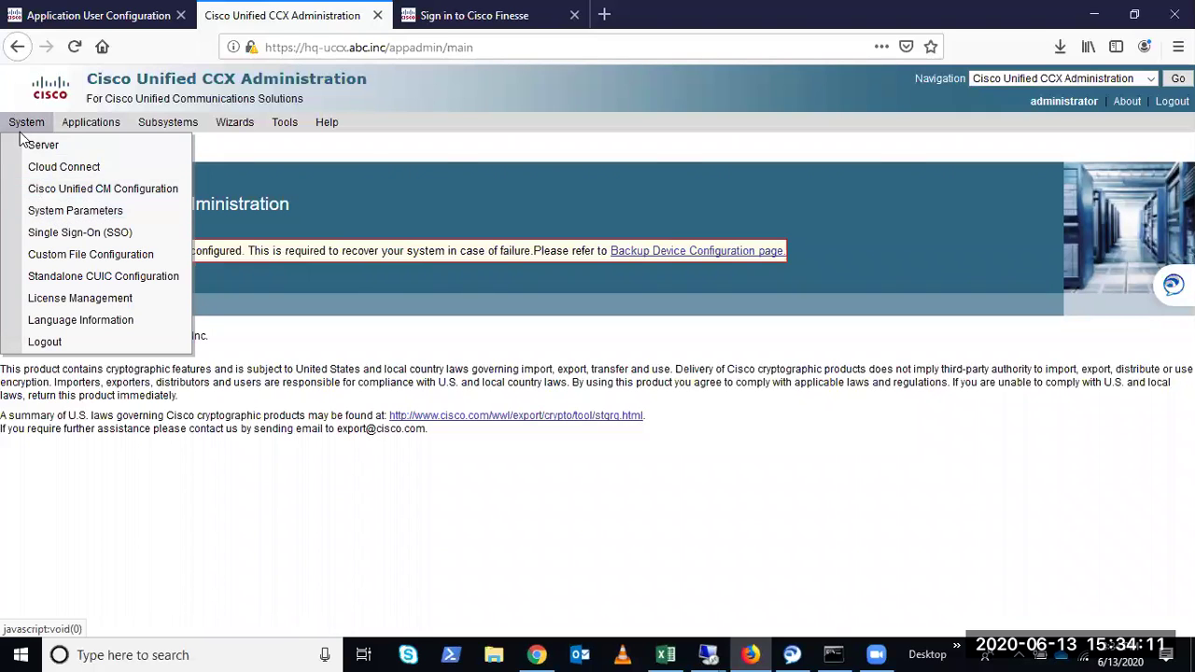
click(65, 201)
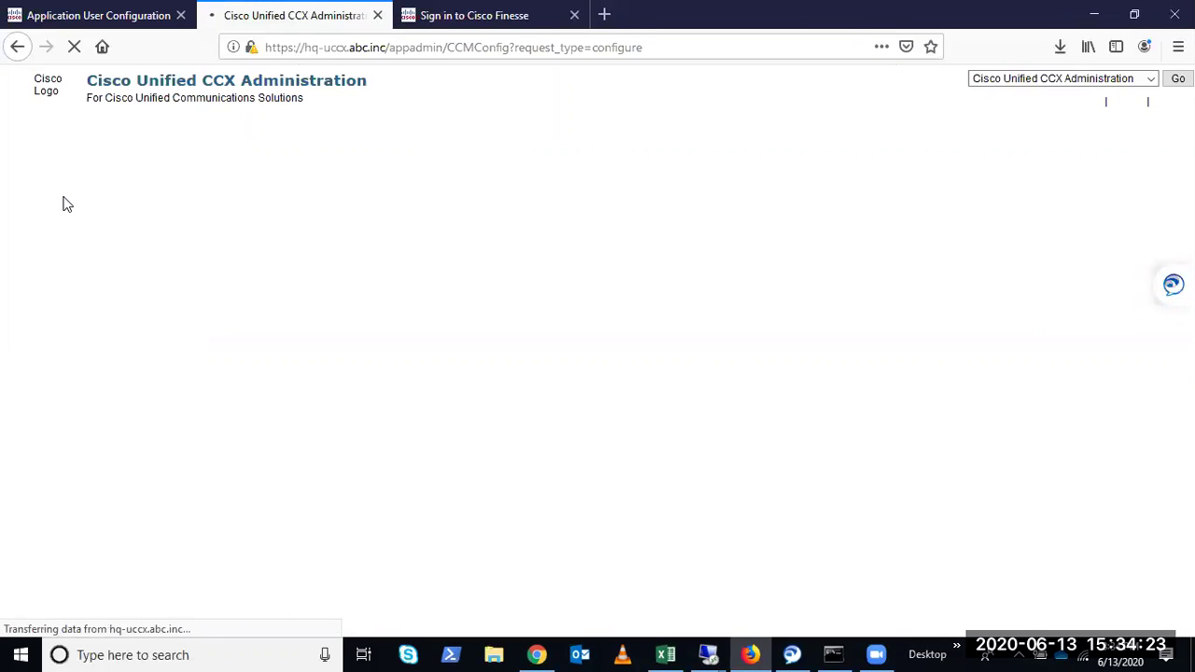
scroll(259, 373, down, 5)
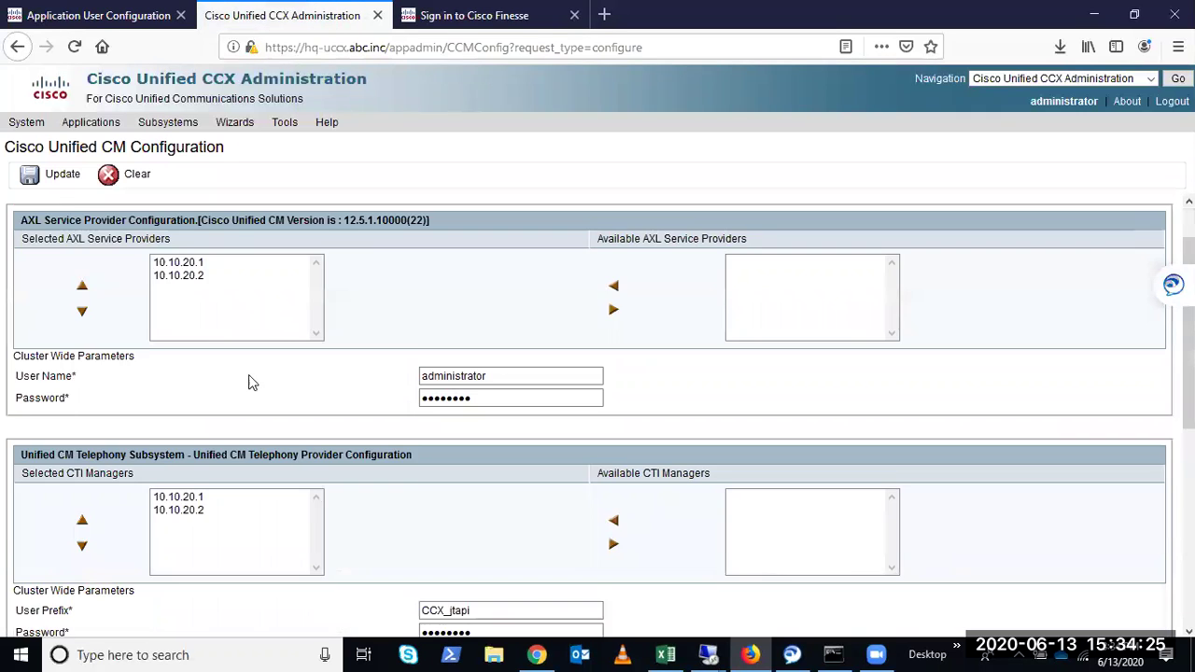
drag(495, 451, 413, 449)
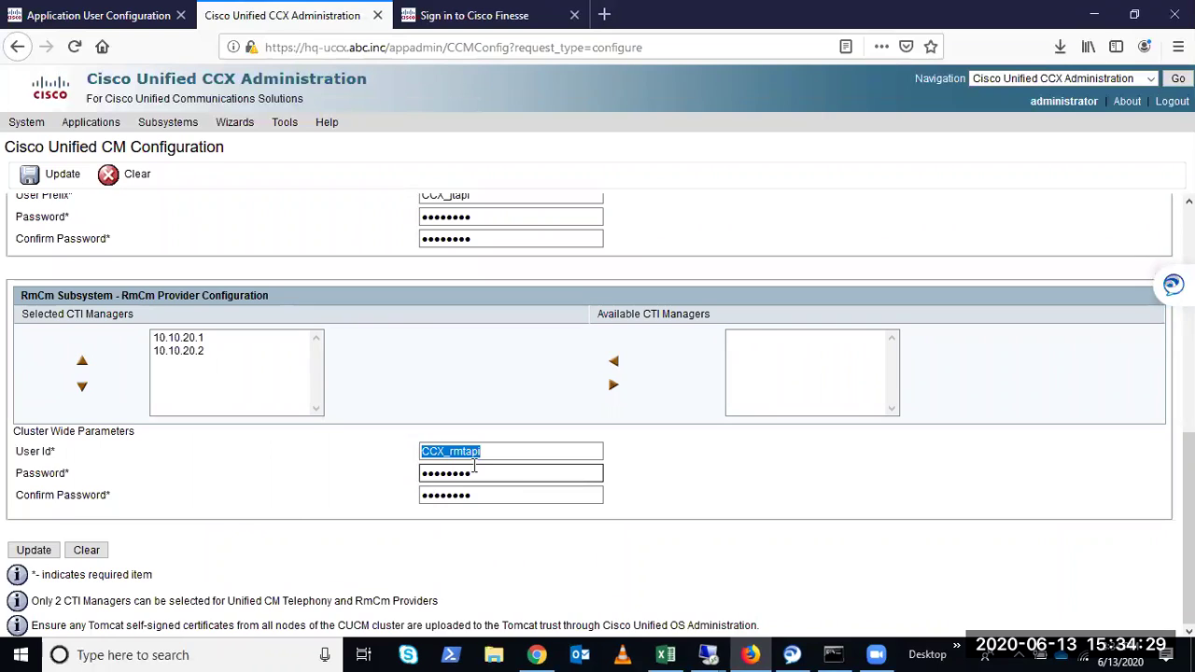
click(70, 460)
drag(67, 461, 22, 452)
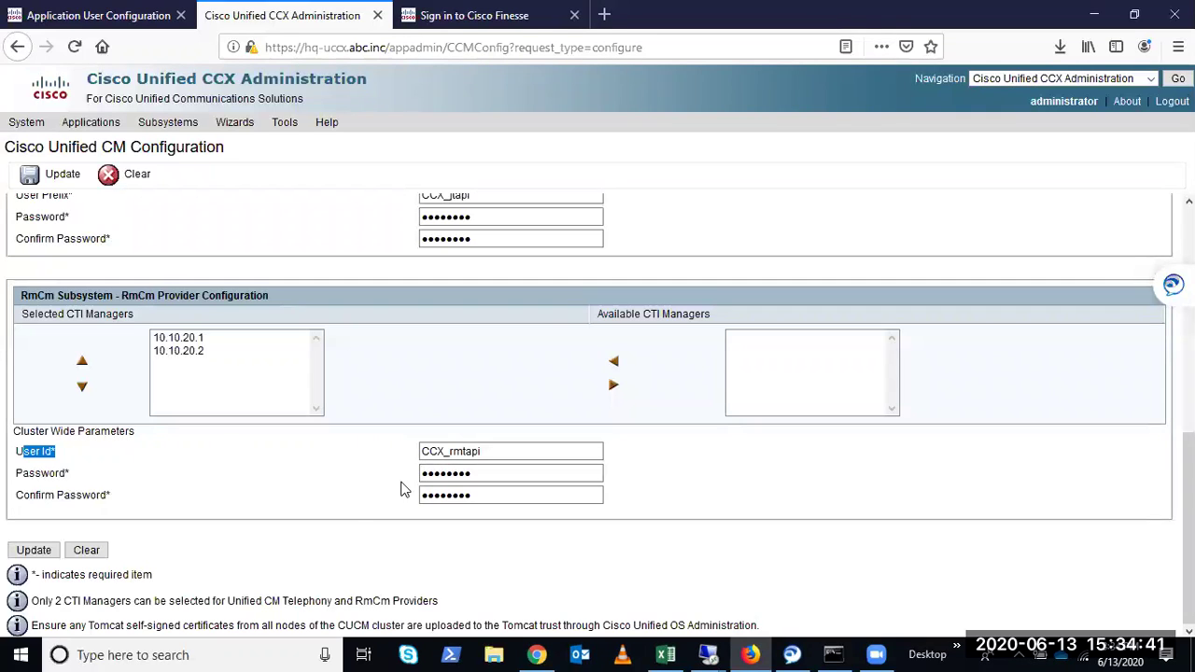
drag(484, 449, 382, 440)
scroll(374, 467, up, 3)
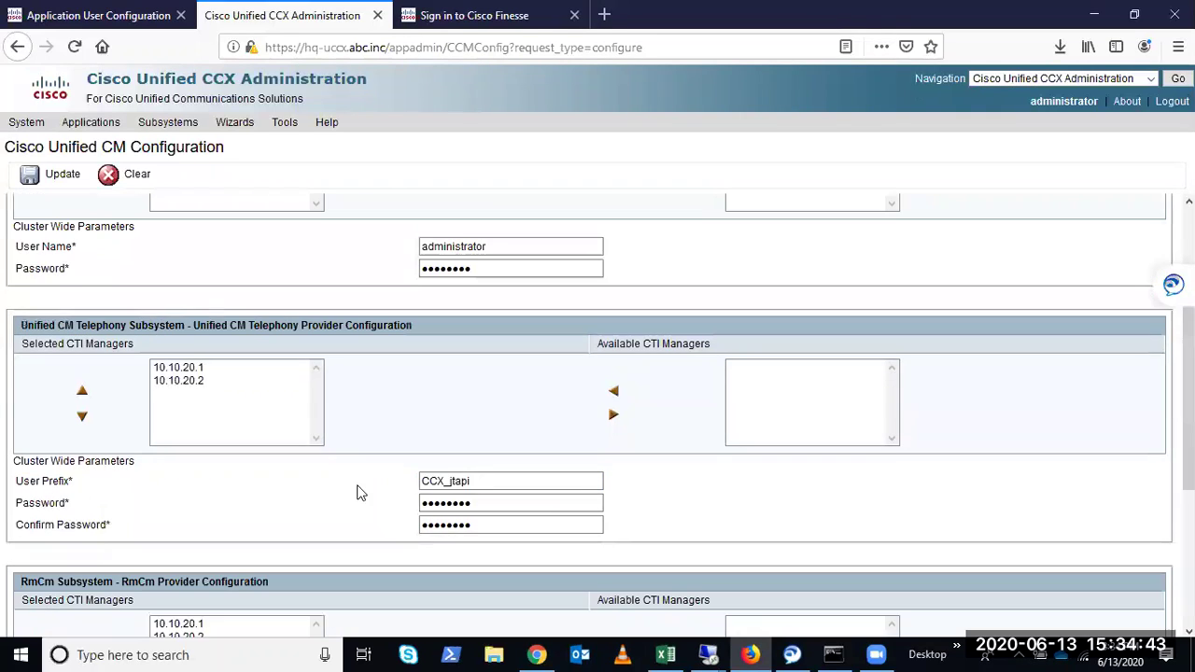
drag(472, 487, 275, 491)
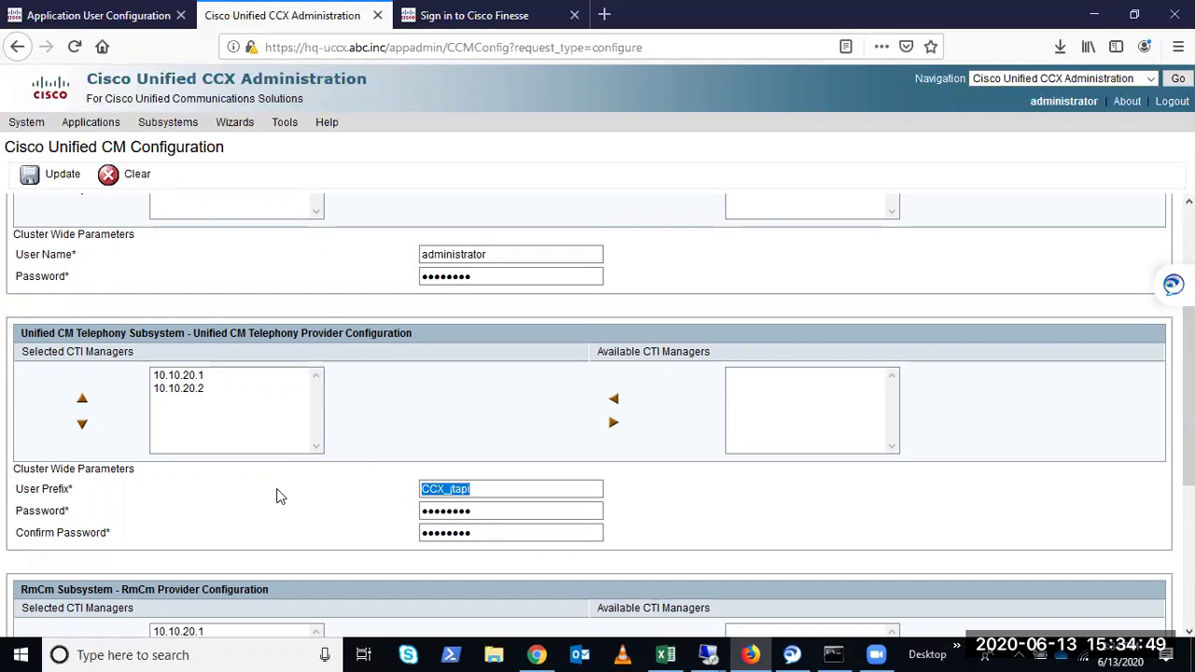
scroll(278, 451, down, 5)
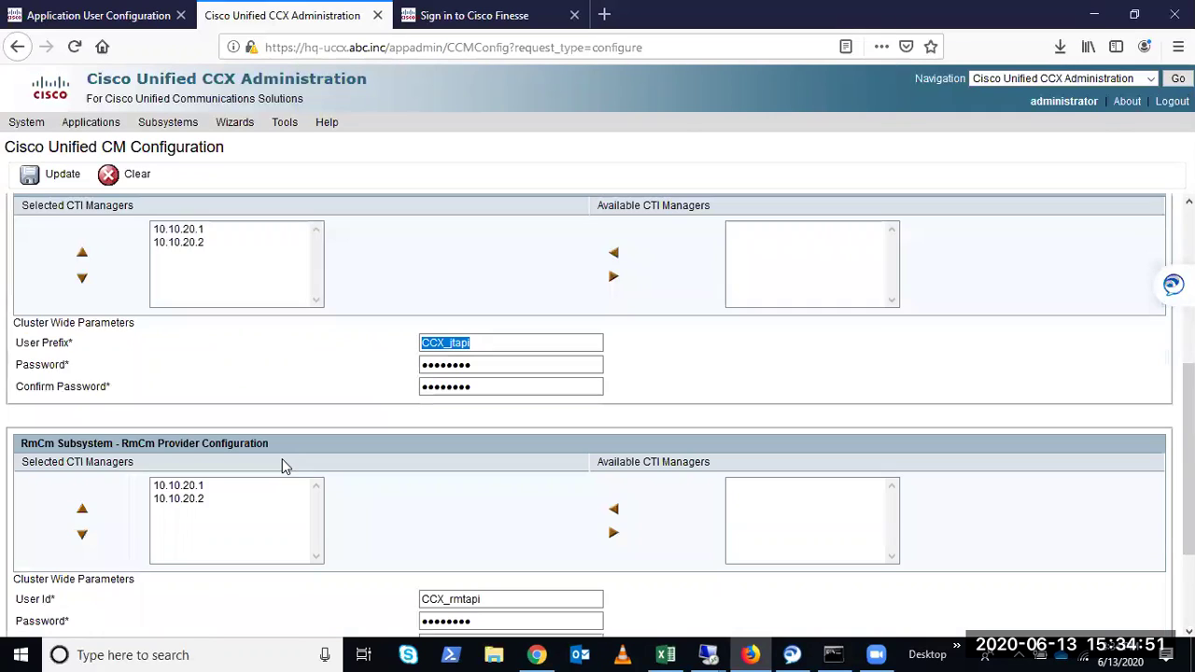
drag(499, 455, 400, 454)
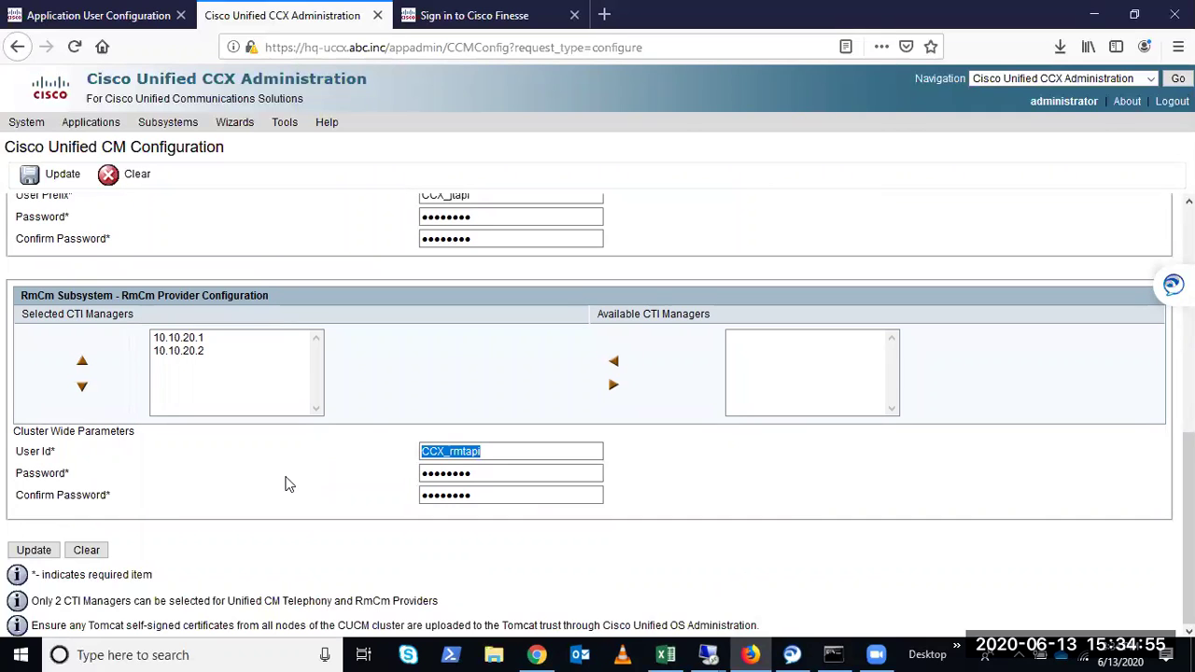
Return to CCX_rmtapi's Application User Configuration and scroll down to the device lists
click(110, 16)
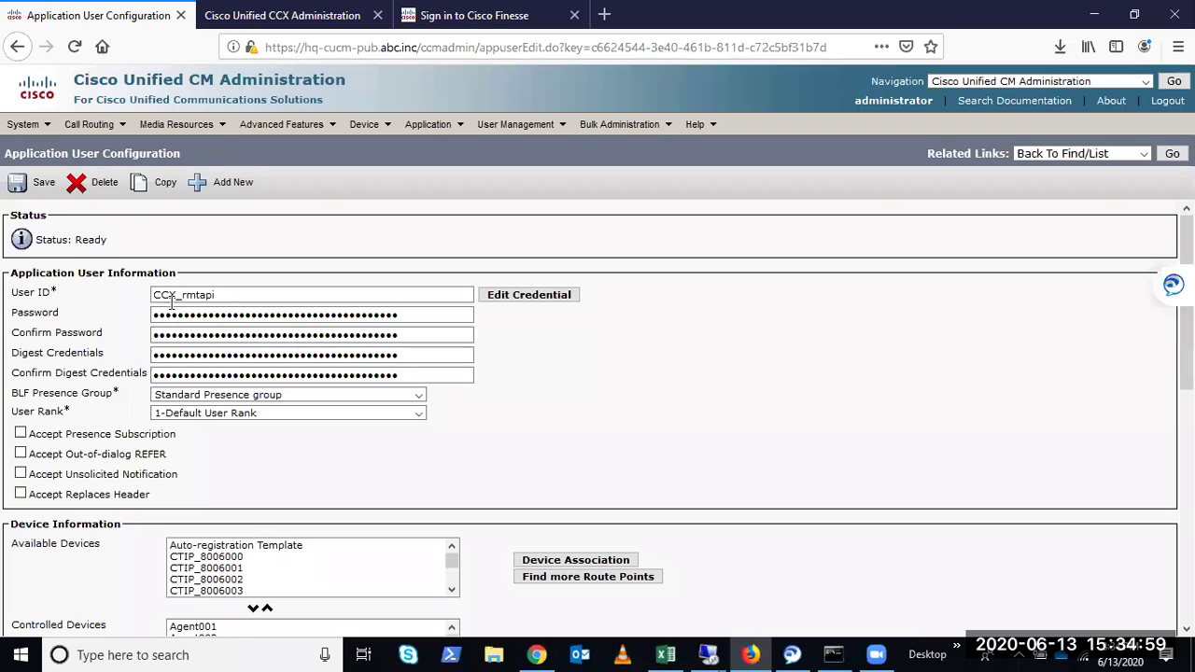
double_click(229, 296)
click(708, 338)
scroll(472, 406, down, 3)
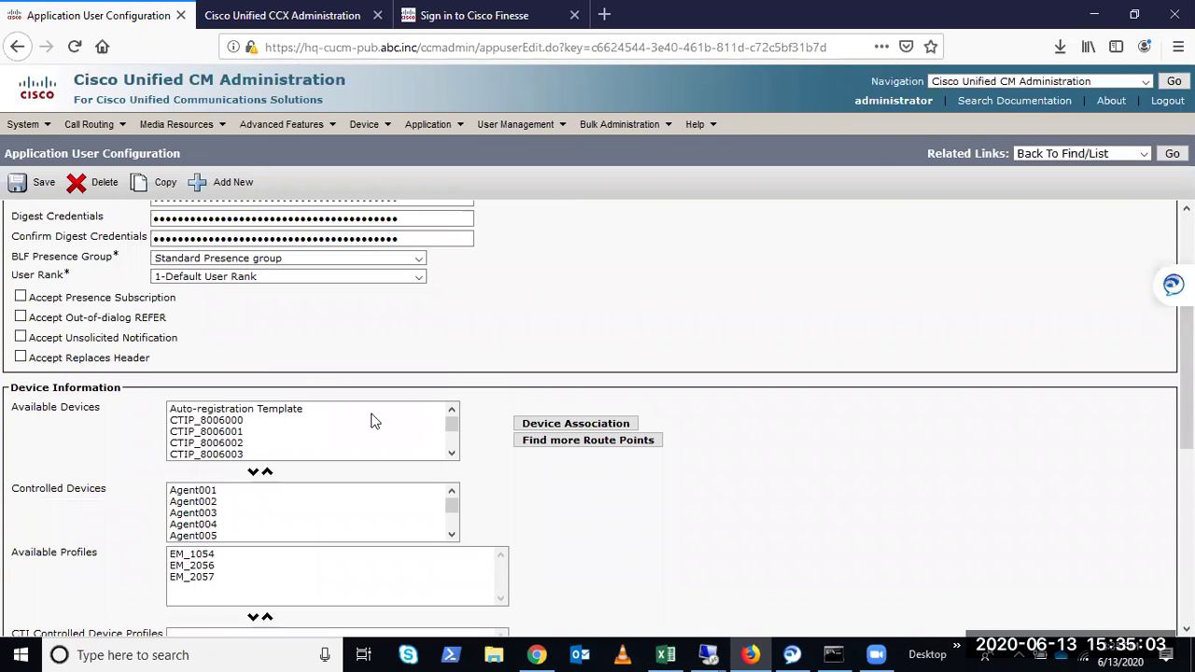
scroll(371, 420, down, 2)
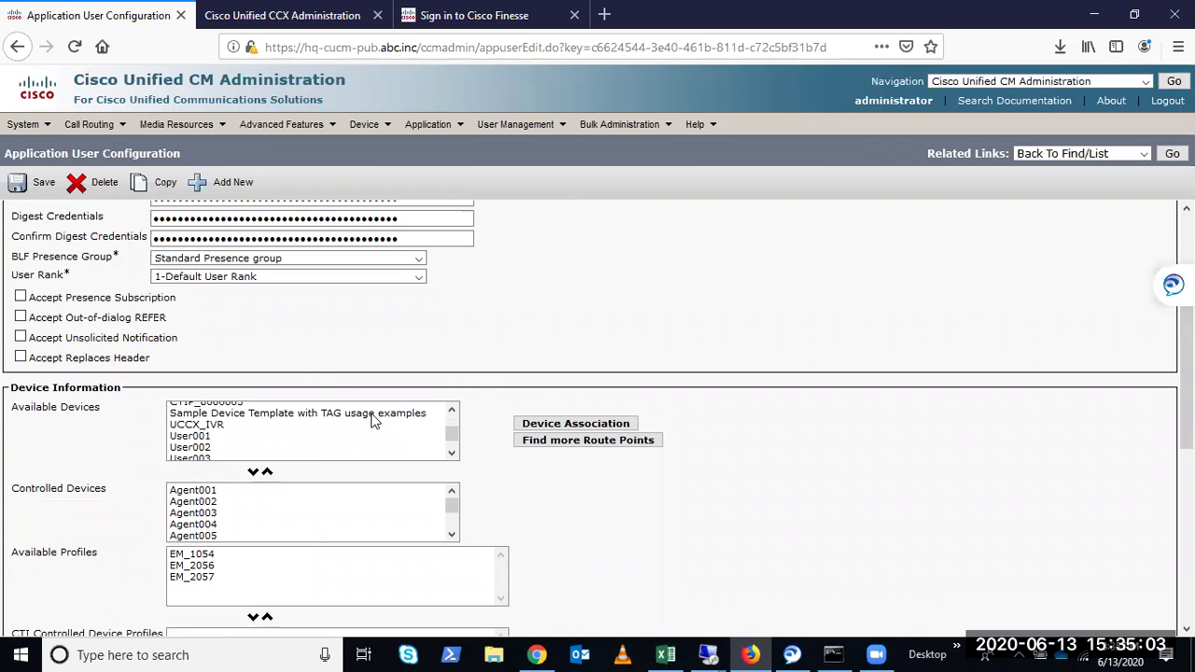
Try selecting User001–User005 among available devices, add User001 as controlled, then remove it
click(207, 493)
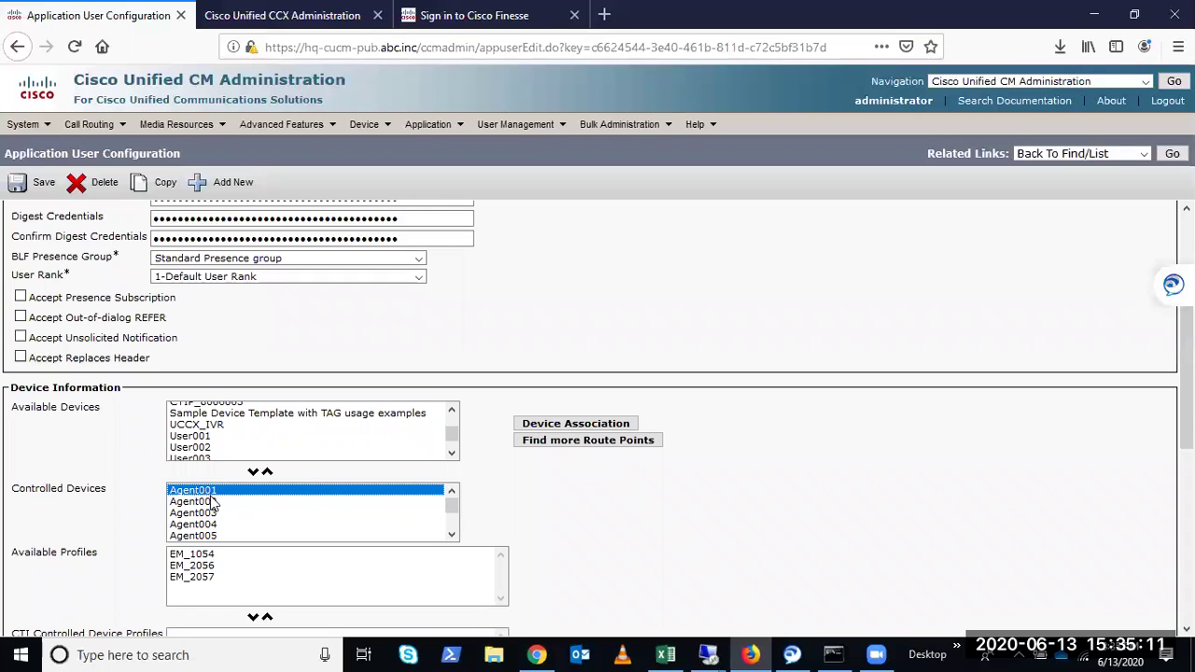
scroll(455, 433, down, 1)
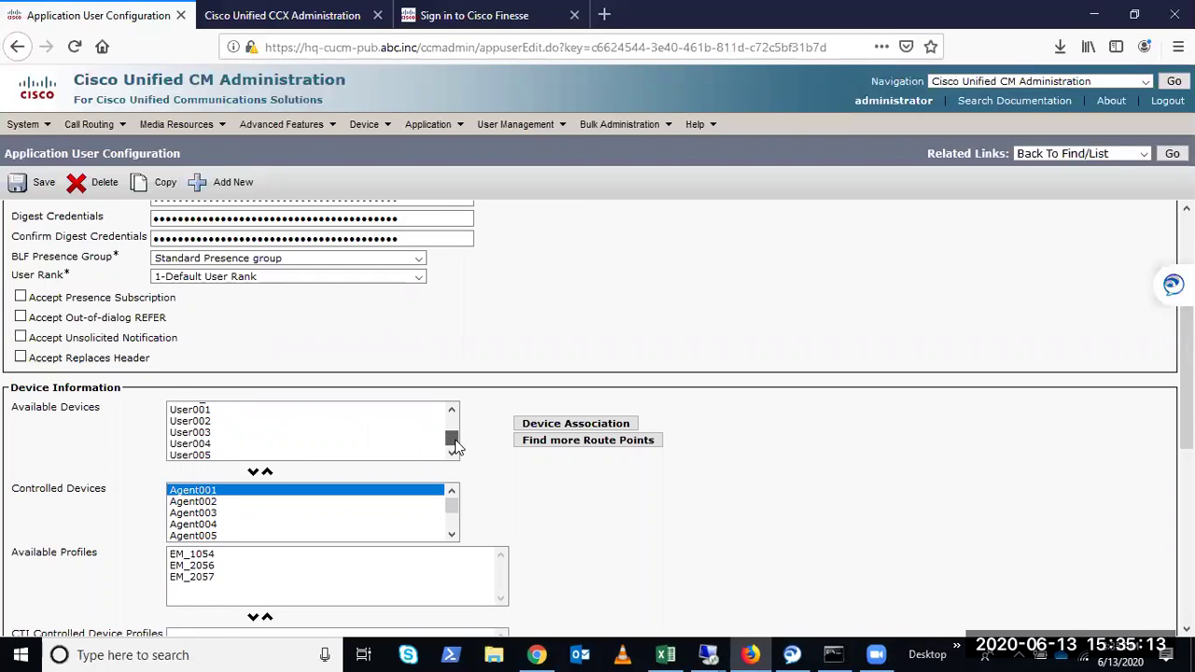
click(194, 410)
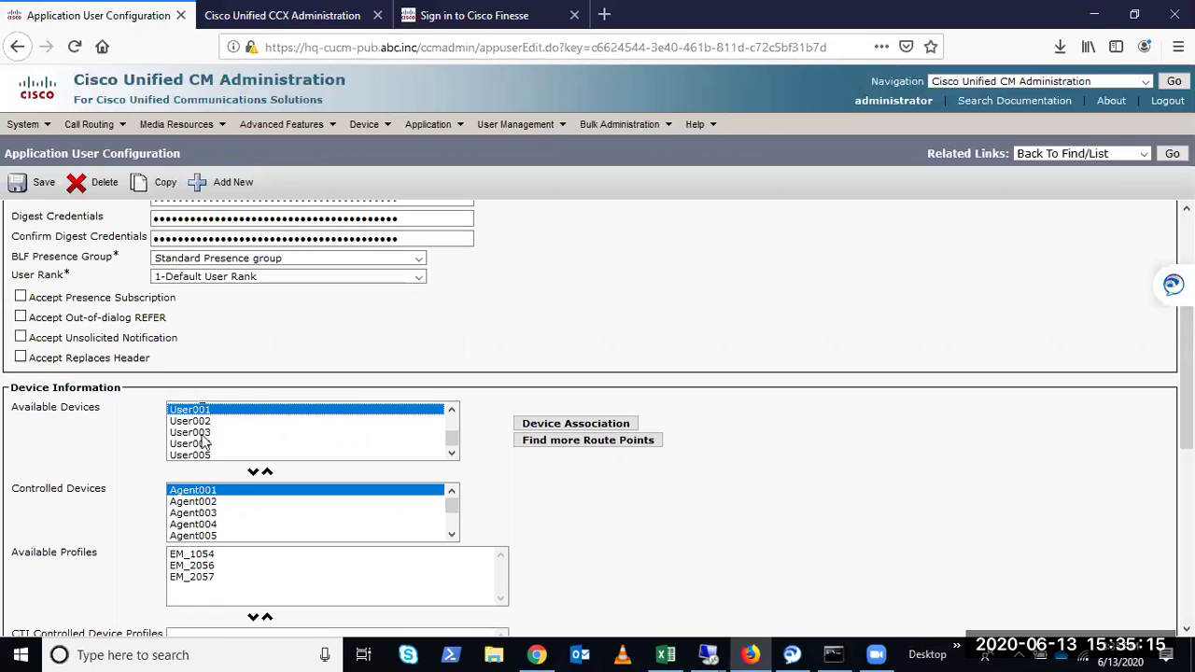
click(198, 422)
click(208, 412)
ctrl+click(198, 433)
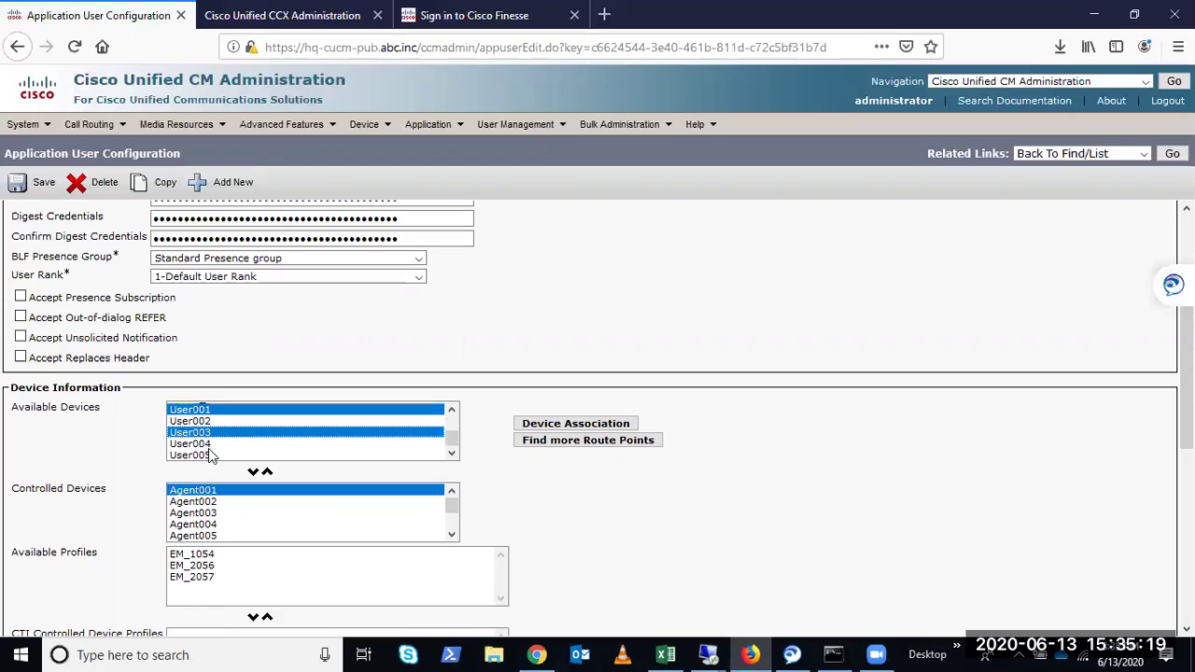
ctrl+click(207, 455)
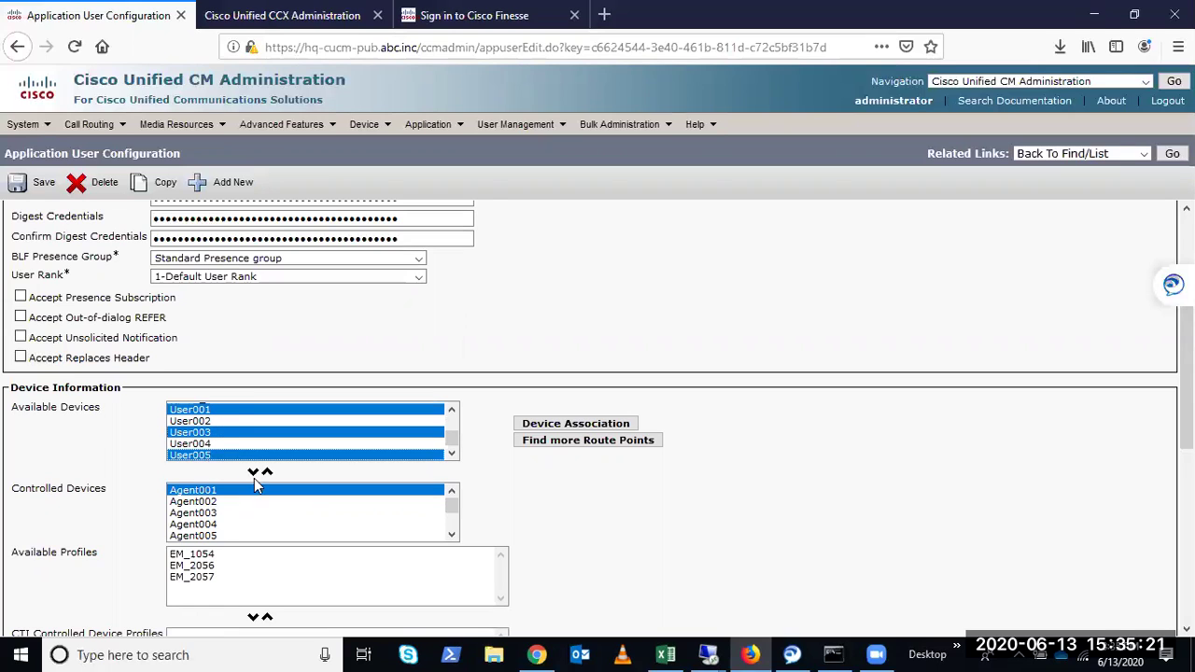
click(210, 433)
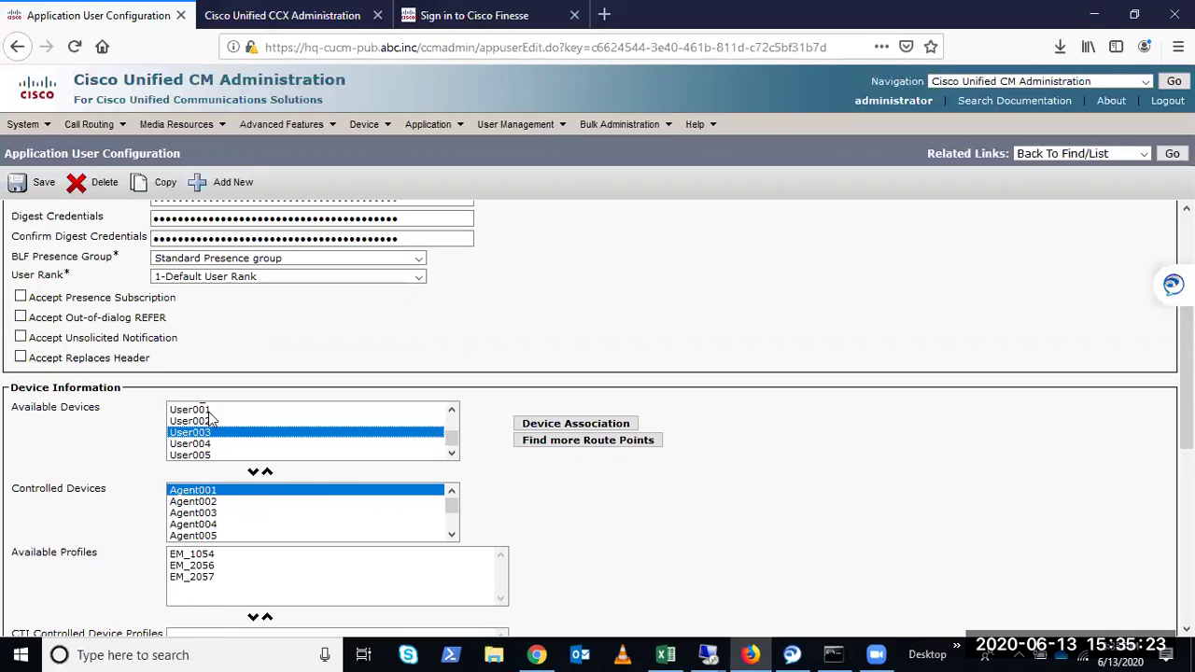
click(200, 411)
click(253, 472)
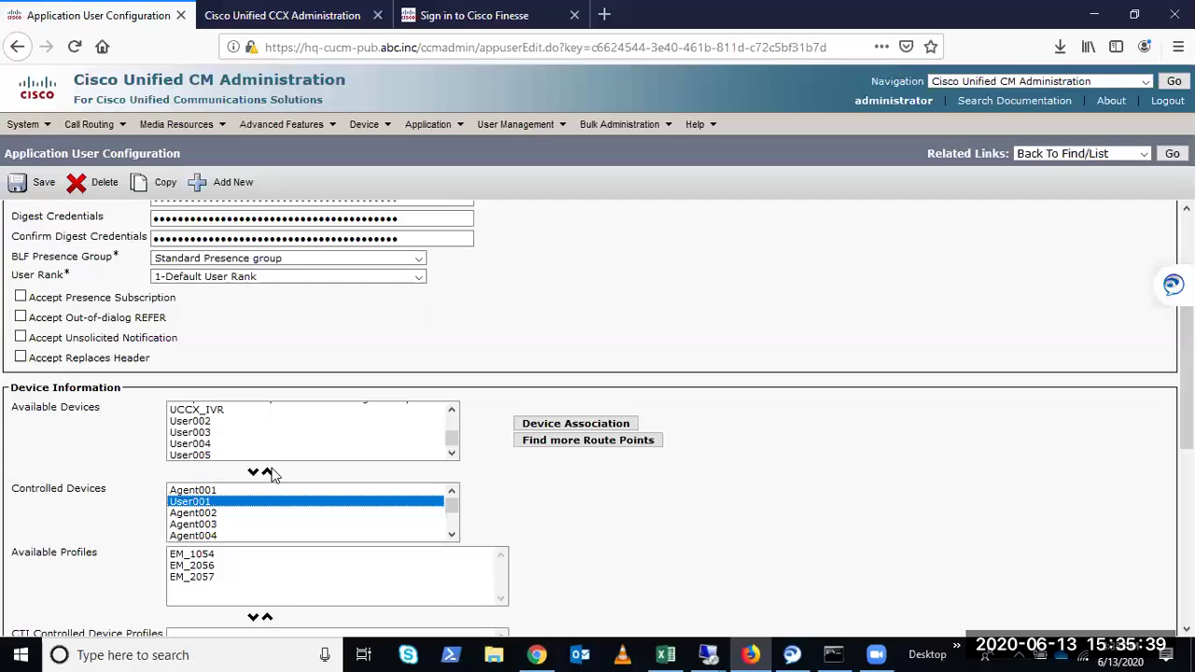
click(267, 474)
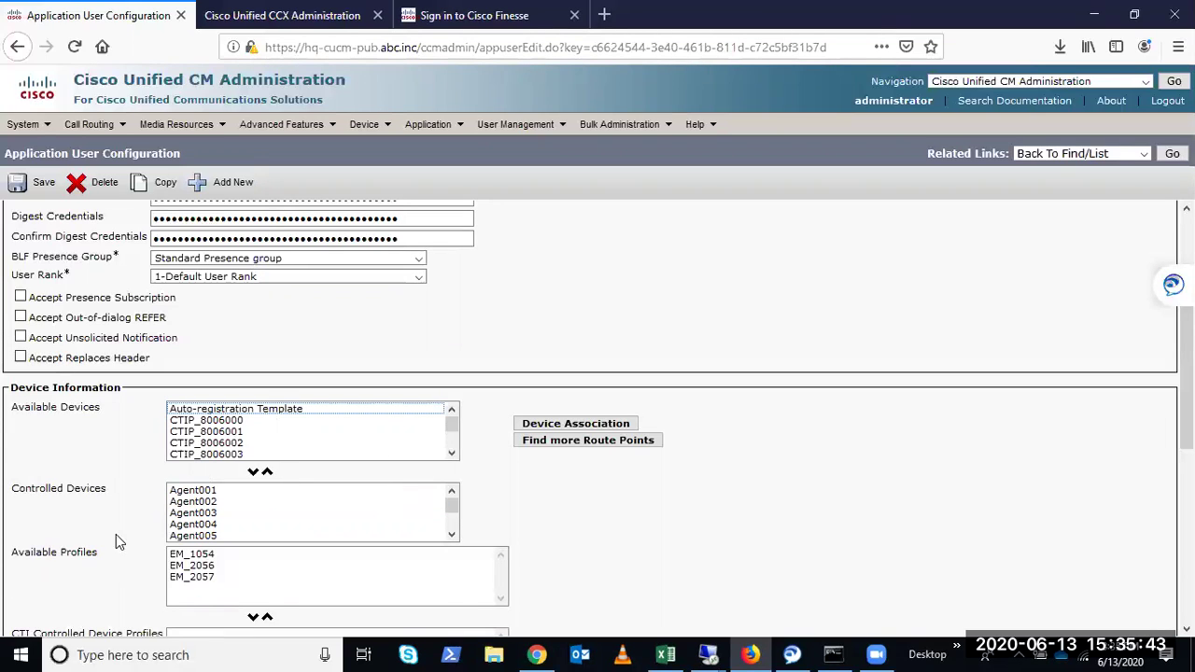
Move Agent001 out of controlled devices, add it back, and save CCX_rmtapi
click(192, 492)
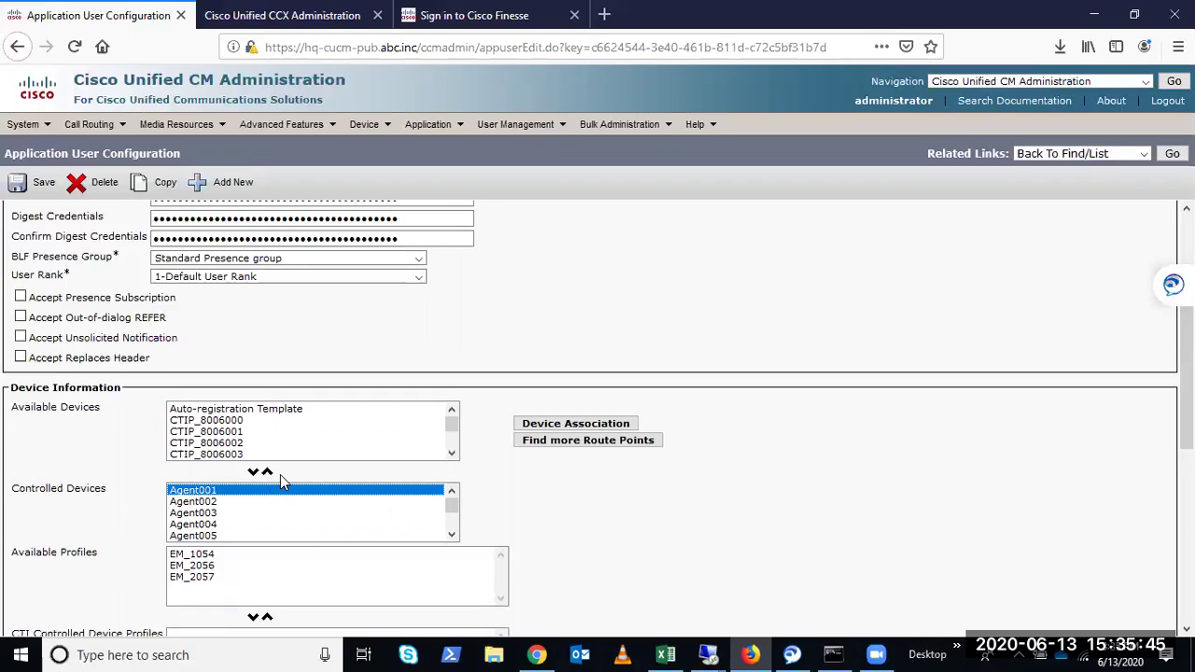
click(267, 469)
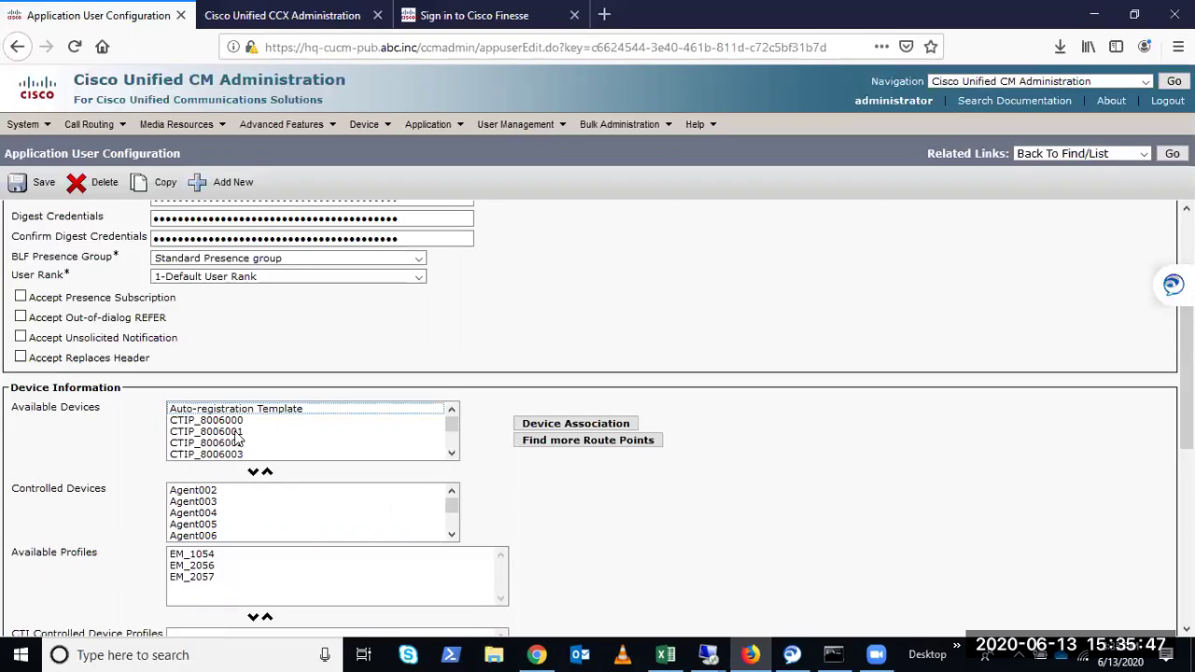
click(236, 431)
scroll(236, 436, down, 5)
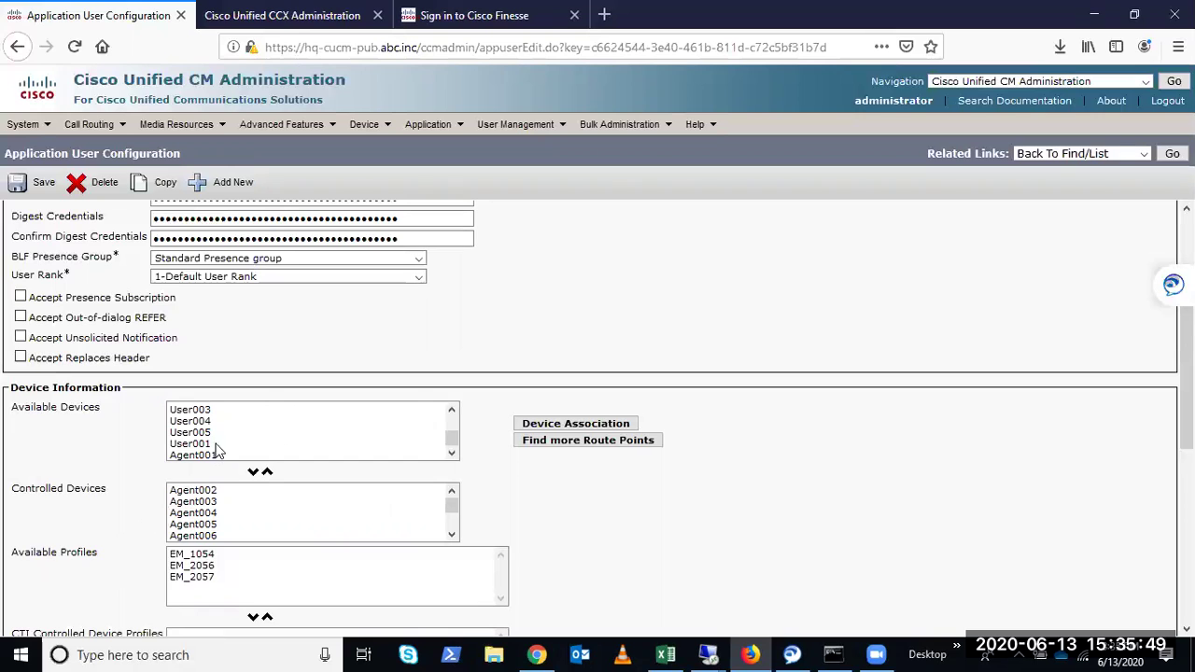
click(216, 455)
click(253, 472)
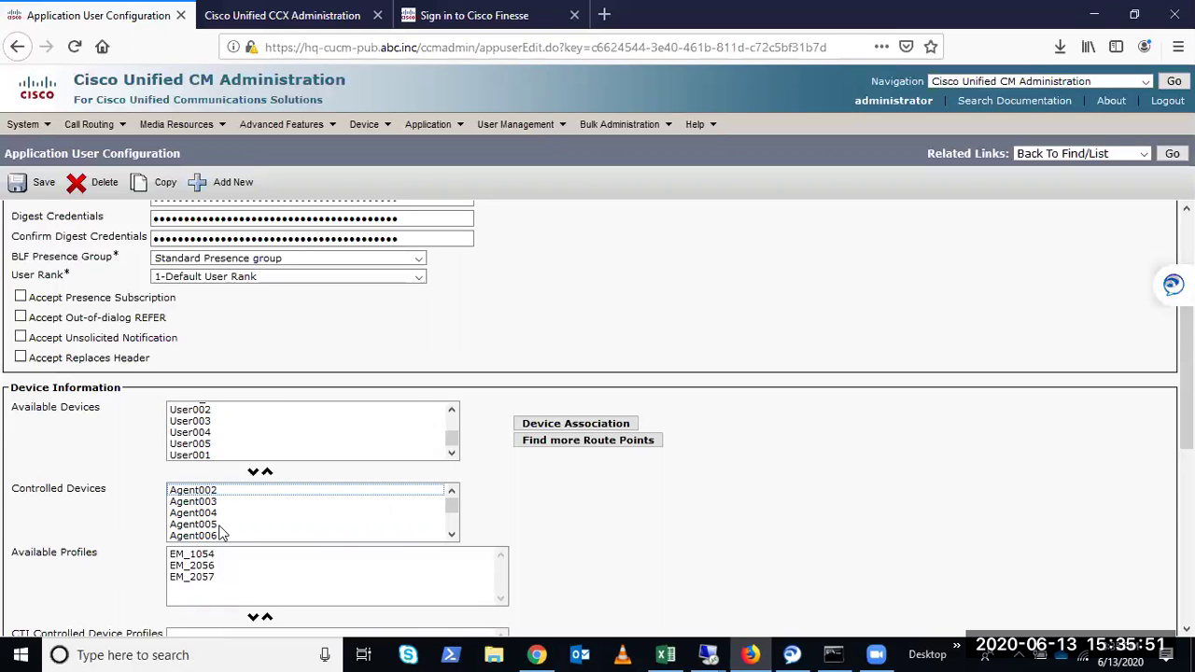
scroll(232, 539, up, 3)
scroll(231, 540, down, 3)
drag(451, 300, 451, 316)
click(222, 333)
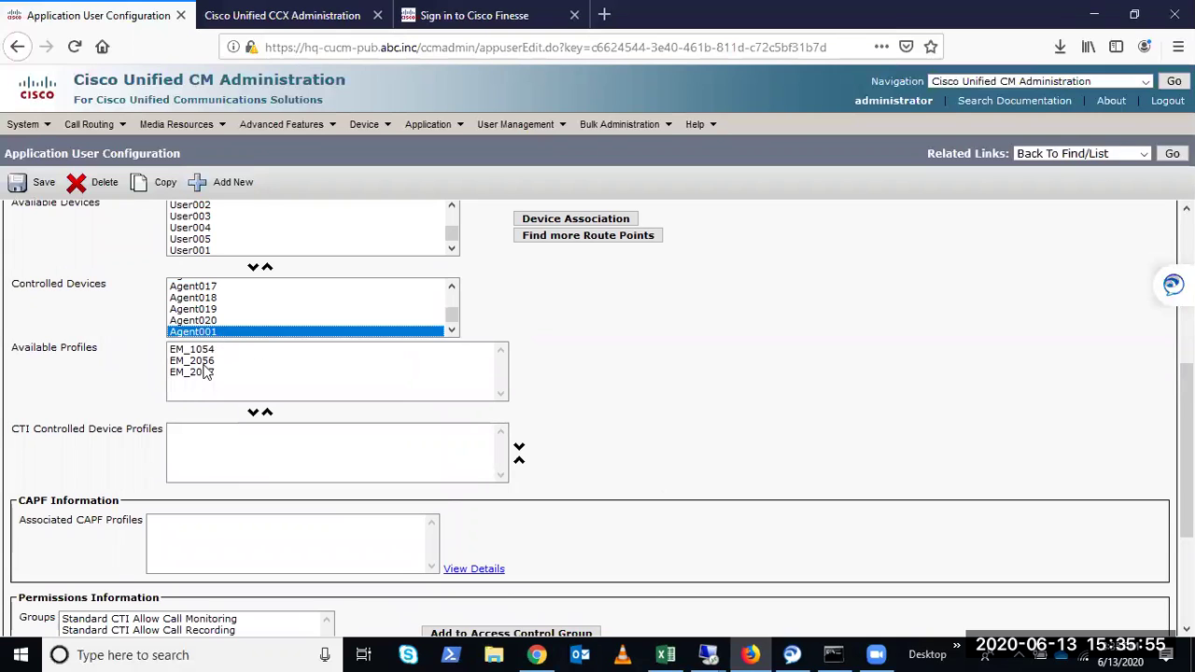
scroll(93, 401, down, 5)
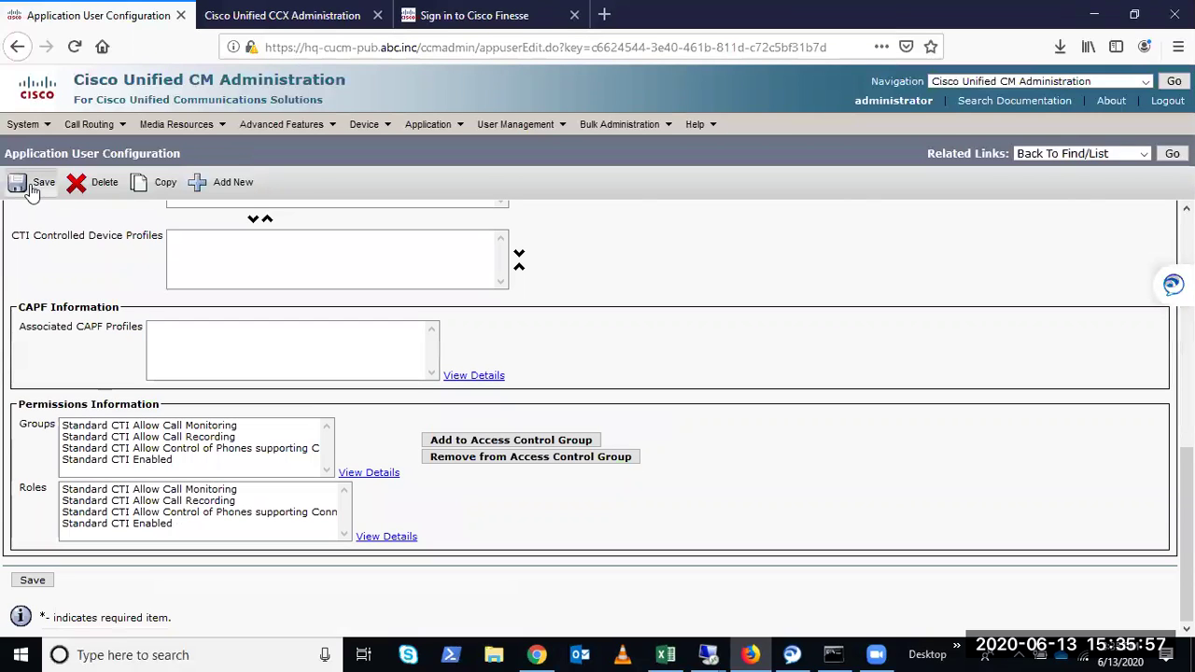
click(31, 185)
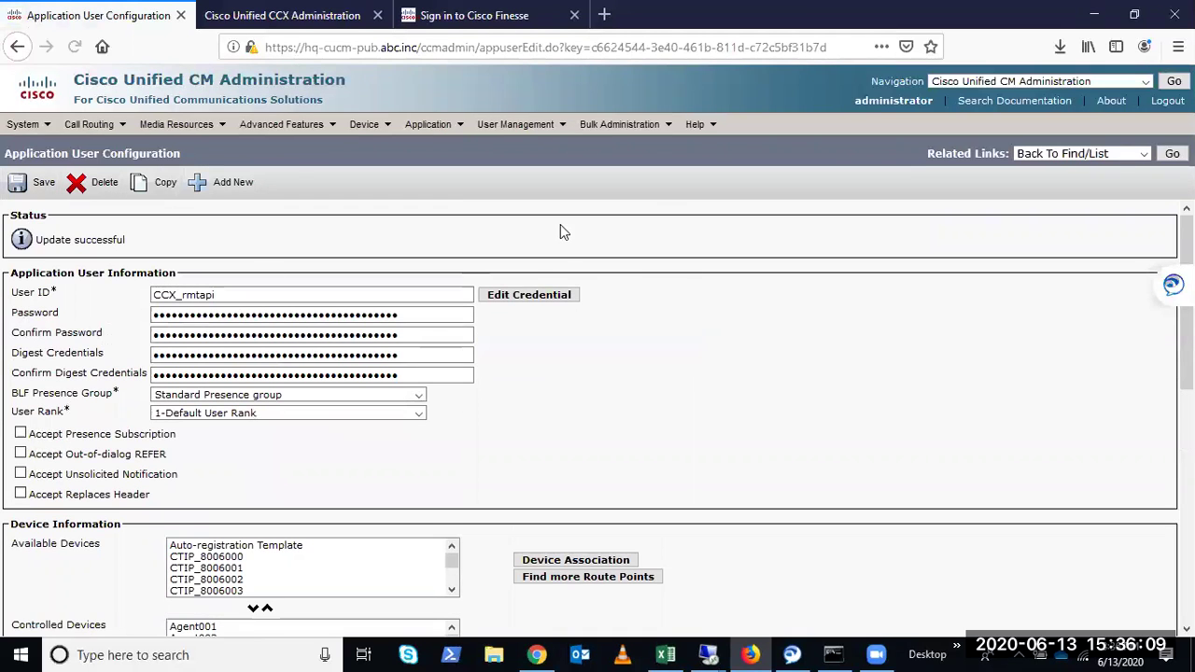
List application users, check the CCX_jtapi user ID in CCX, then open CCX_jtapi_1
mouse_move(532, 126)
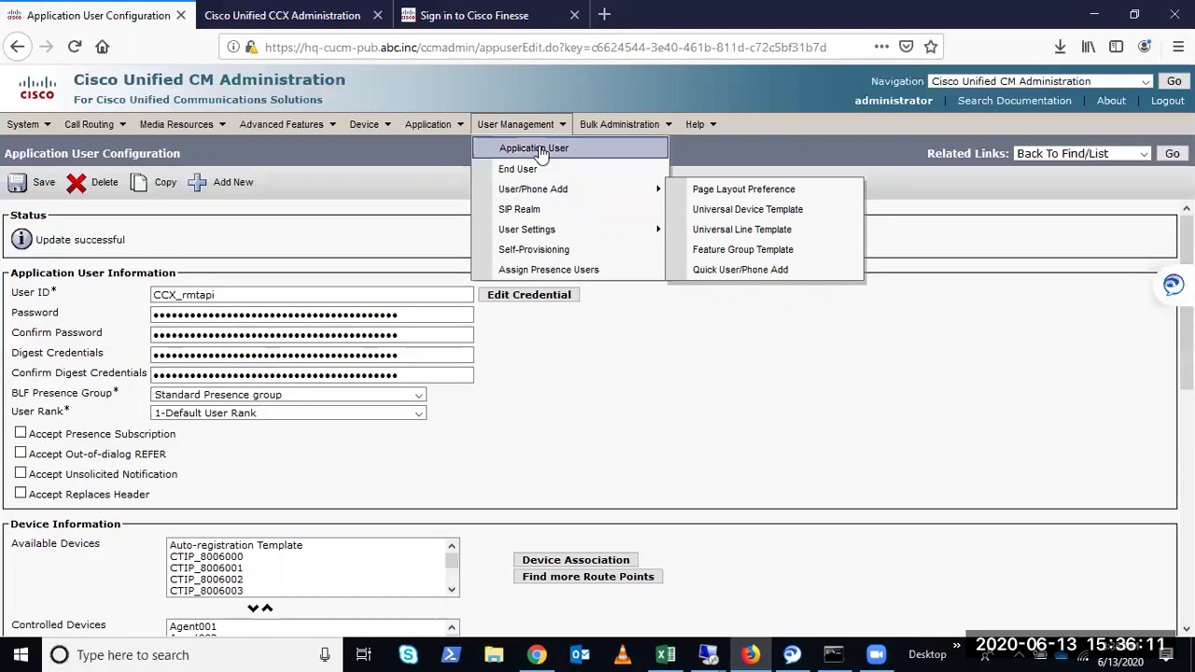
click(1172, 153)
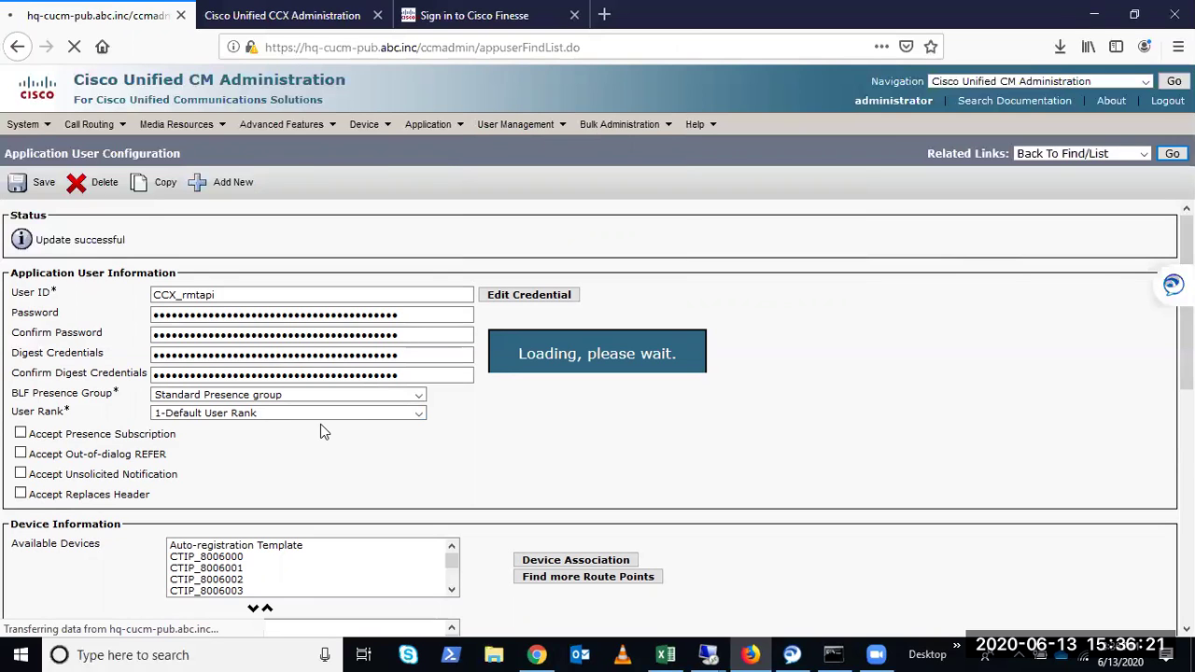
click(280, 15)
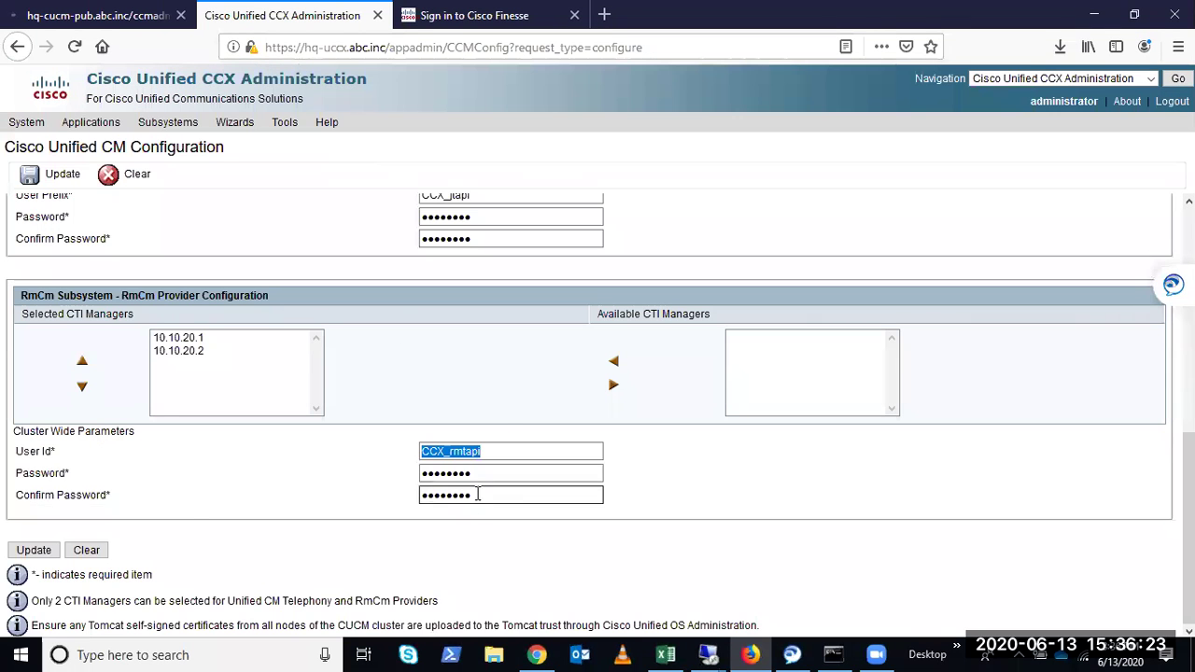
scroll(478, 494, up, 4)
double_click(548, 417)
scroll(441, 514, down, 4)
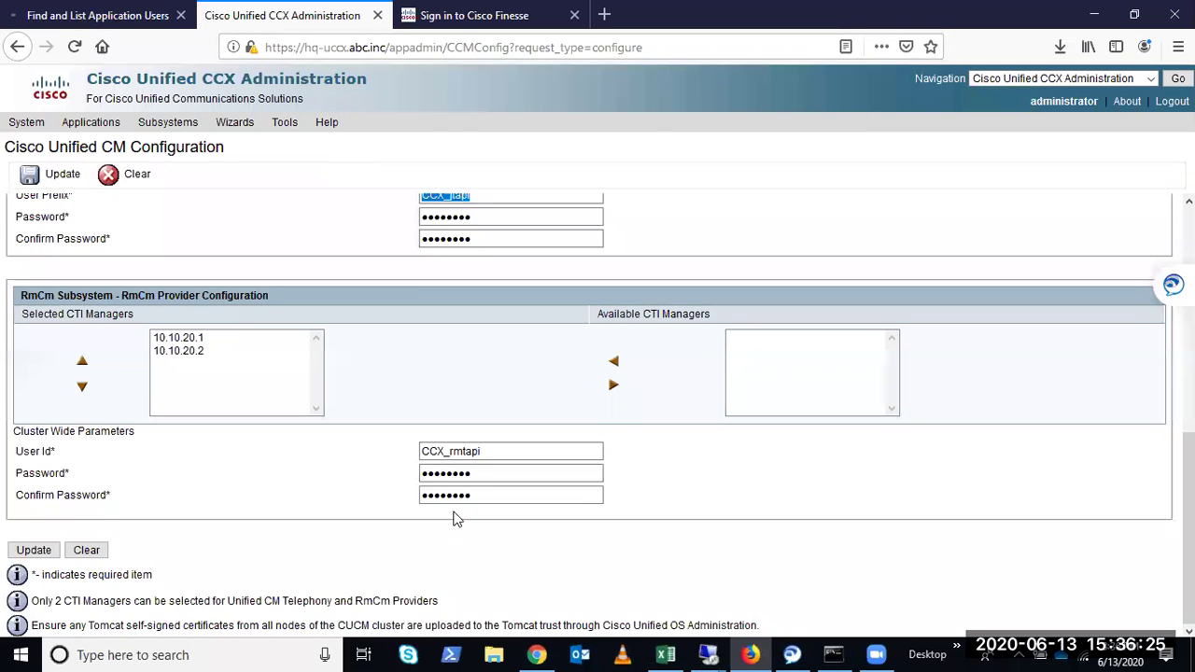
scroll(342, 382, up, 6)
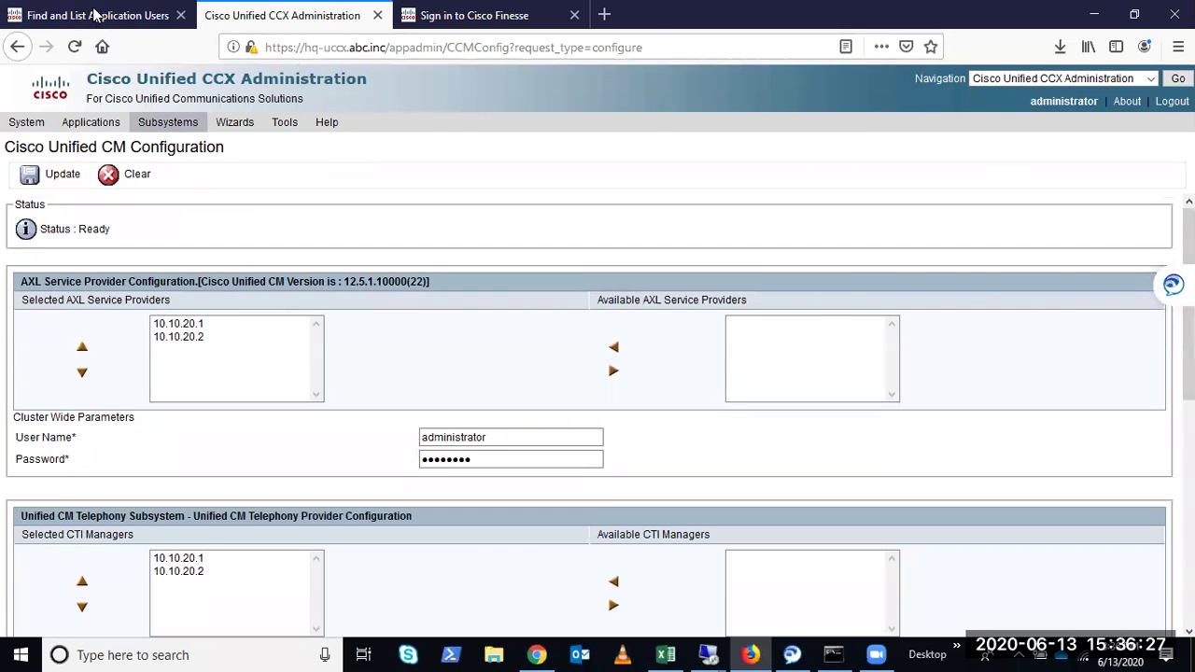
click(93, 15)
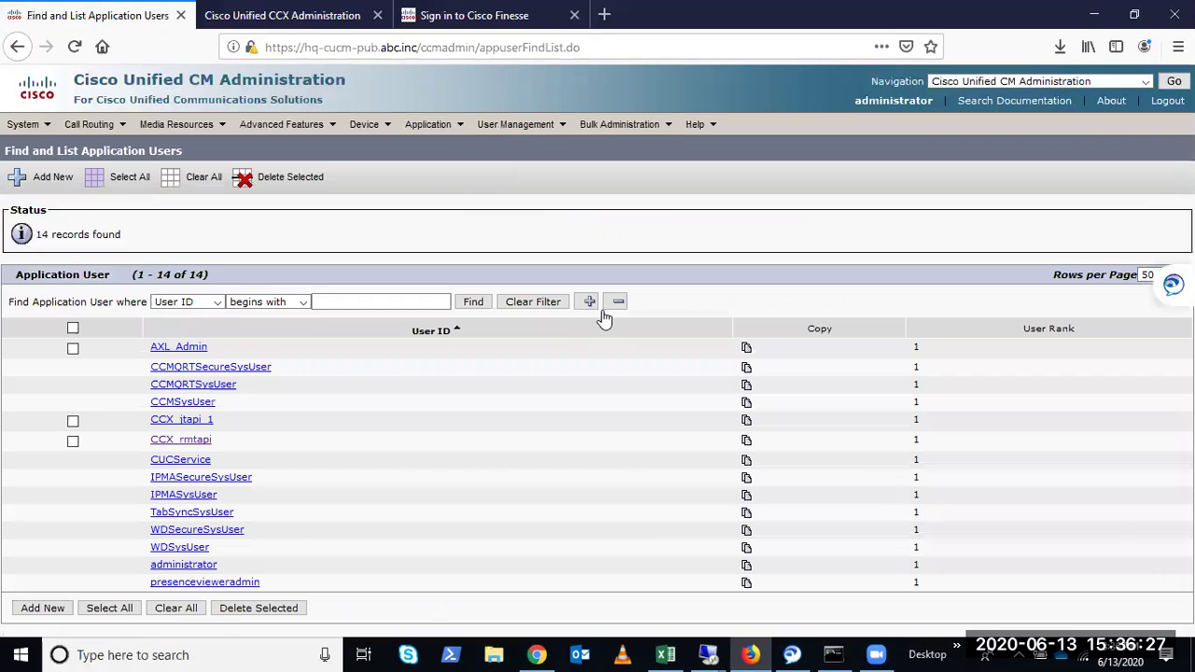
click(180, 423)
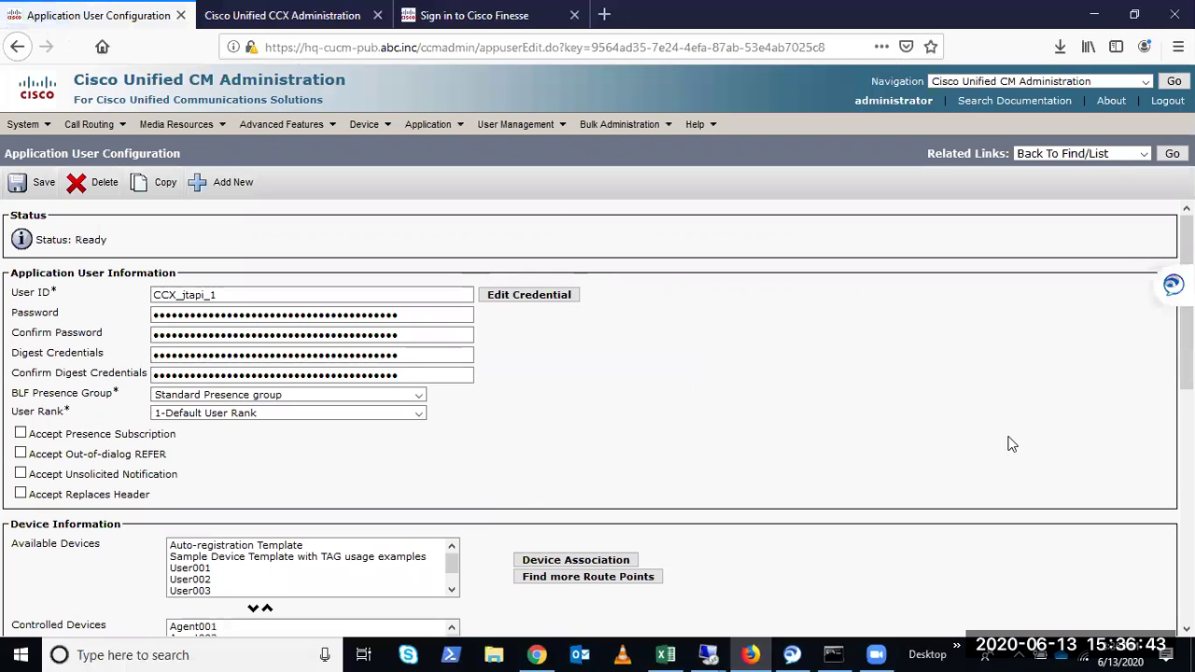
Move Agent001 from CCX_jtapi_1's controlled devices to available and back, then save
scroll(656, 463, down, 3)
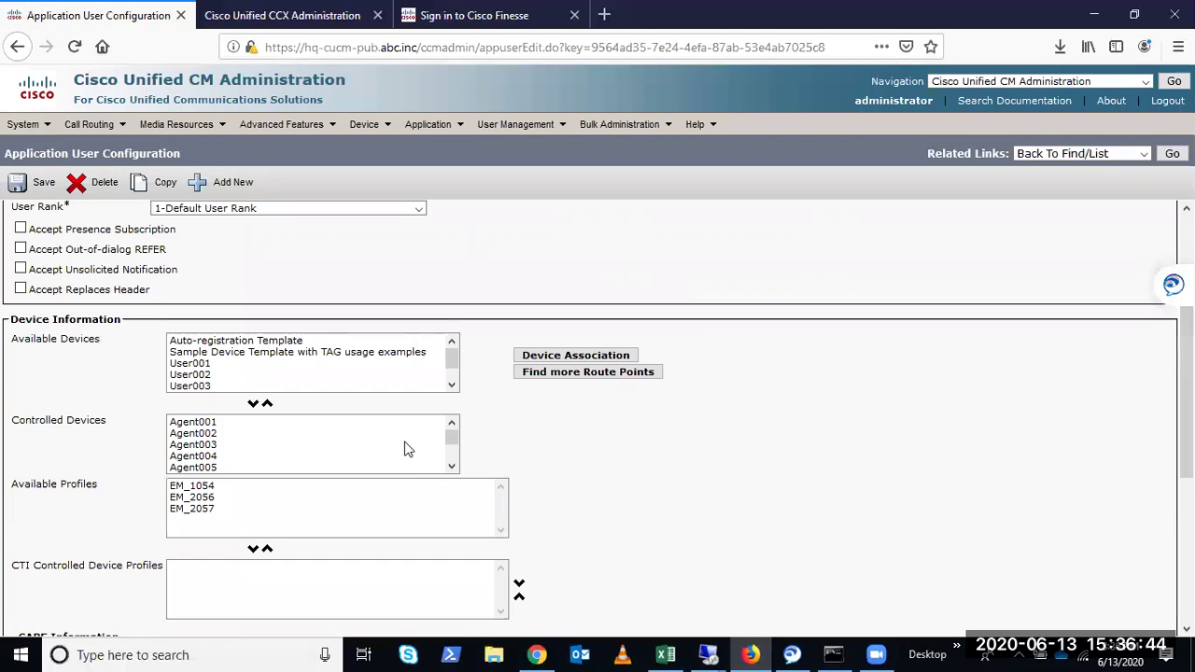
click(194, 423)
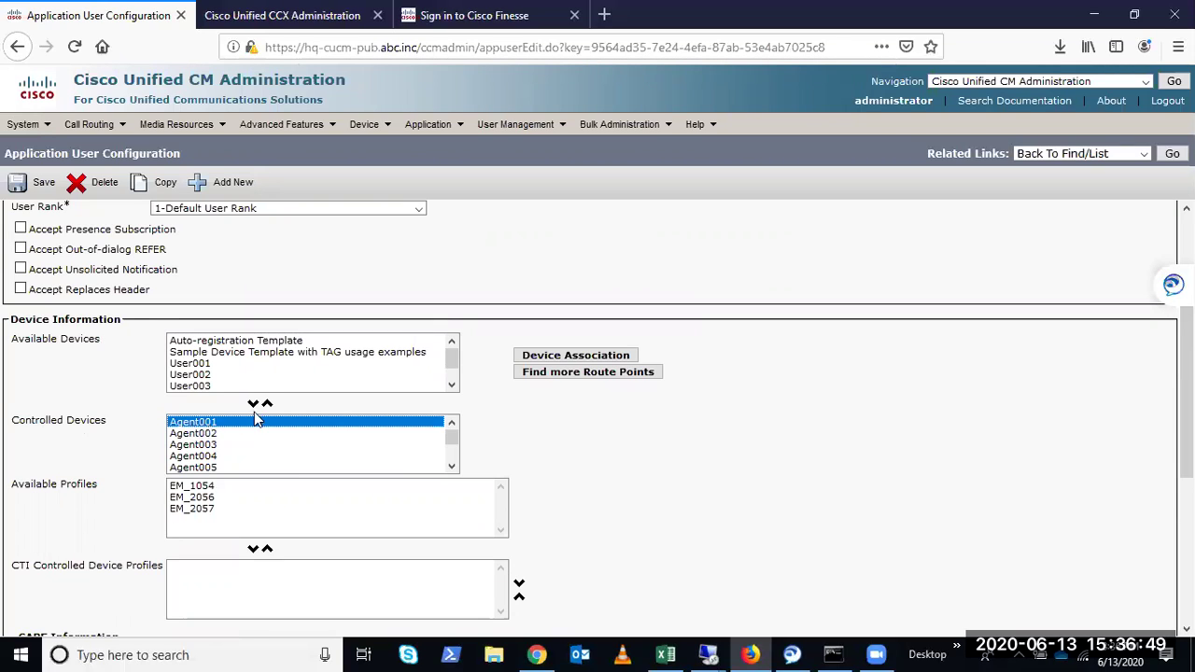
click(266, 404)
click(208, 375)
scroll(210, 378, down, 1)
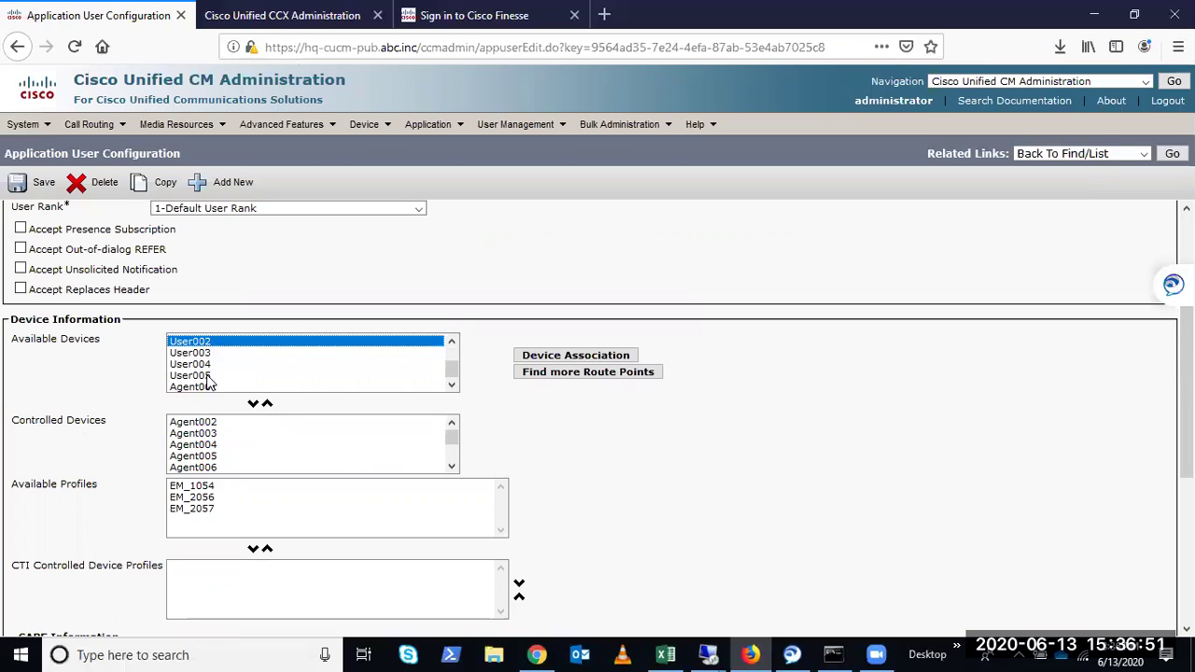
click(206, 387)
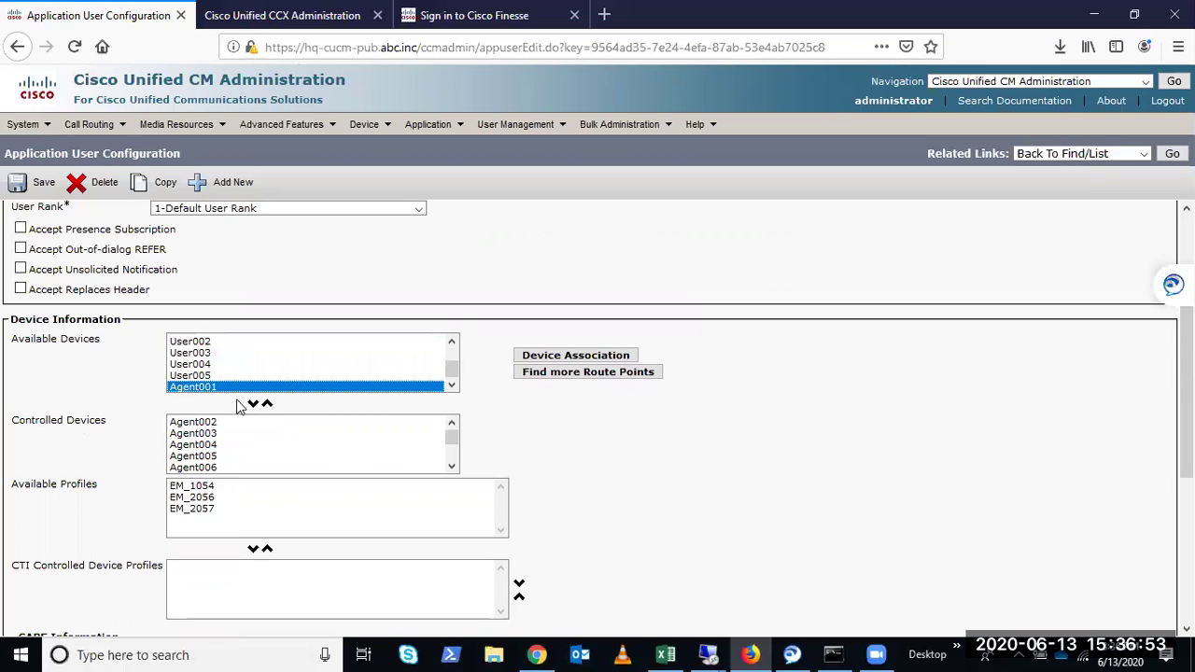
click(252, 404)
scroll(313, 444, down, 2)
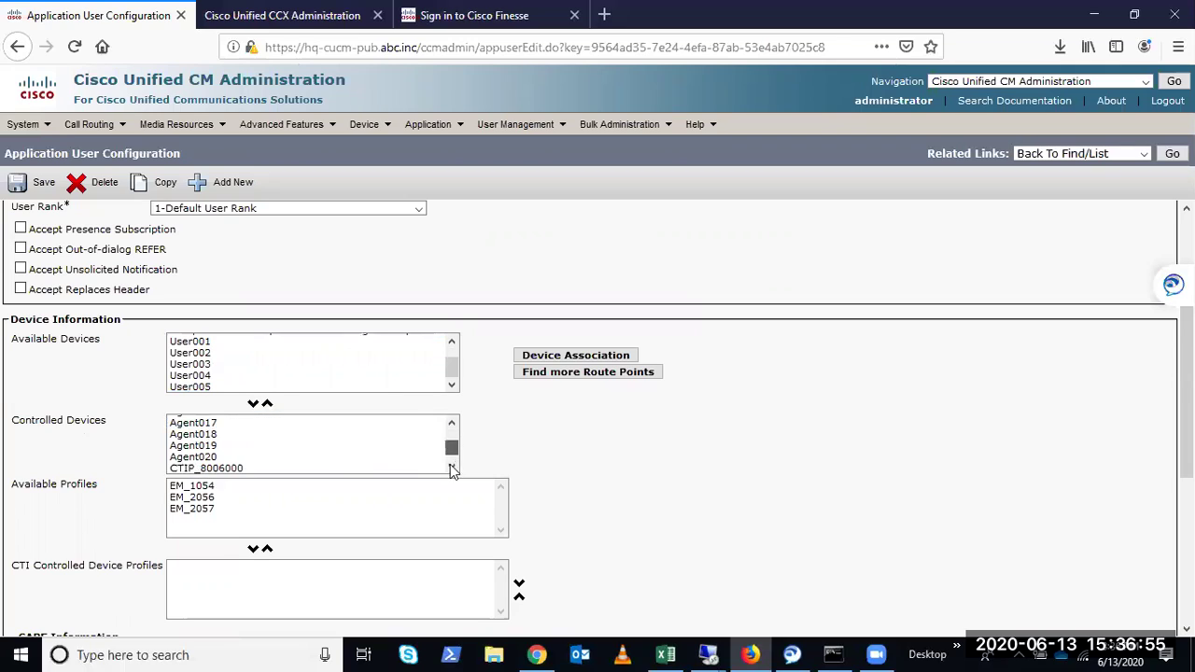
click(217, 468)
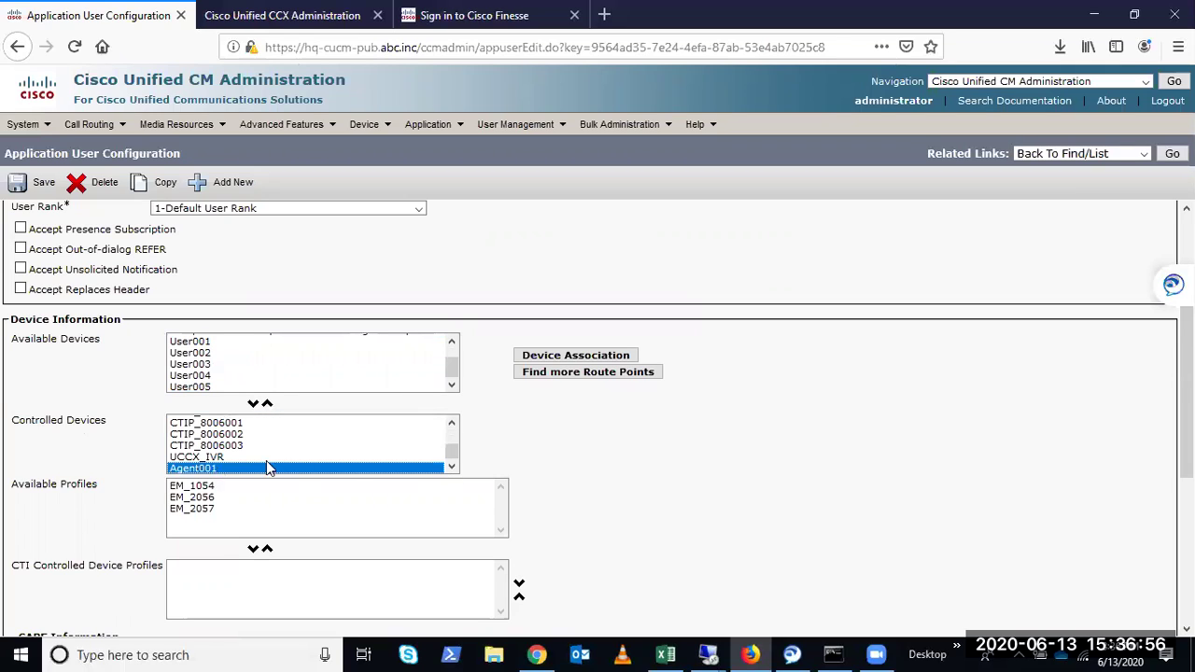
click(31, 182)
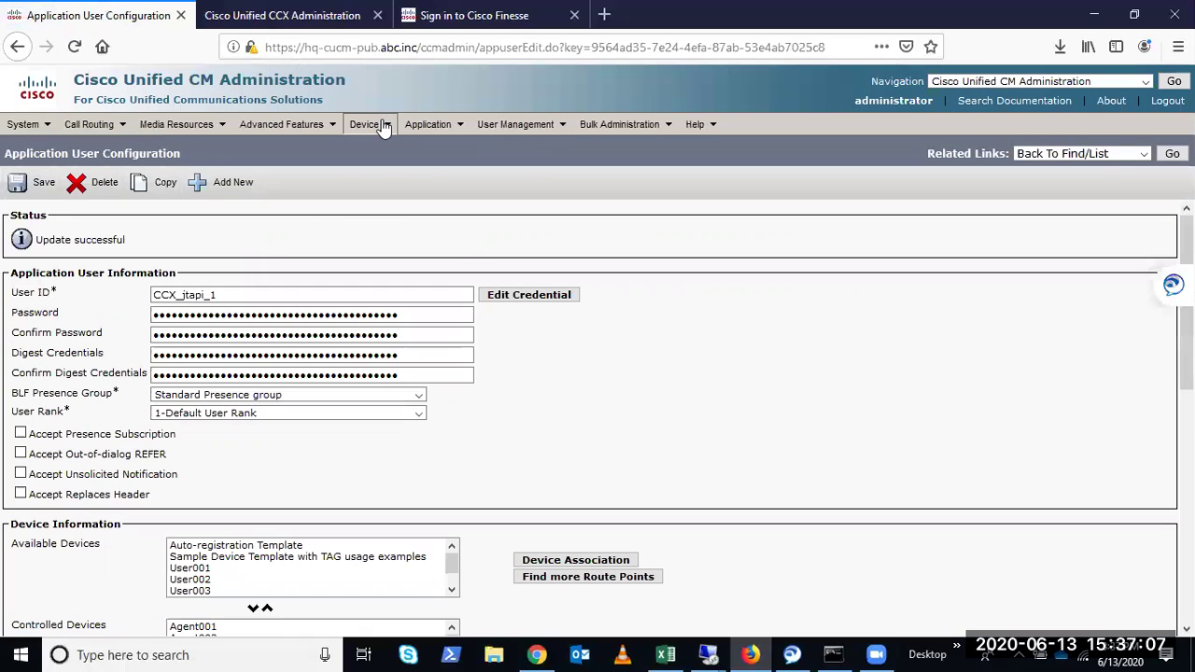
List phones, open Agent001's Phone Configuration, then switch over to the CCX Administration tab
mouse_move(378, 126)
click(385, 215)
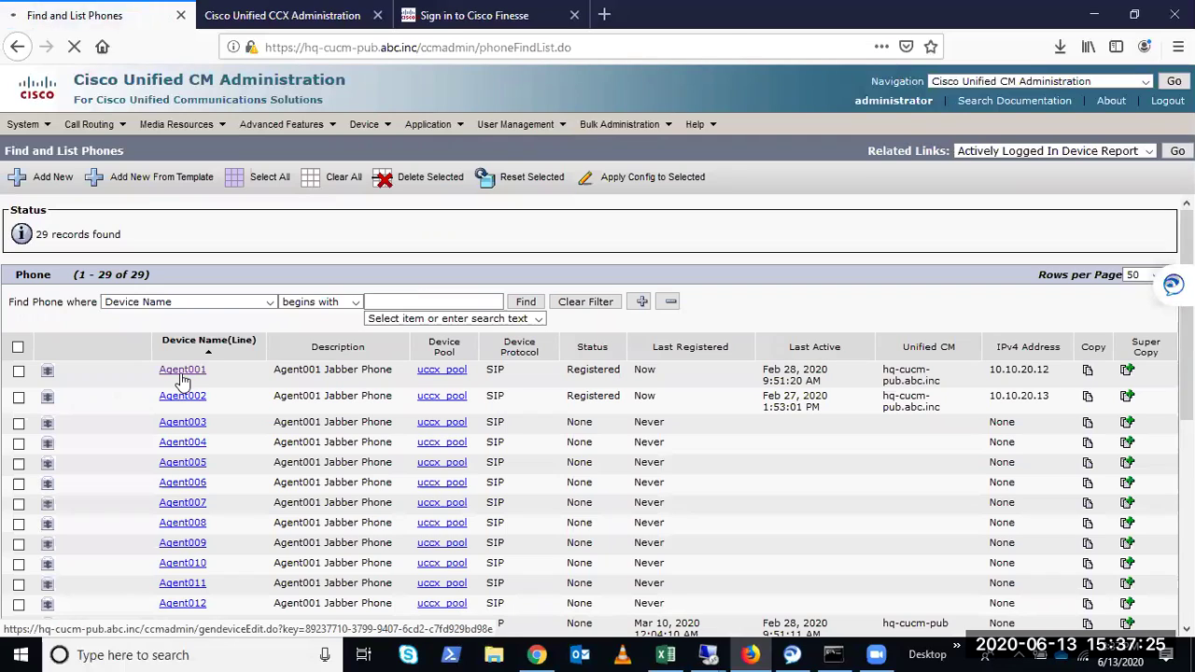
click(182, 371)
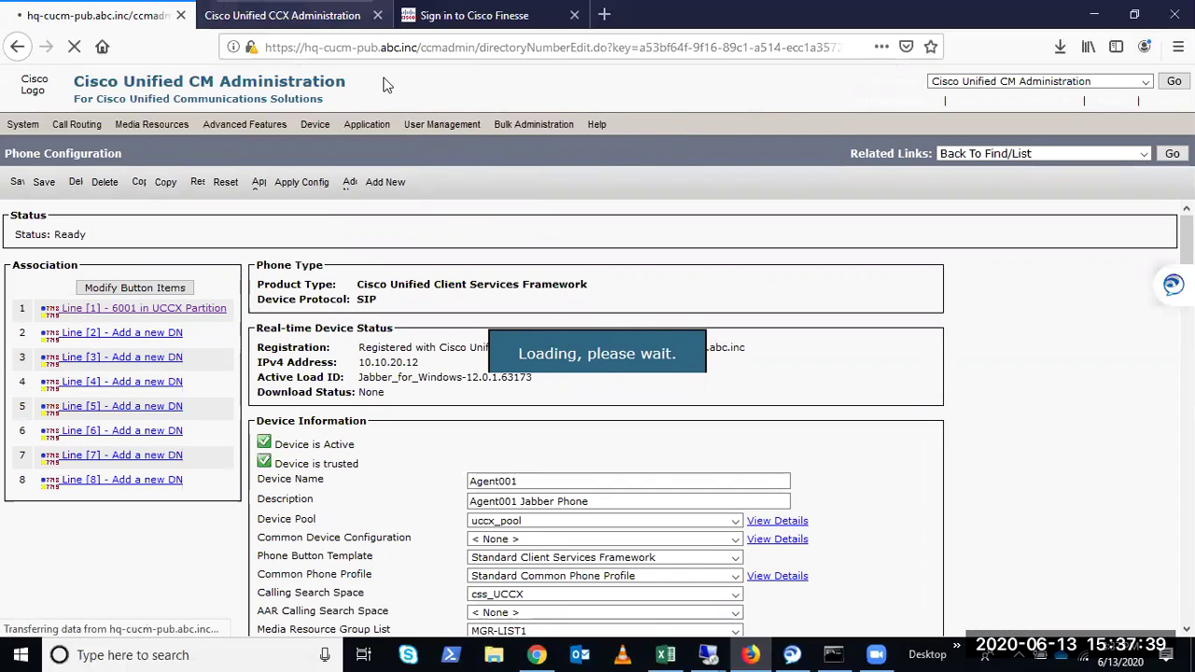
click(282, 15)
Scroll through directory number 6001's configuration for device Agent001
scroll(582, 492, down, 4)
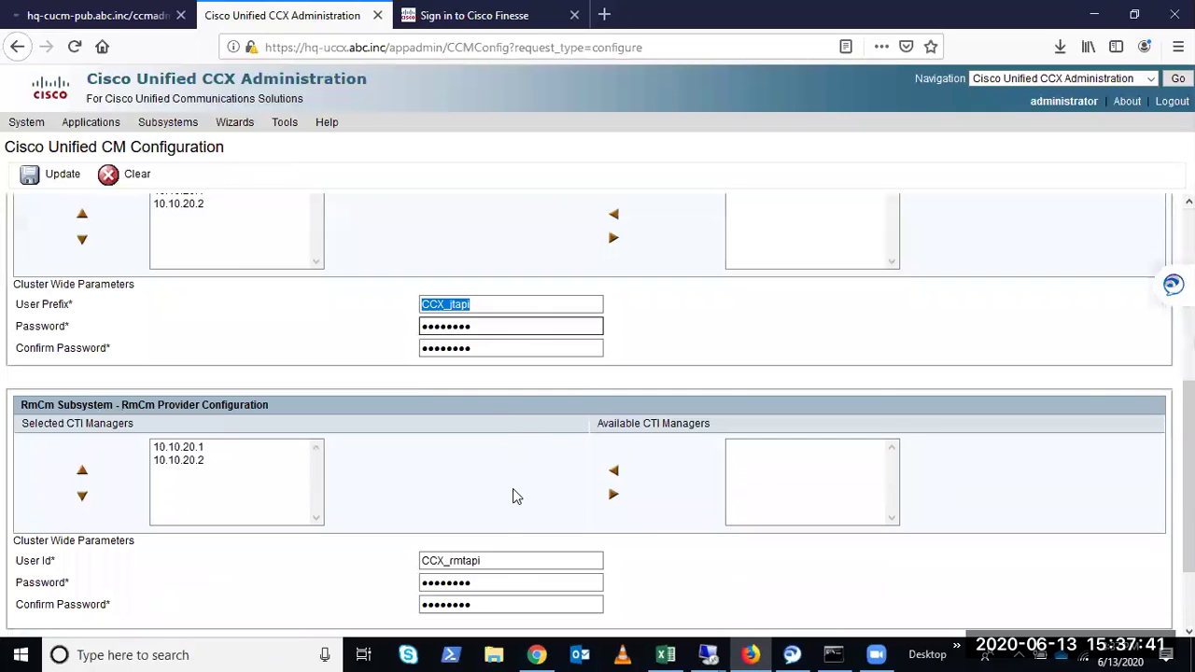
click(119, 15)
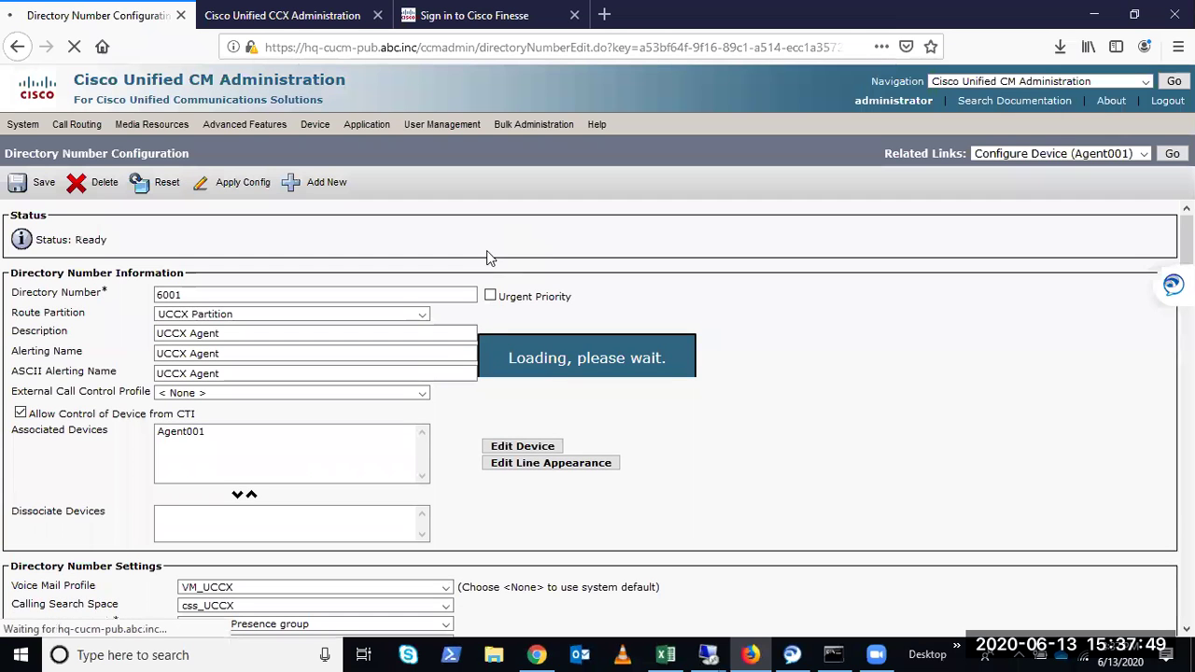
scroll(320, 511, down, 10)
scroll(320, 512, down, 15)
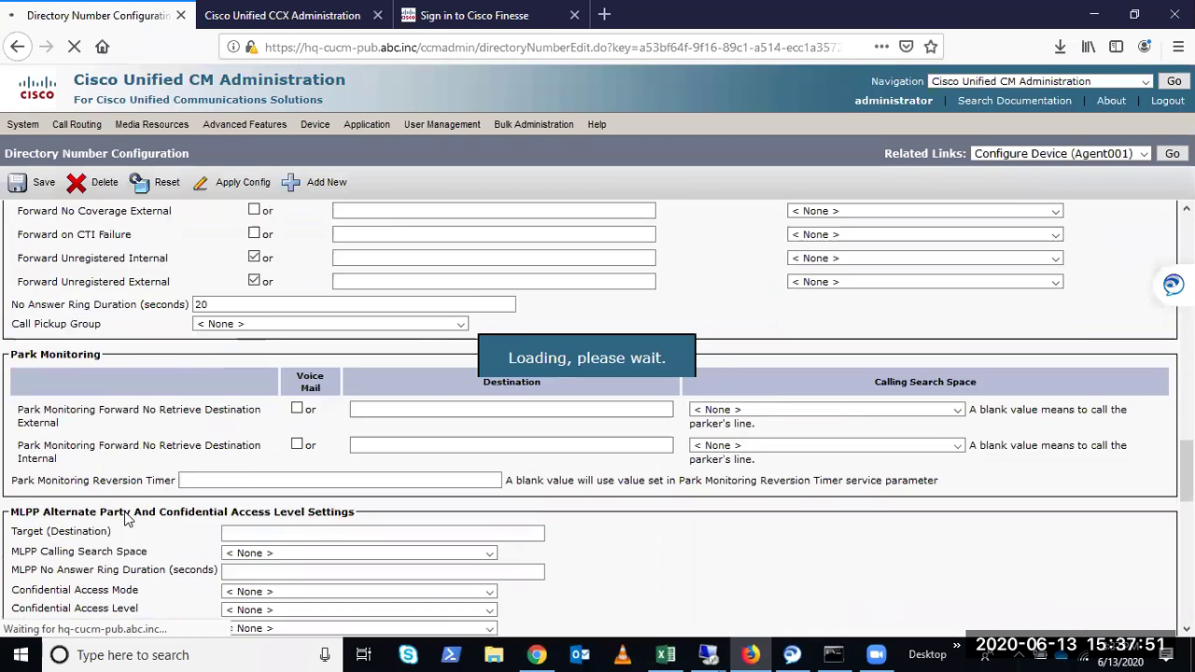
scroll(128, 504, down, 5)
drag(58, 248, 172, 282)
click(172, 282)
Dismiss the User Management menu and bring CCX's Cisco Unified CM Configuration page forward
click(513, 126)
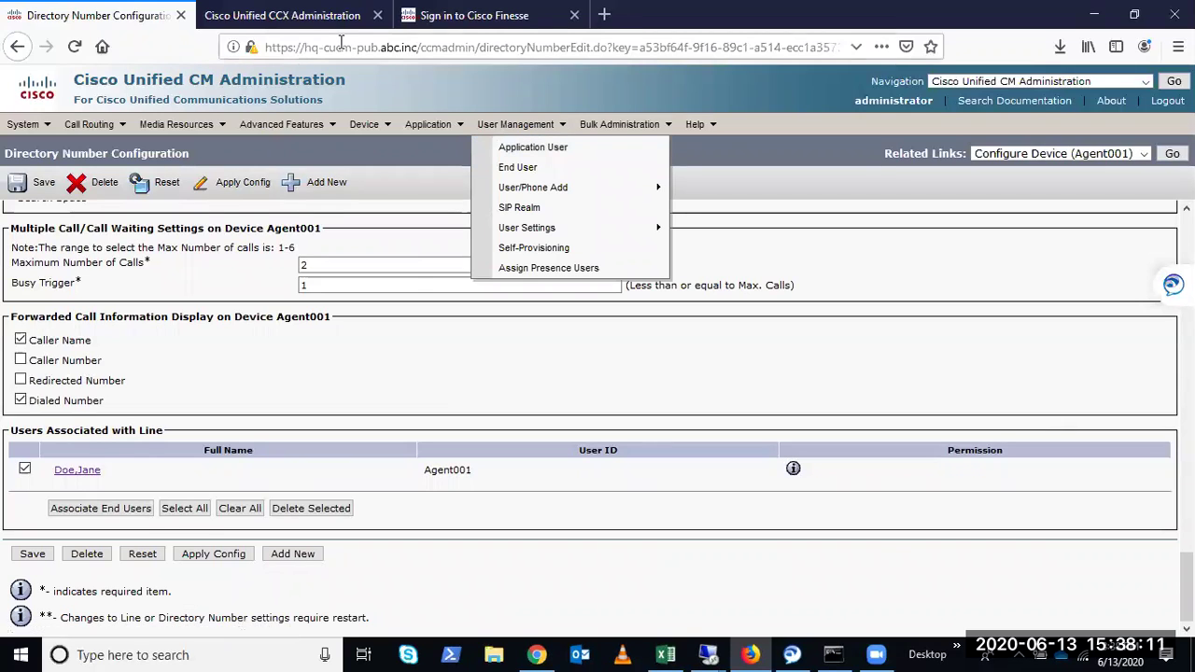
click(308, 14)
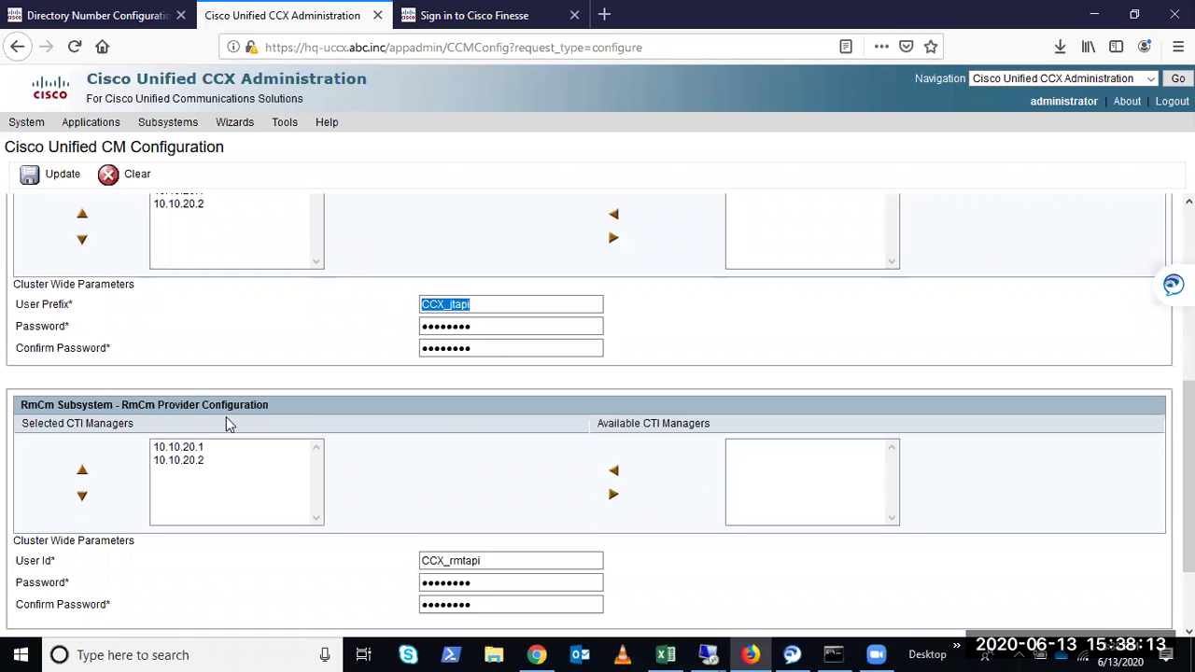
click(89, 14)
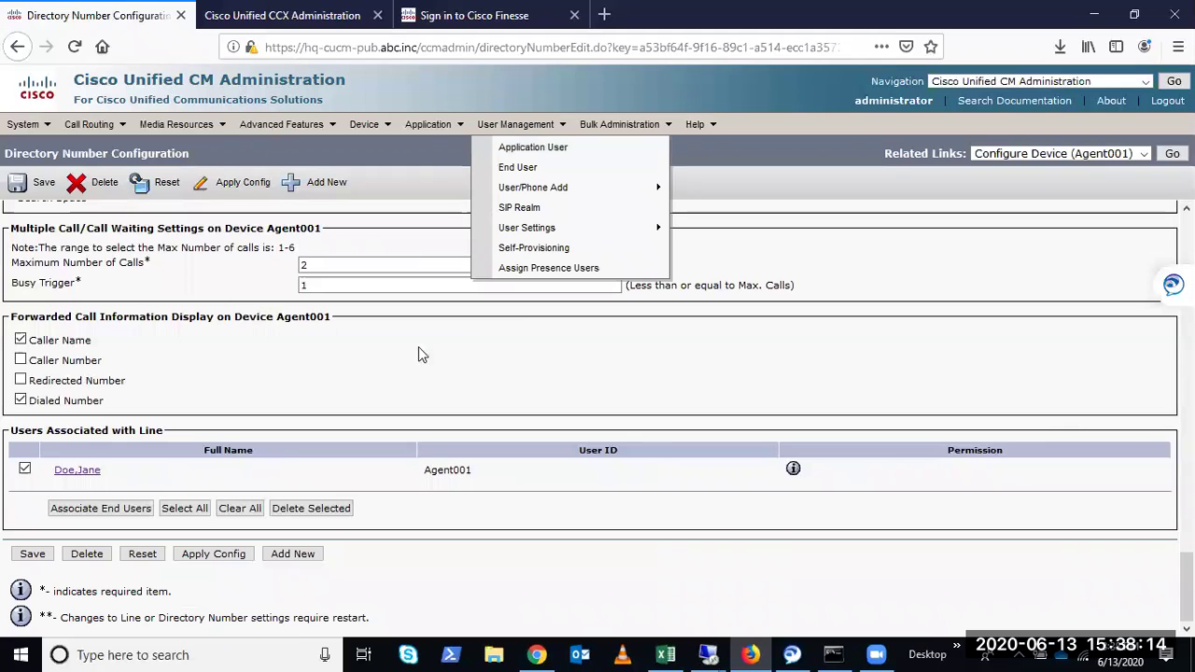
click(712, 317)
scroll(376, 363, up, 15)
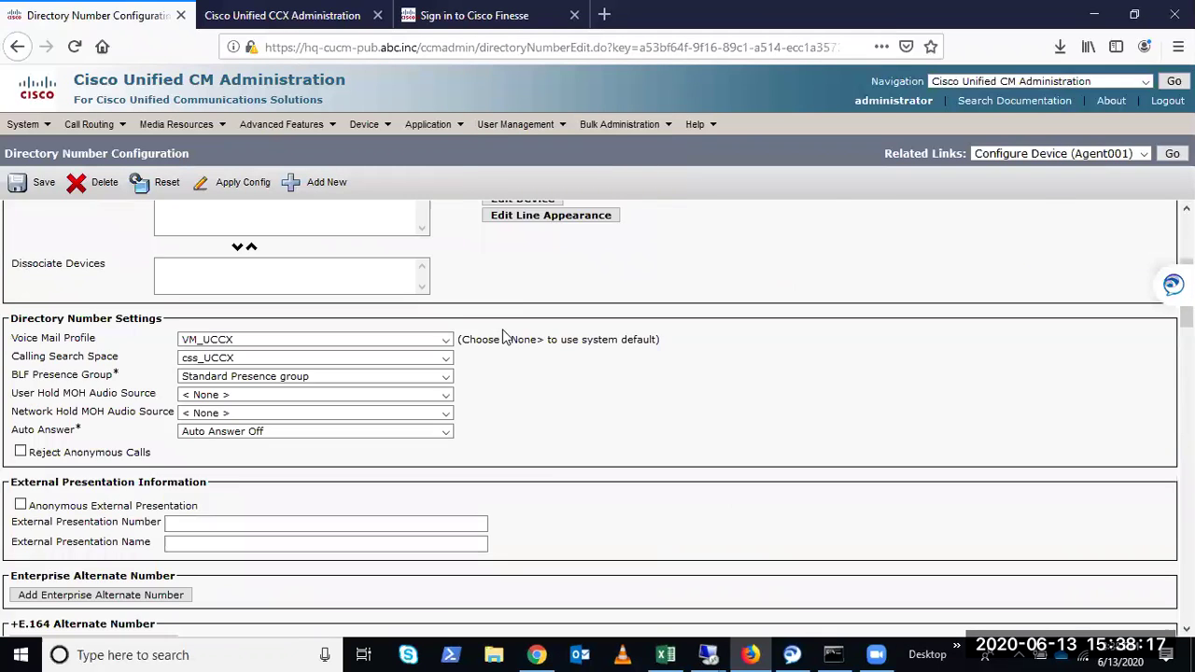
scroll(504, 337, up, 5)
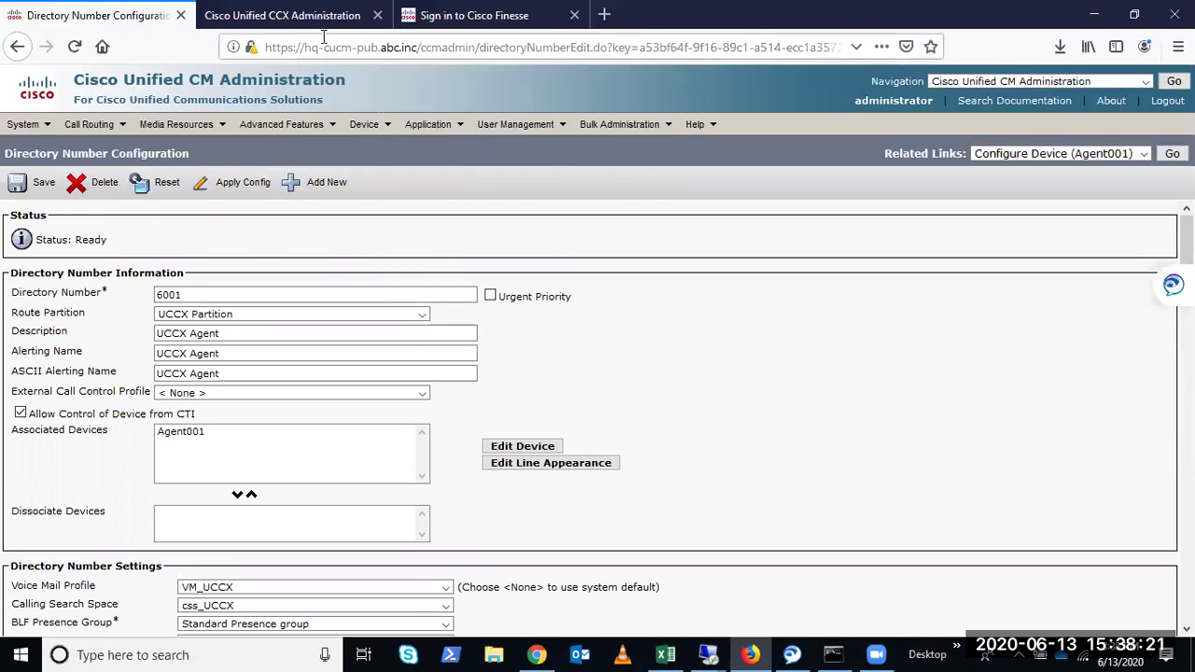
click(282, 15)
scroll(166, 195, up, 10)
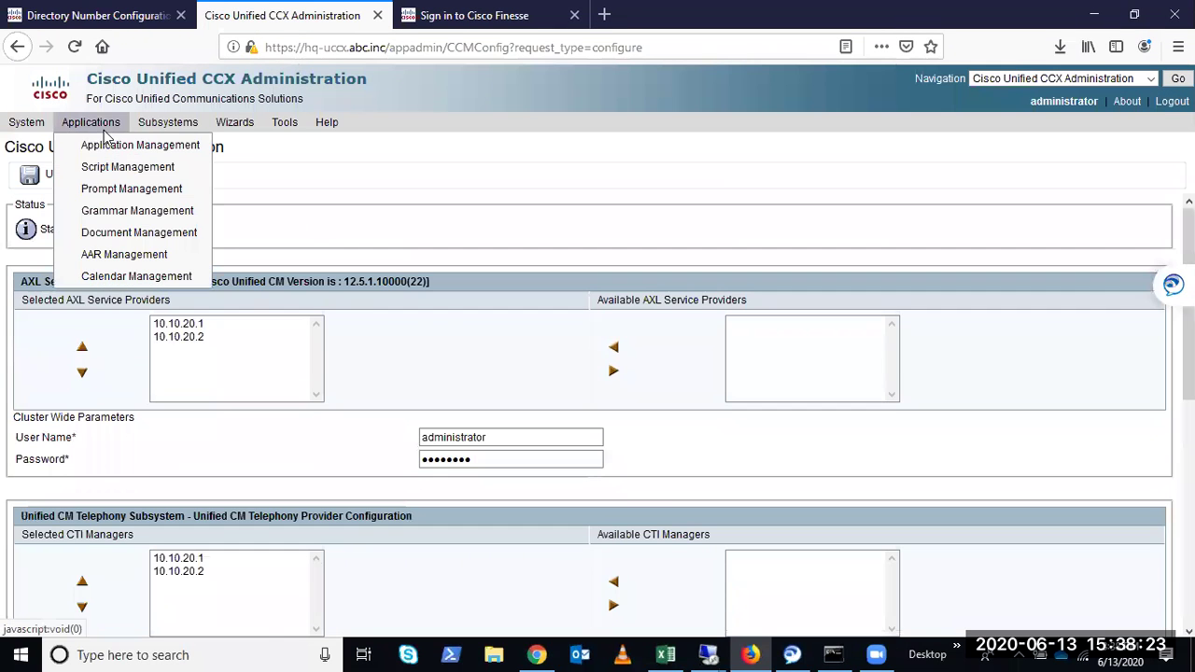
Open the CCX Resources list showing 20 agents with extensions and teams
mouse_move(168, 122)
mouse_move(184, 145)
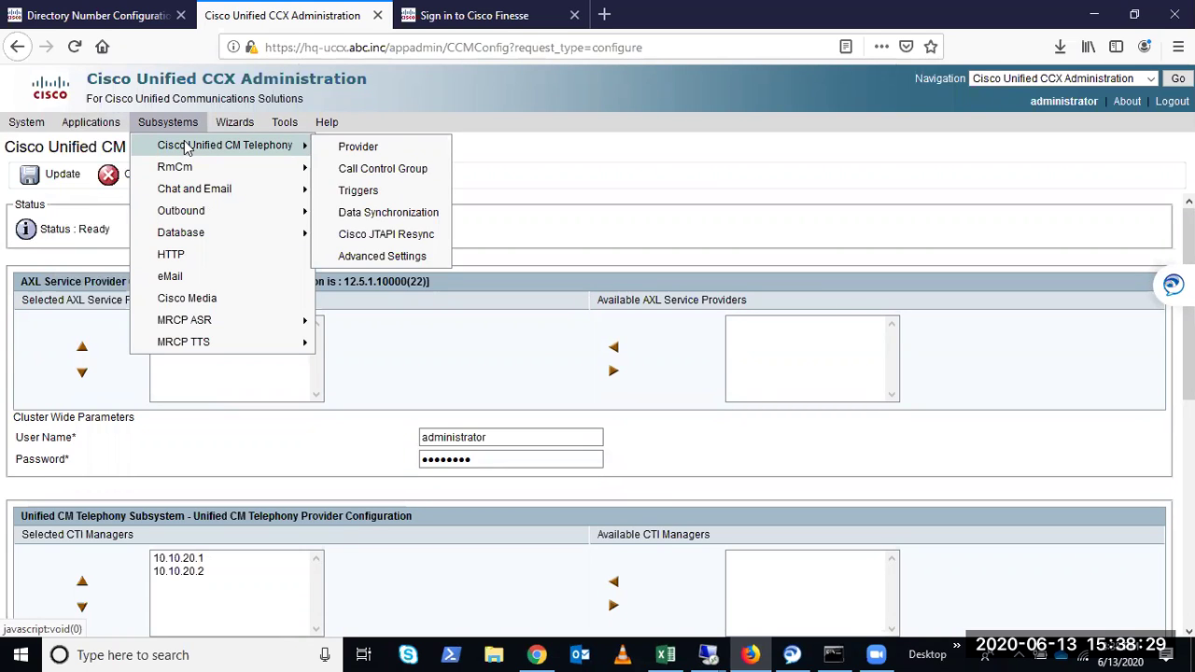
mouse_move(93, 122)
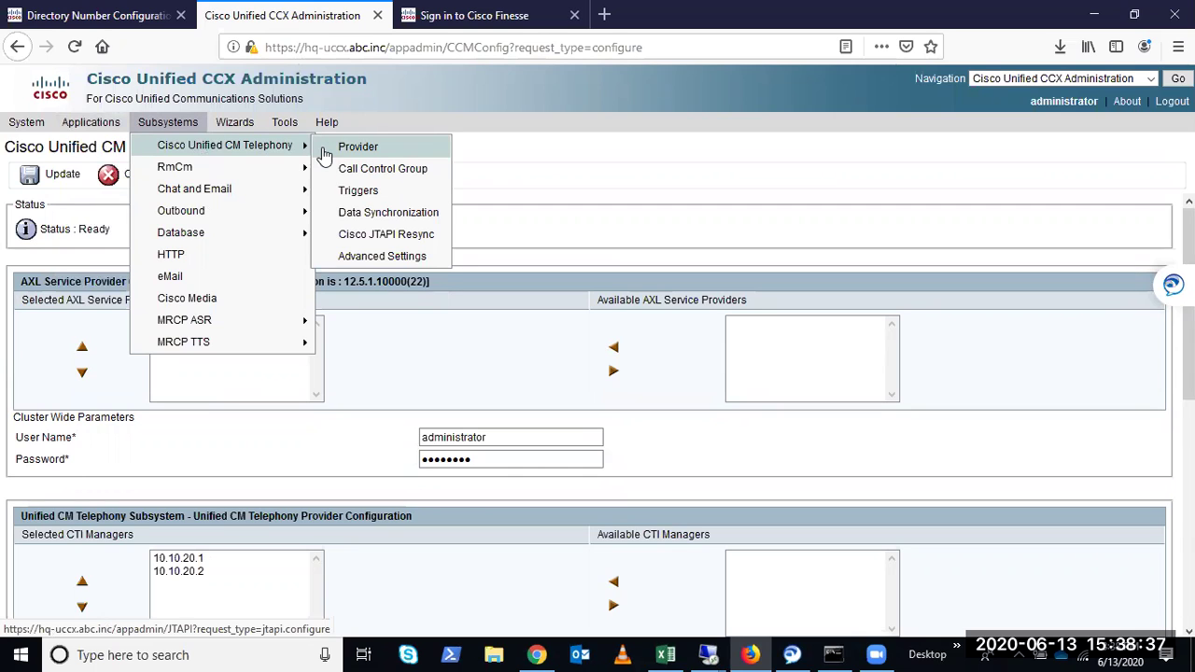
mouse_move(247, 166)
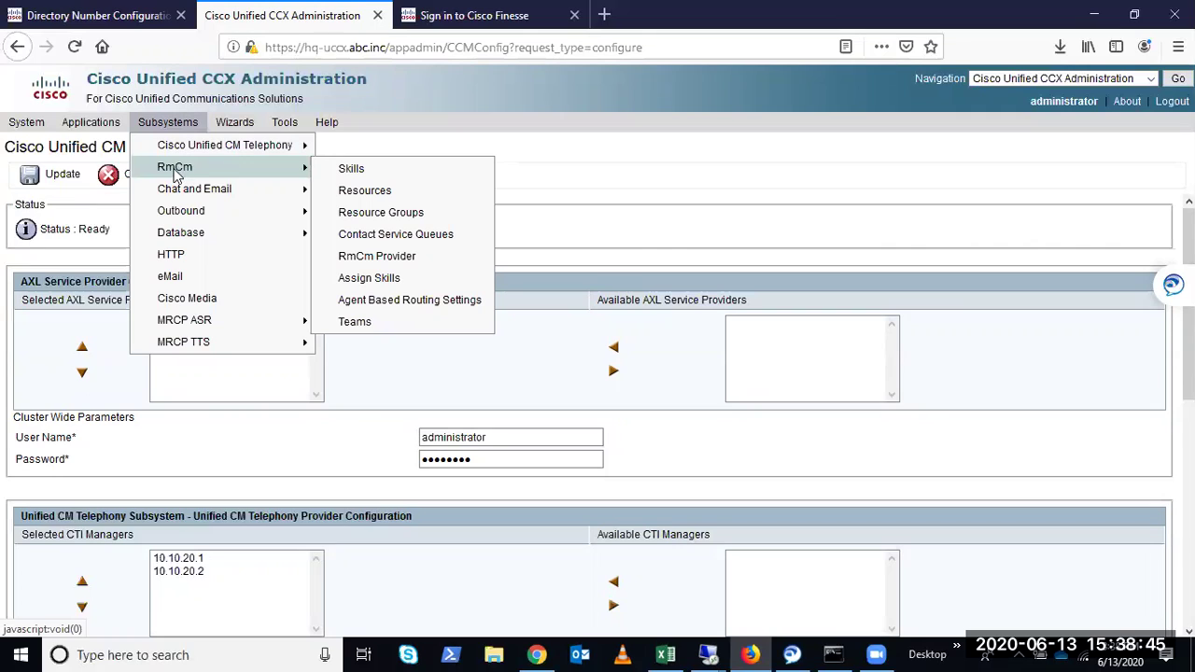
click(355, 192)
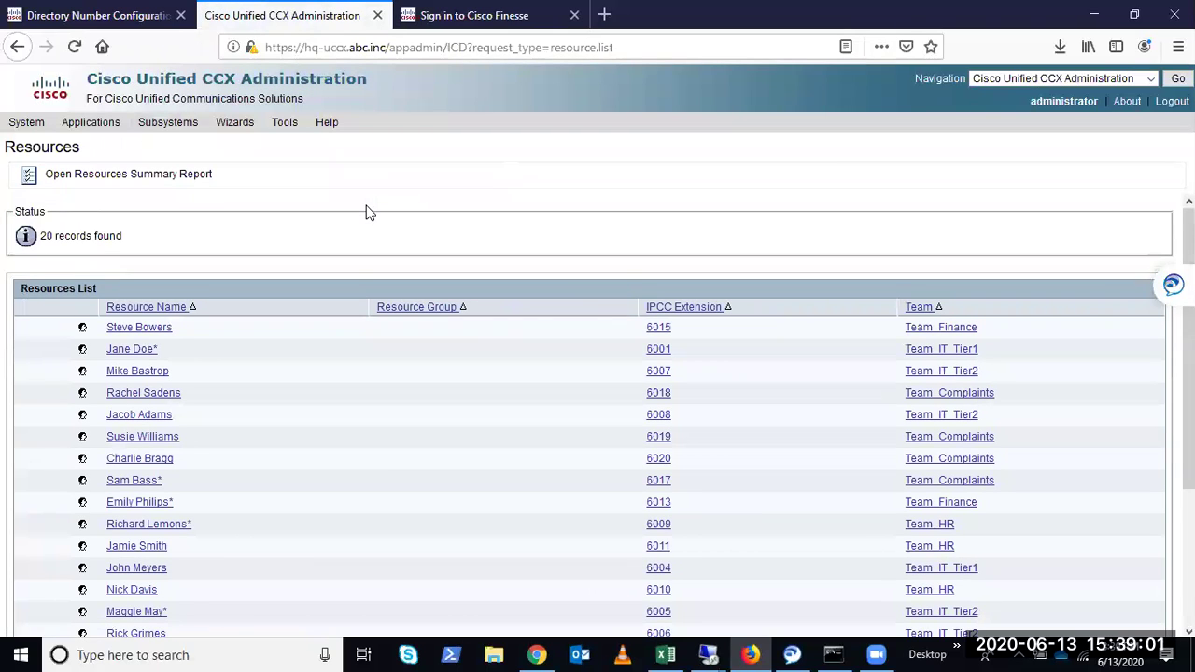
scroll(422, 348, down, 4)
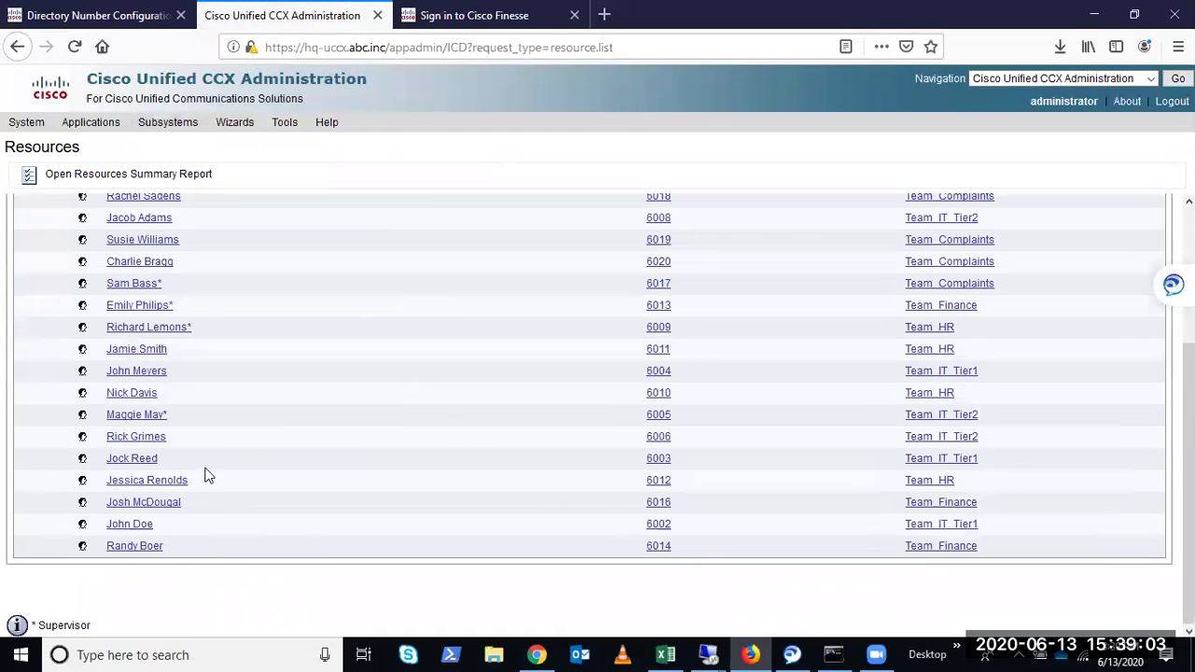
scroll(234, 481, up, 4)
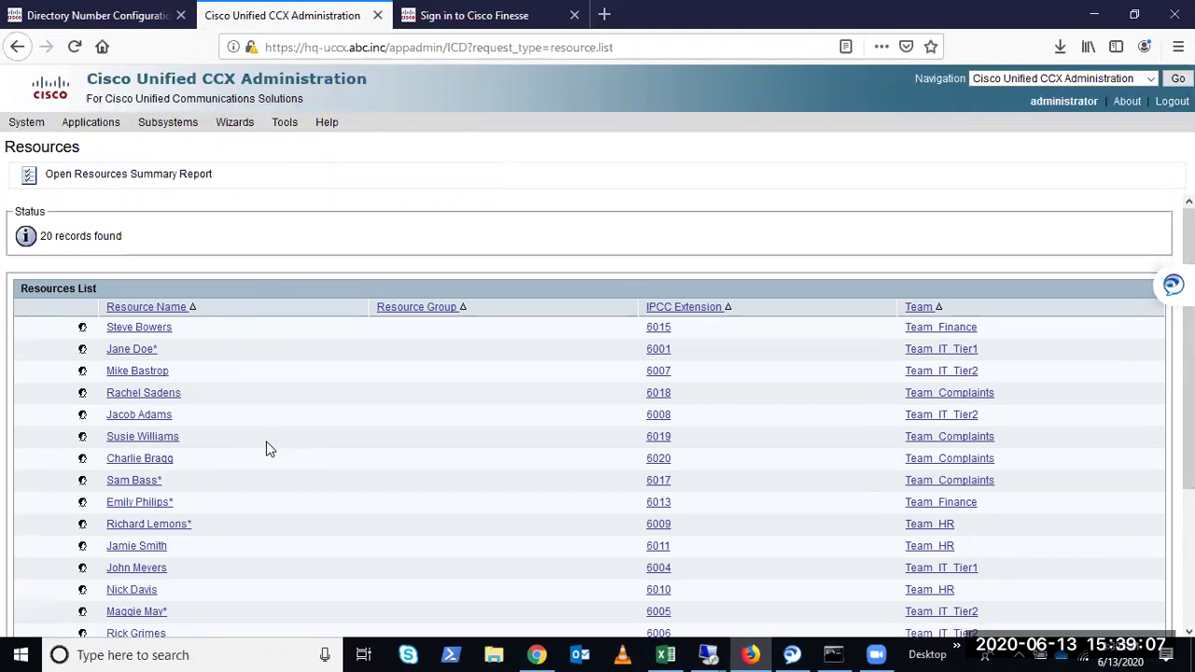
Search the Resources page for the agent's first name with Ctrl+F
key(ctrl+f)
text(agen)
key(BackSpace)
key(BackSpace)
key(BackSpace)
key(BackSpace)
text(Jane)
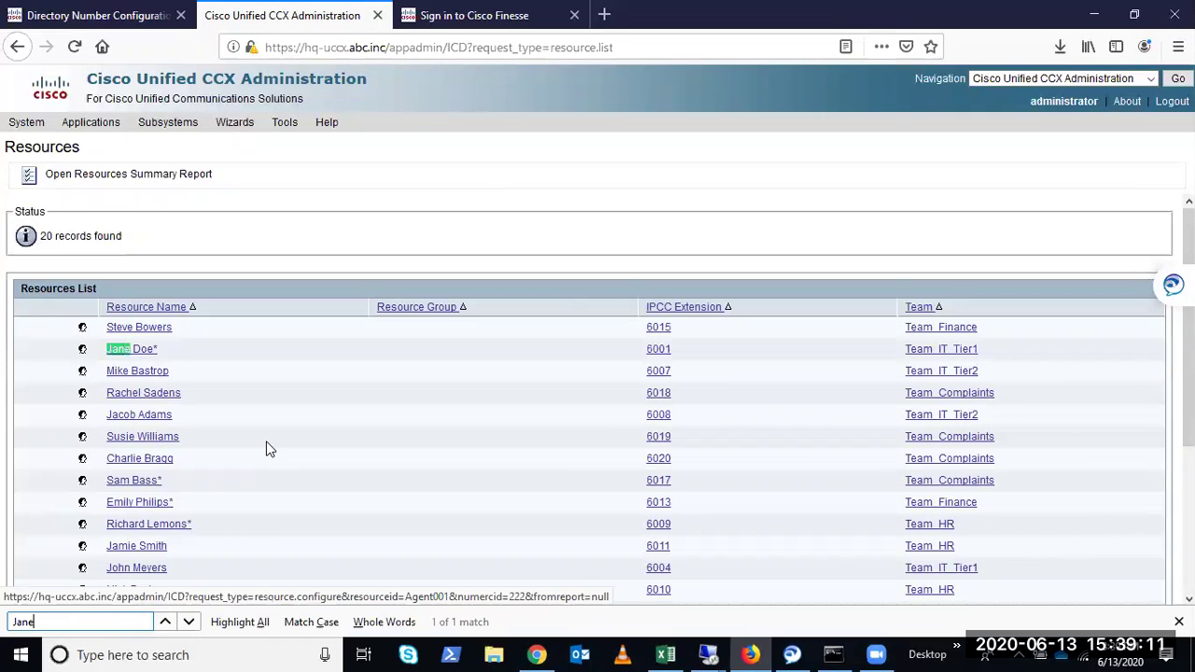
Open the agent's Resource Configuration and highlight its resource ID
click(154, 351)
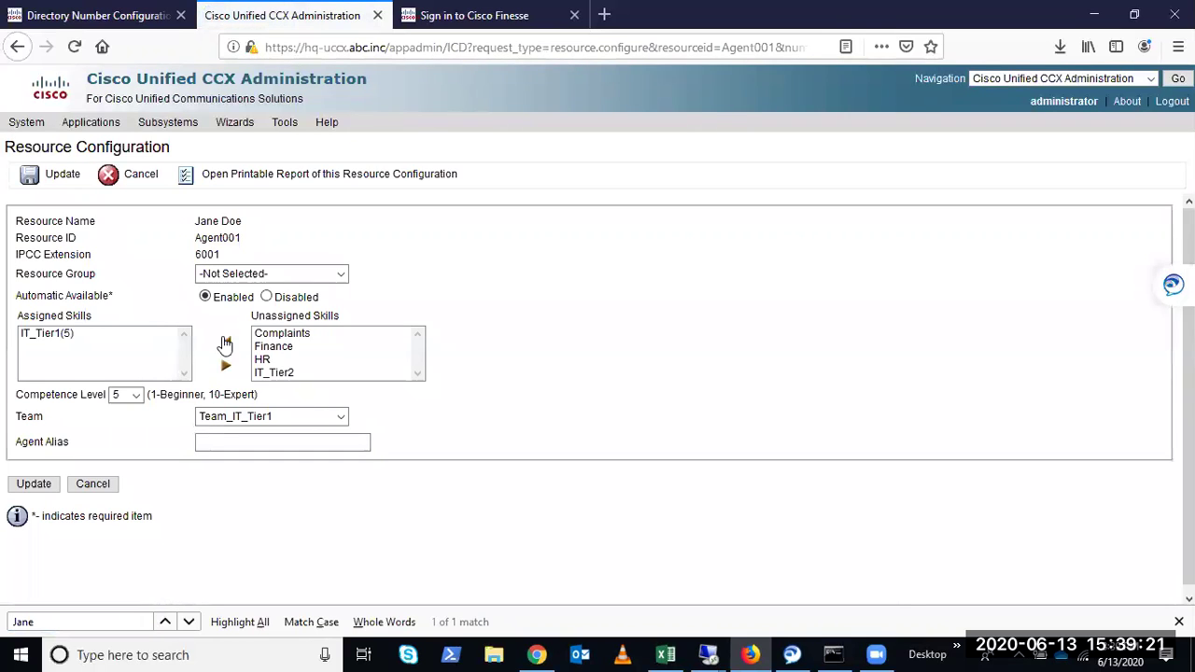
drag(244, 239, 193, 241)
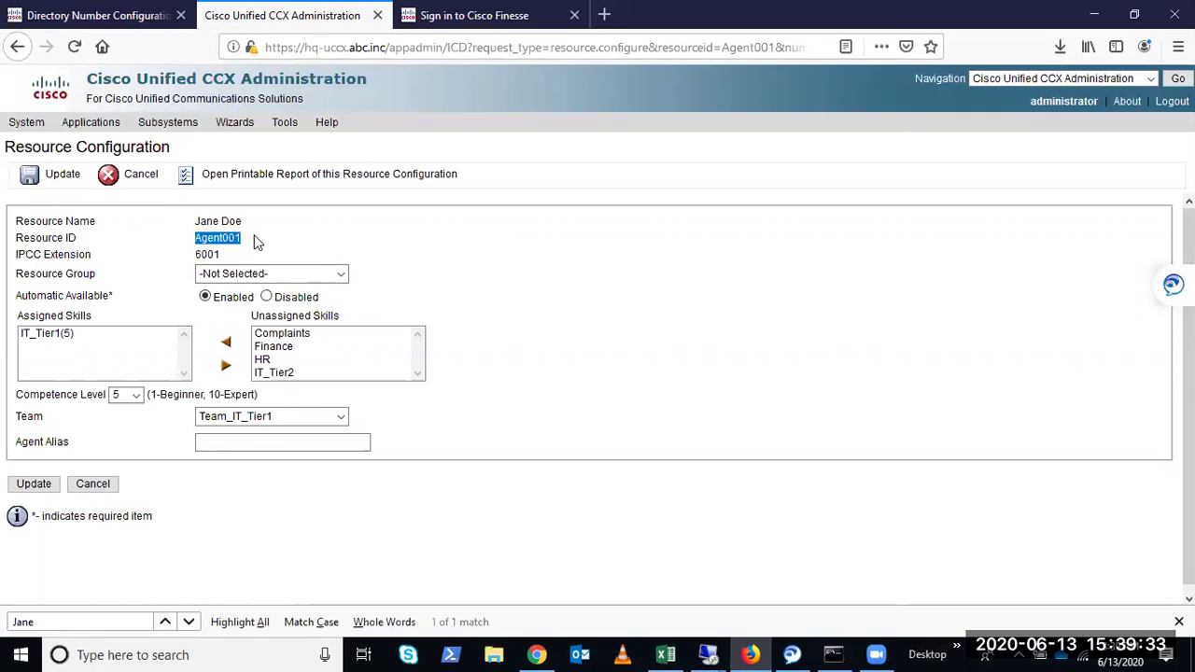
click(489, 262)
mouse_move(15, 222)
mouse_down()
mouse_move(235, 263)
mouse_move(19, 234)
mouse_move(8, 221)
mouse_up()
click(184, 224)
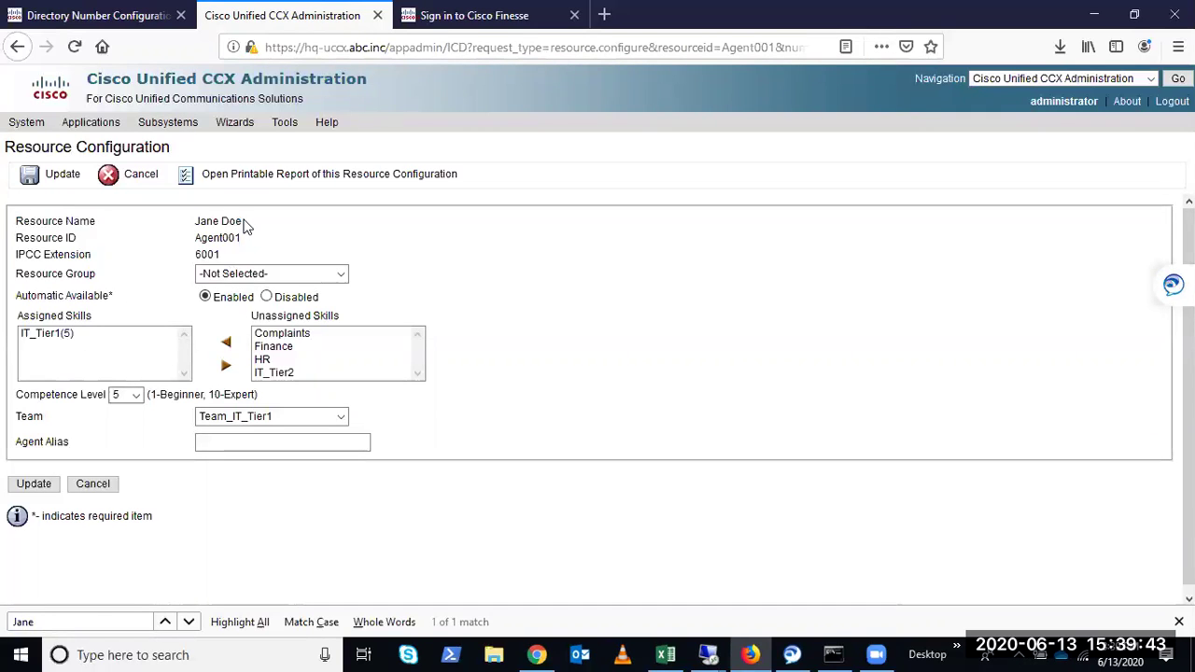
Highlight the resource name, ID and extension 6001, then switch to the Finesse sign-in tab
drag(246, 222, 31, 213)
drag(240, 239, 22, 239)
click(207, 250)
drag(190, 256, 224, 256)
click(234, 254)
click(285, 441)
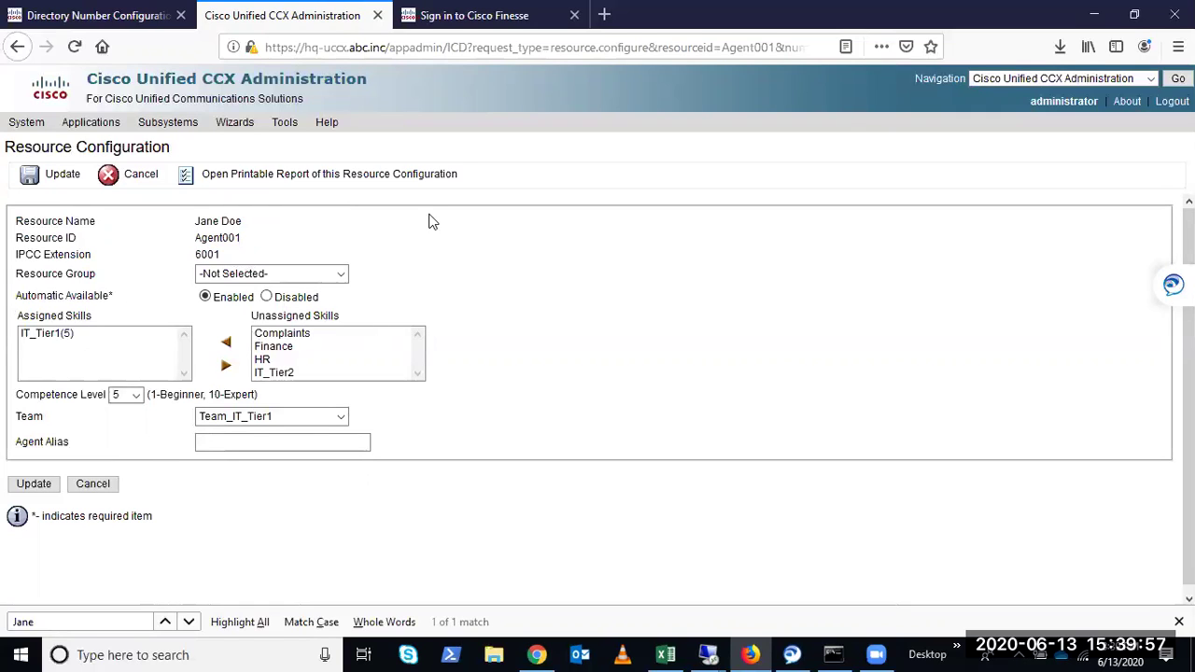
click(418, 26)
Edit the Finesse address to end in /desktop/container after port 8445
click(403, 48)
click(385, 49)
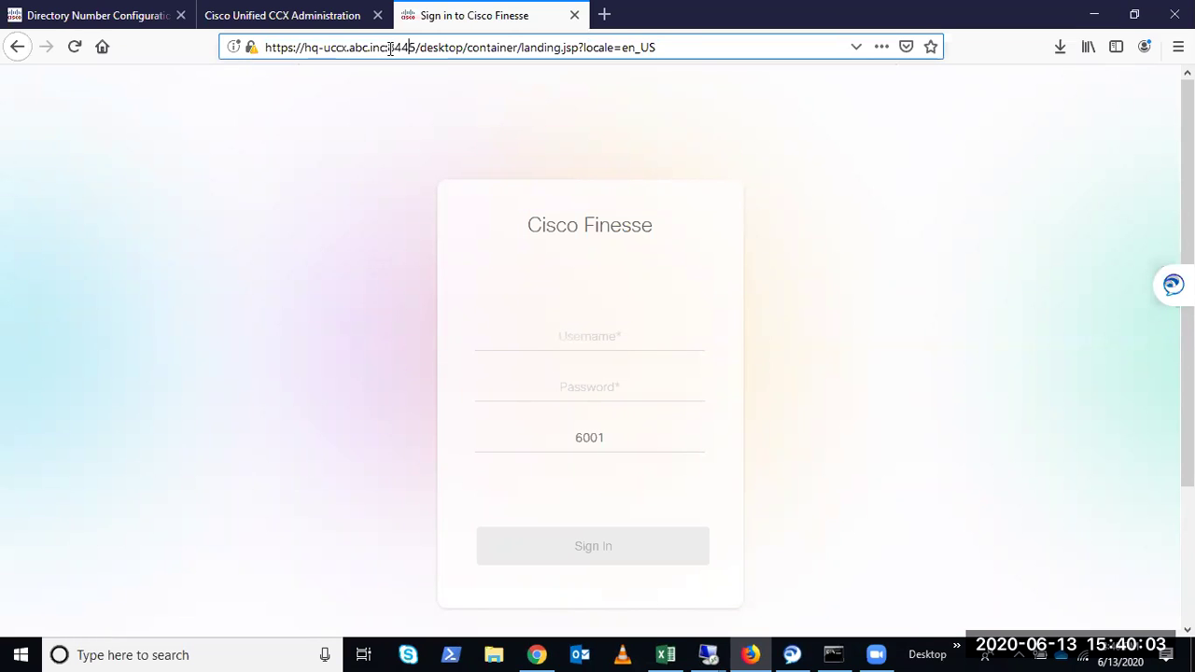
click(416, 50)
drag(518, 50, 658, 49)
key(BackSpace)
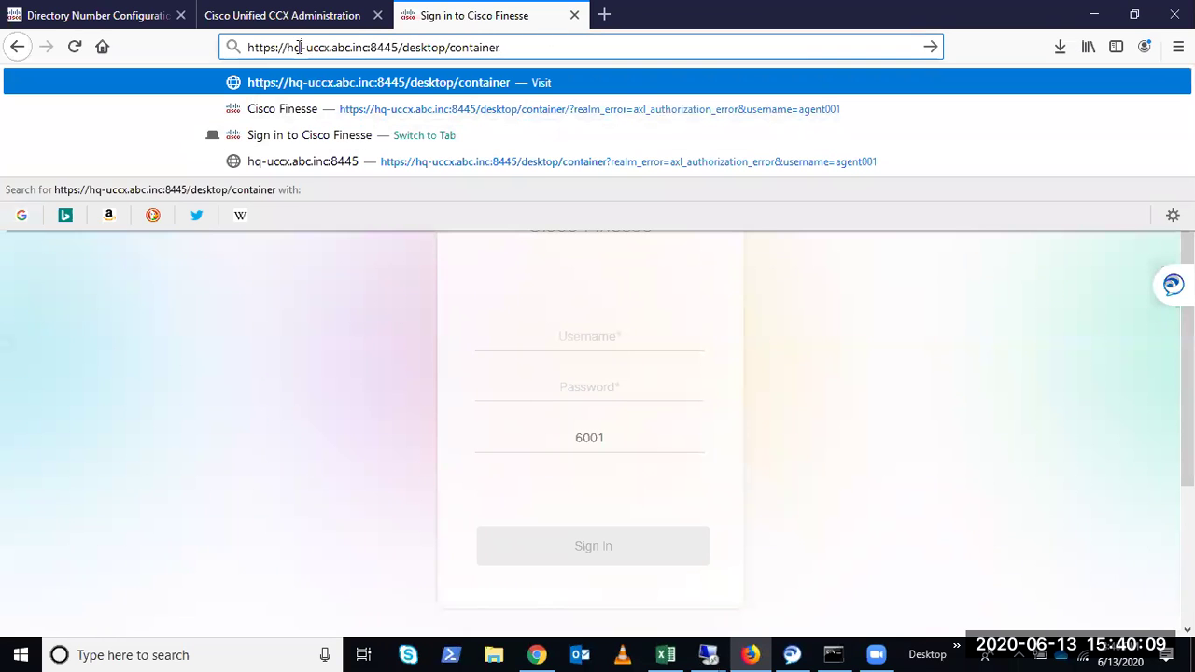
drag(286, 49, 372, 49)
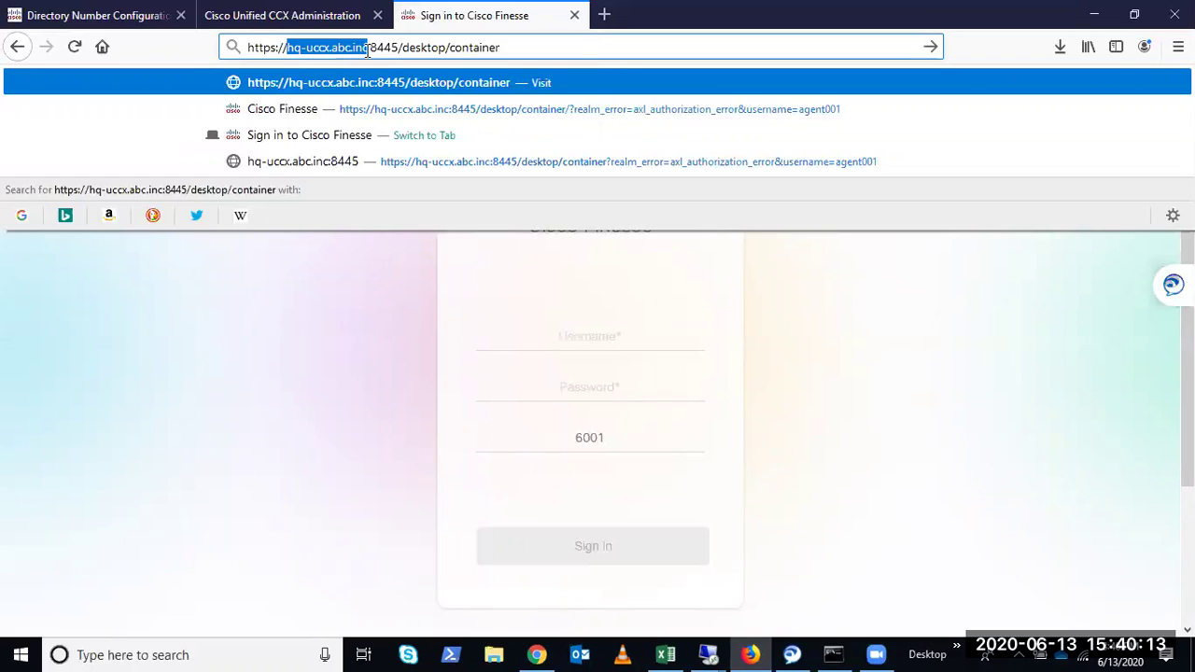
click(373, 48)
double_click(382, 48)
click(428, 48)
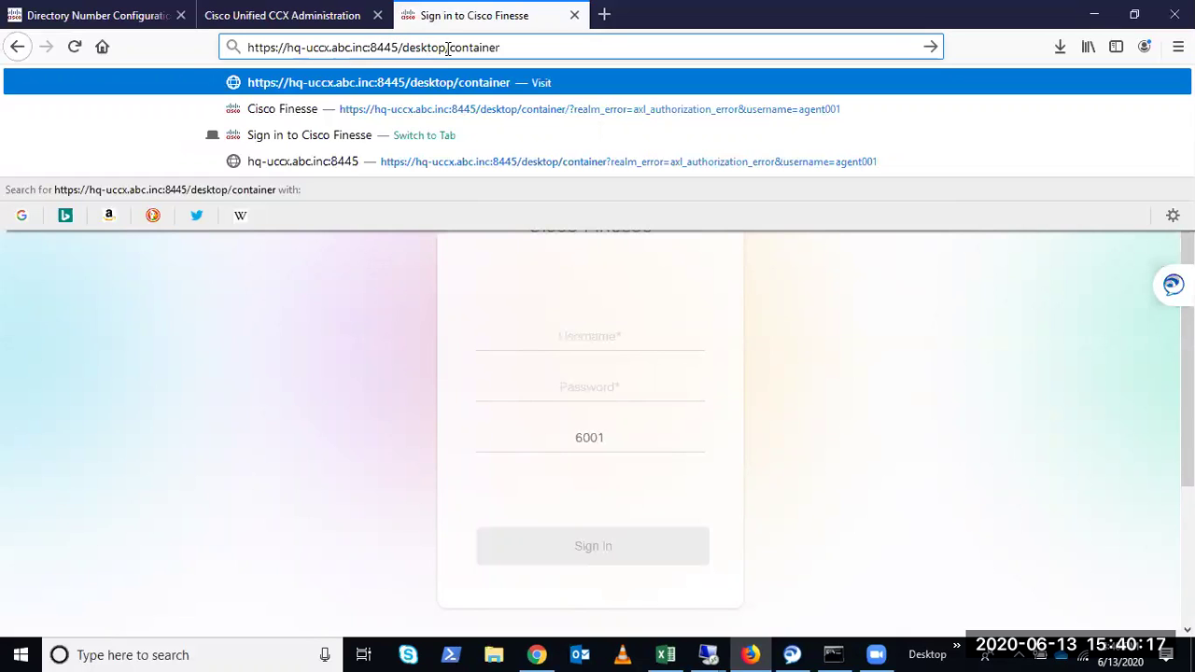
Enter the agent's username, the account password and extension 6001 in the sign-in form
click(584, 341)
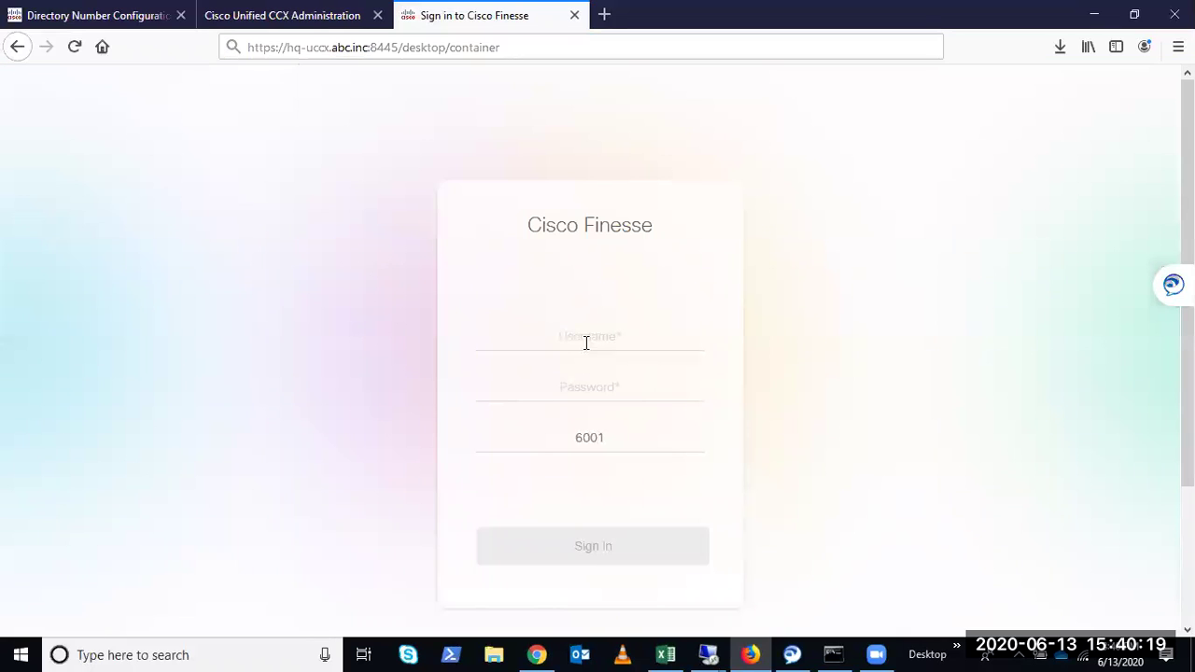
text(agent001)
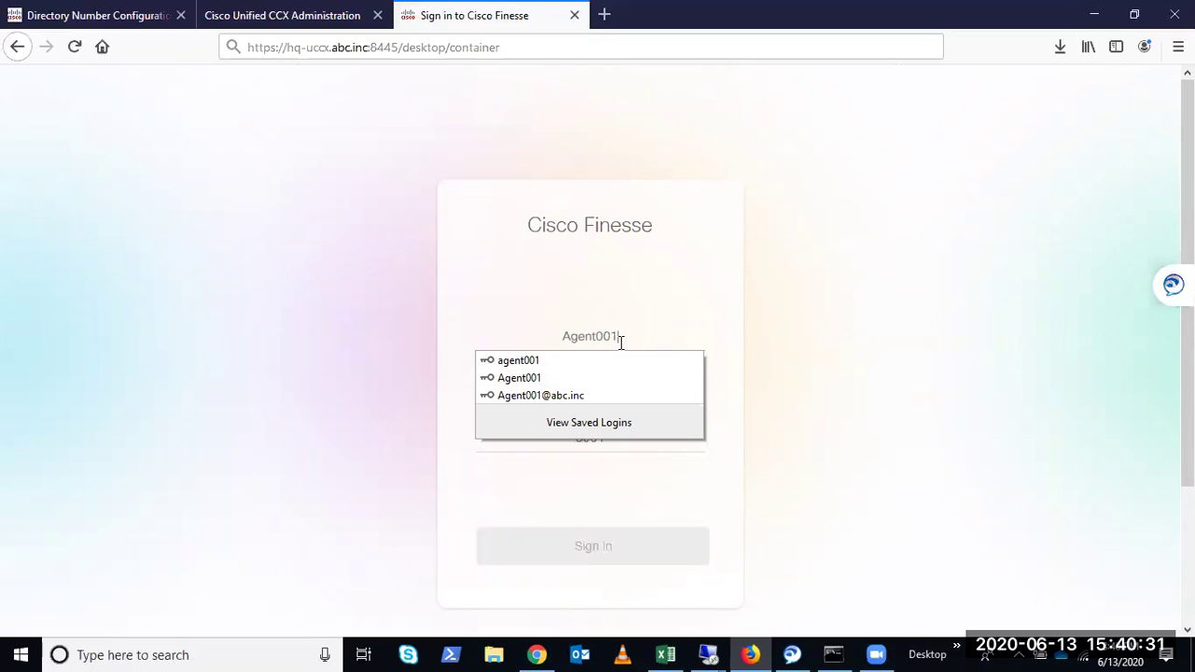
click(787, 337)
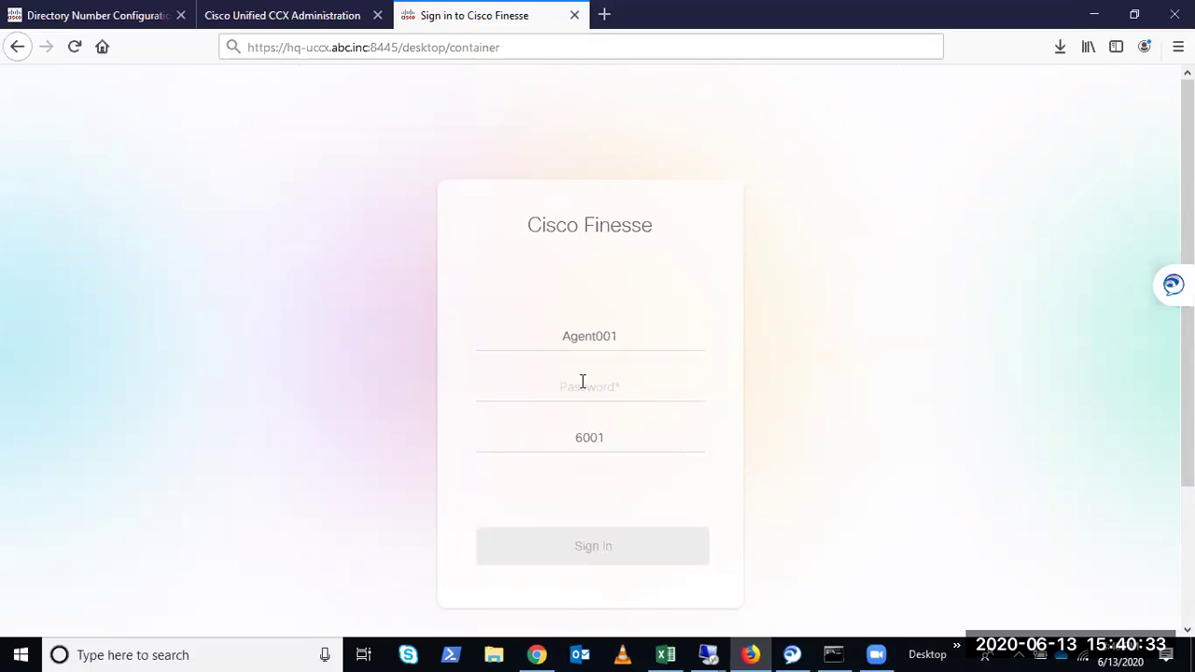
click(583, 382)
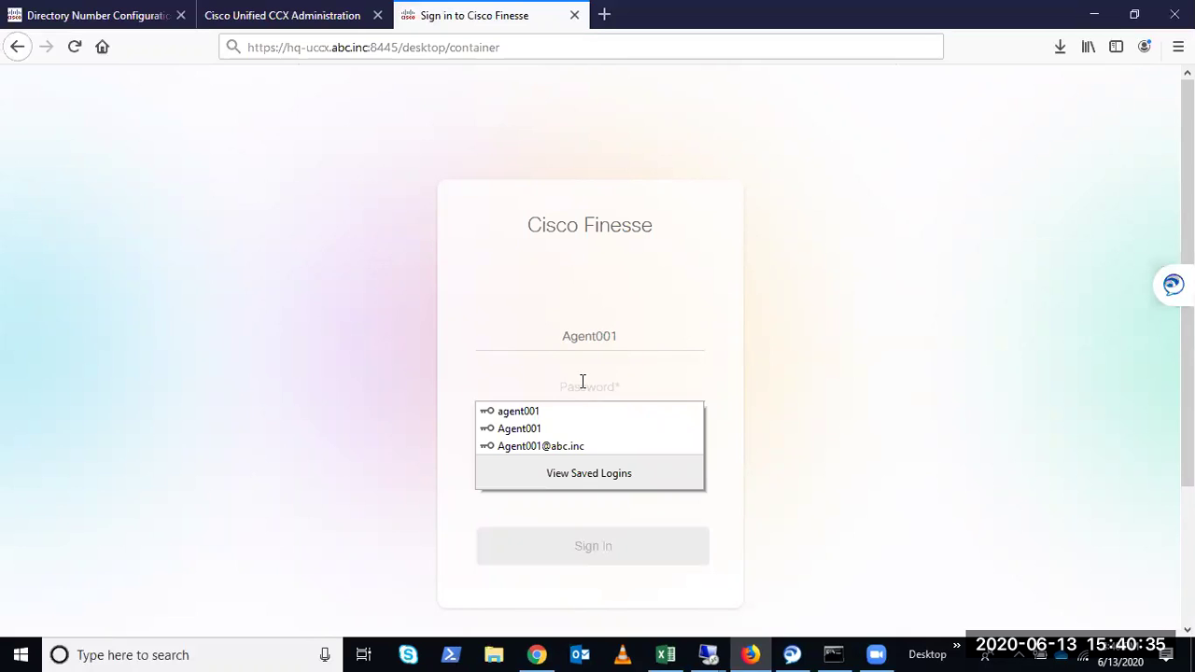
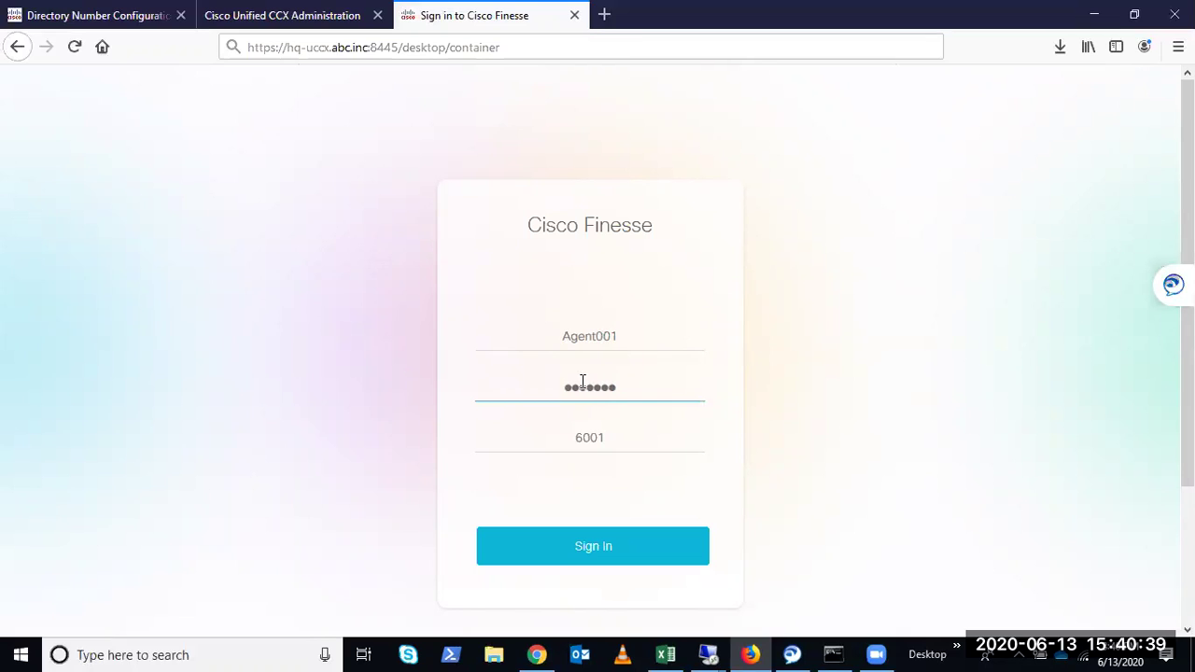
click(677, 438)
key(BackSpace)
key(BackSpace)
key(BackSpace)
key(BackSpace)
text(6001)
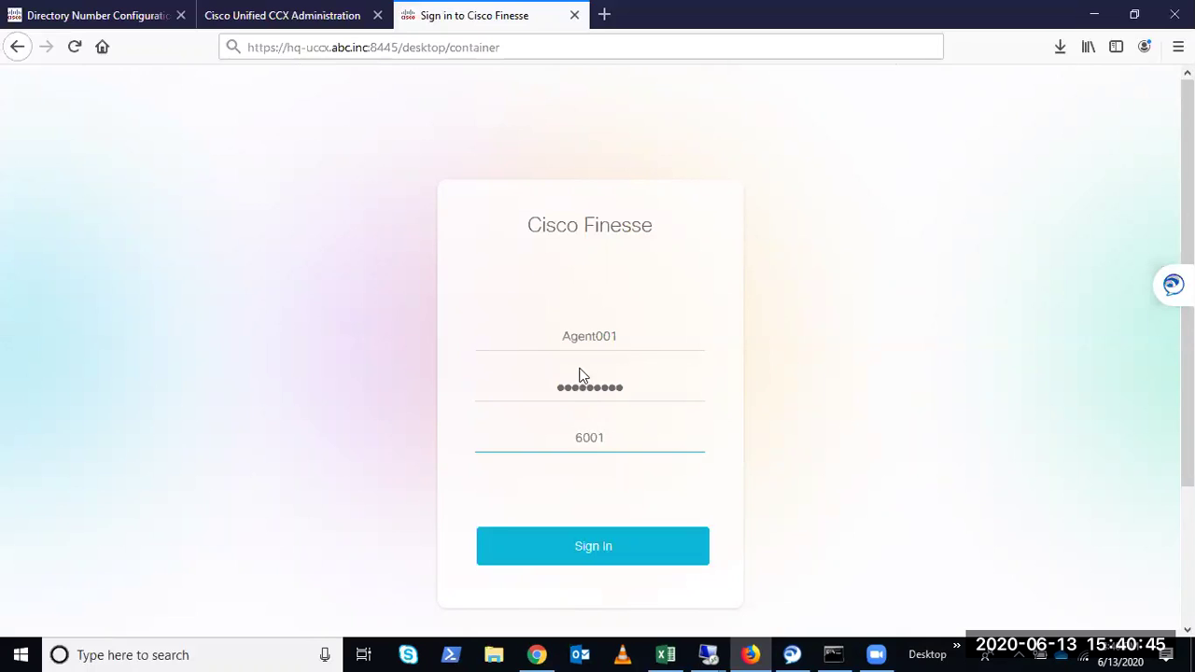
Recheck the form fields and cross-check the ID and extension on the CCX resource page
click(625, 342)
click(916, 387)
click(675, 390)
click(804, 416)
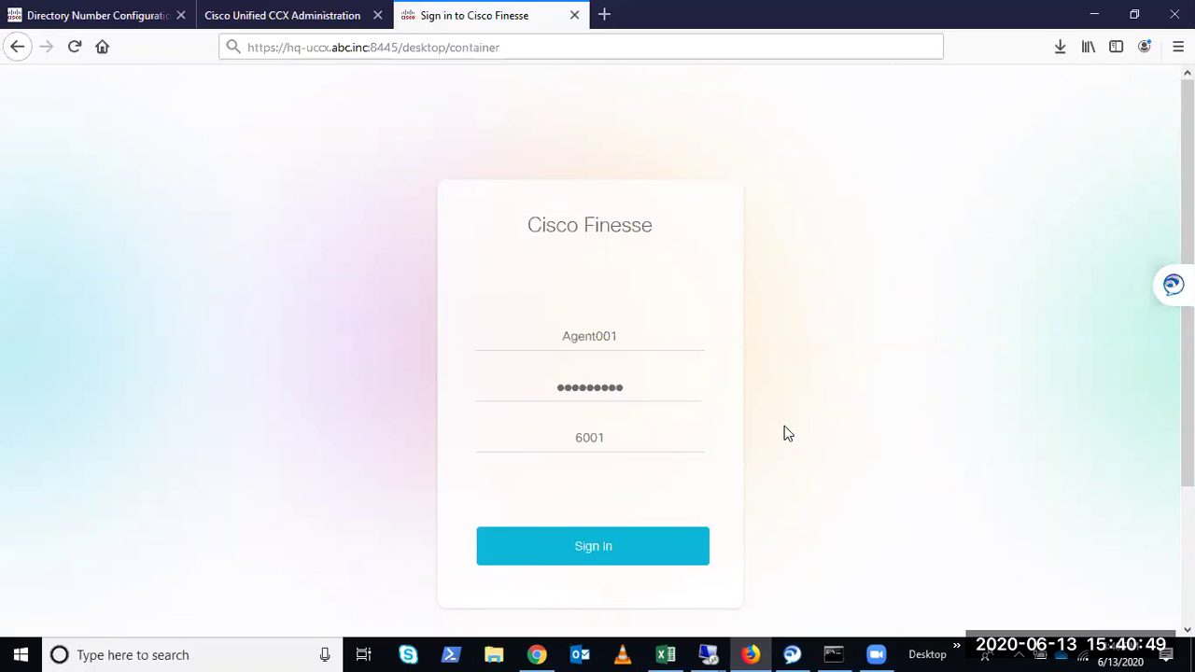
click(646, 448)
click(692, 475)
click(285, 15)
drag(229, 265, 163, 243)
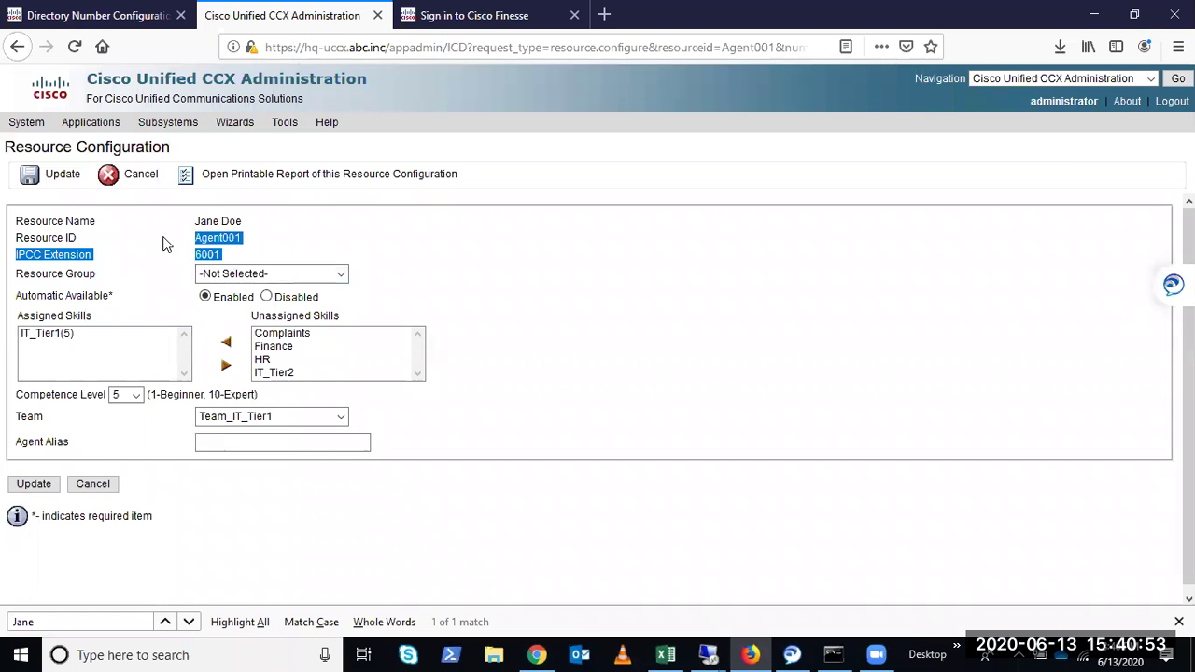
click(439, 16)
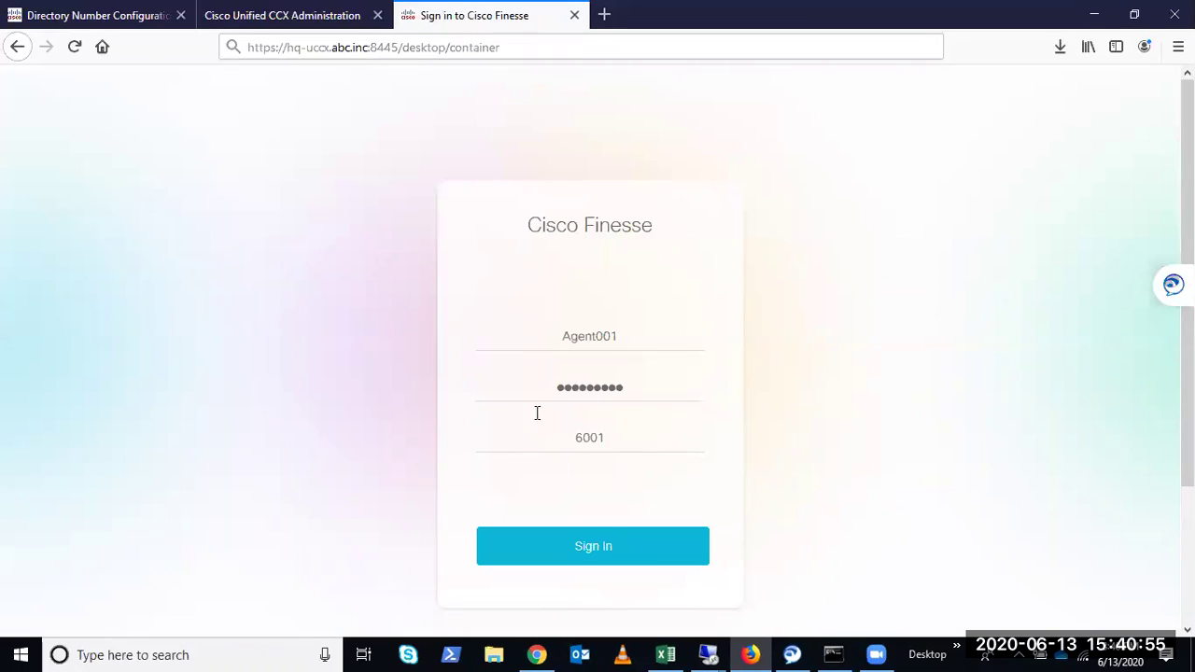
Sign in to Finesse on extension 6001, set the agent Ready, dismiss the error, and view the profile
click(574, 547)
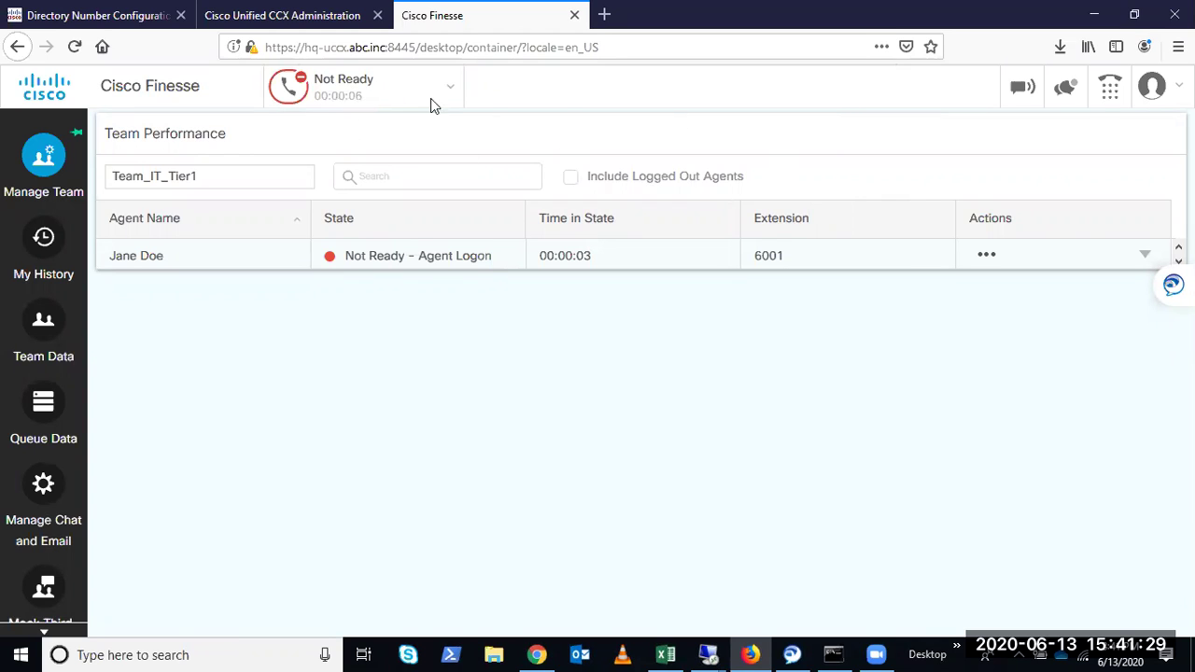
click(392, 86)
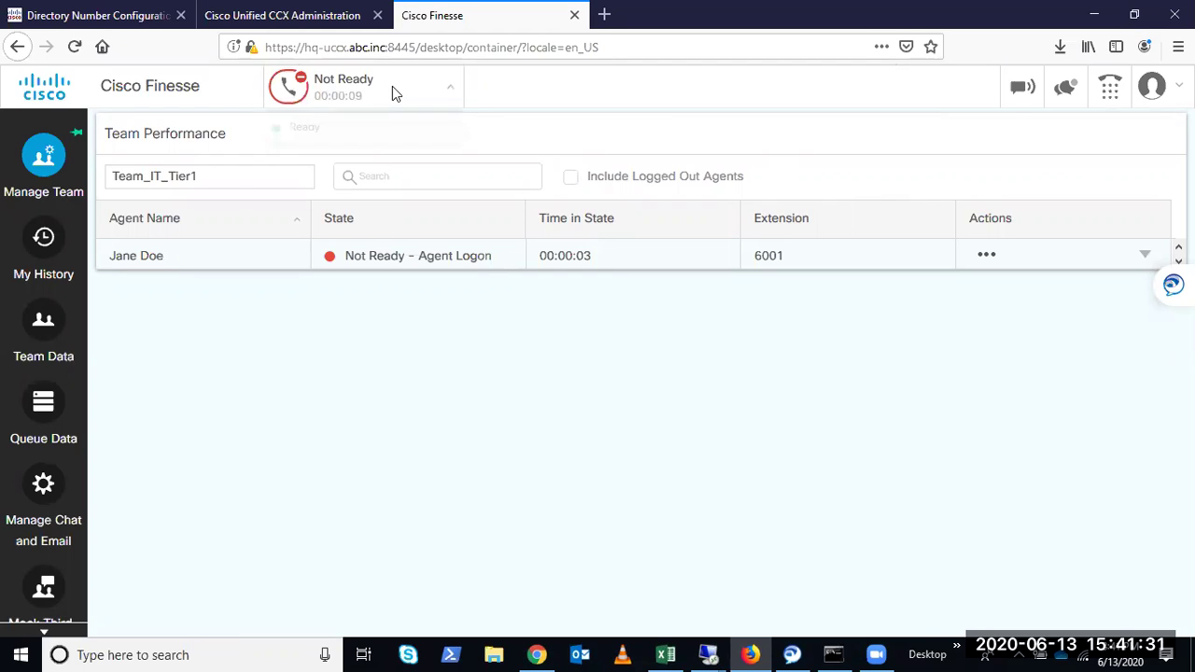
click(310, 129)
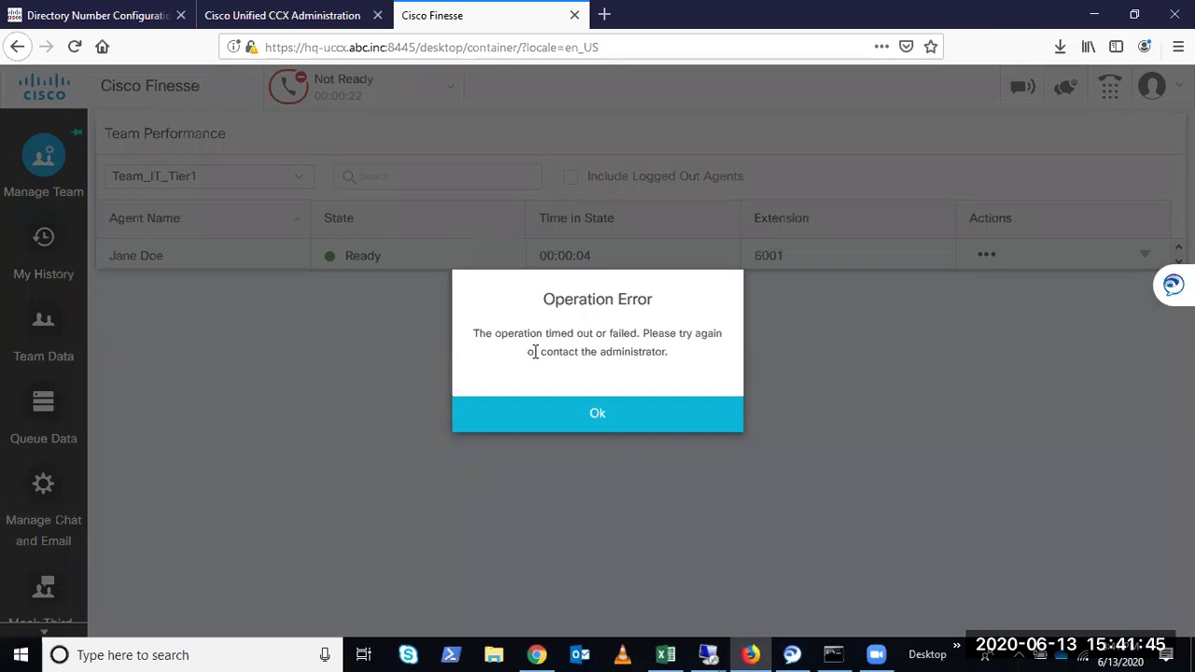
click(597, 414)
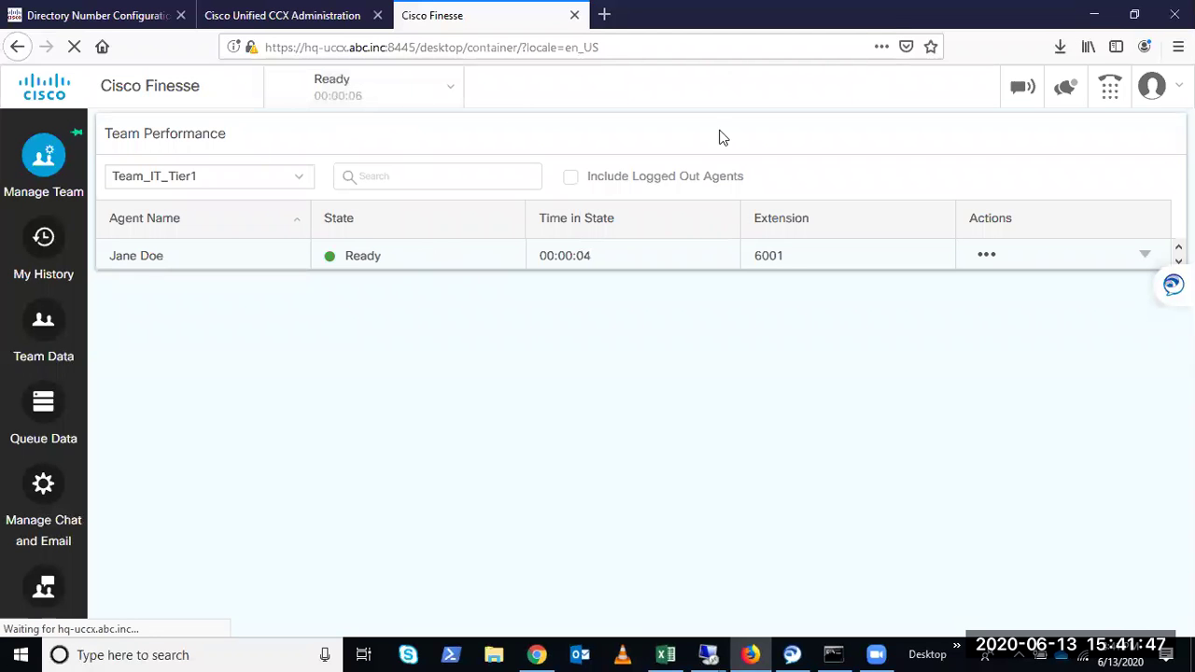
click(1155, 86)
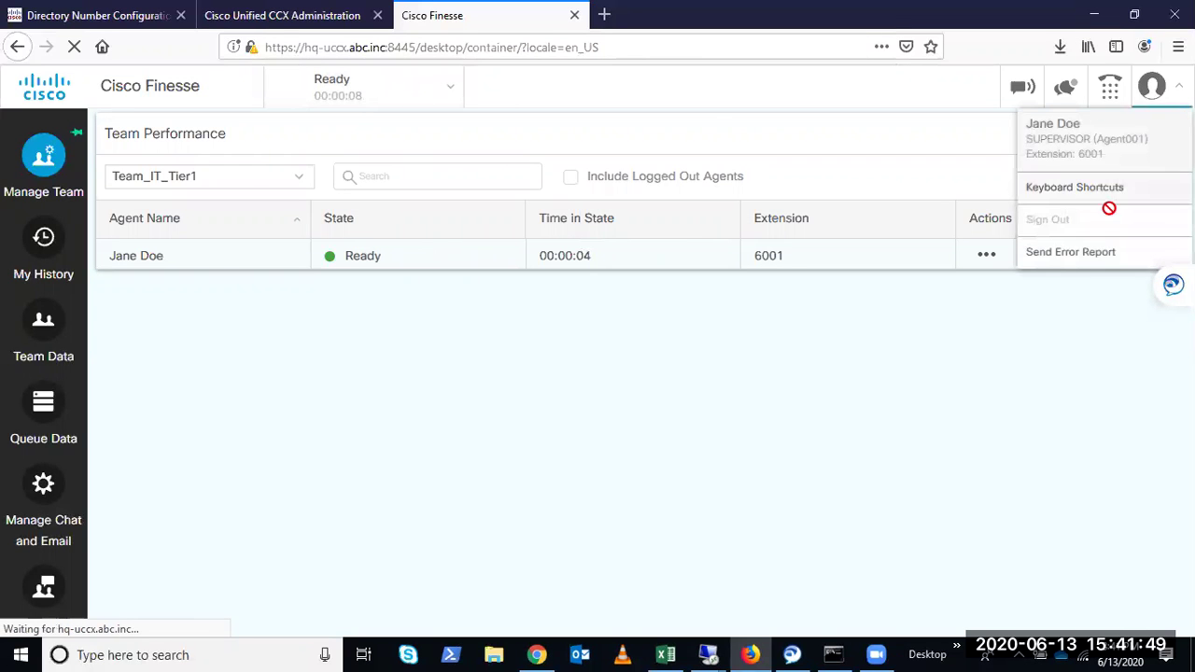